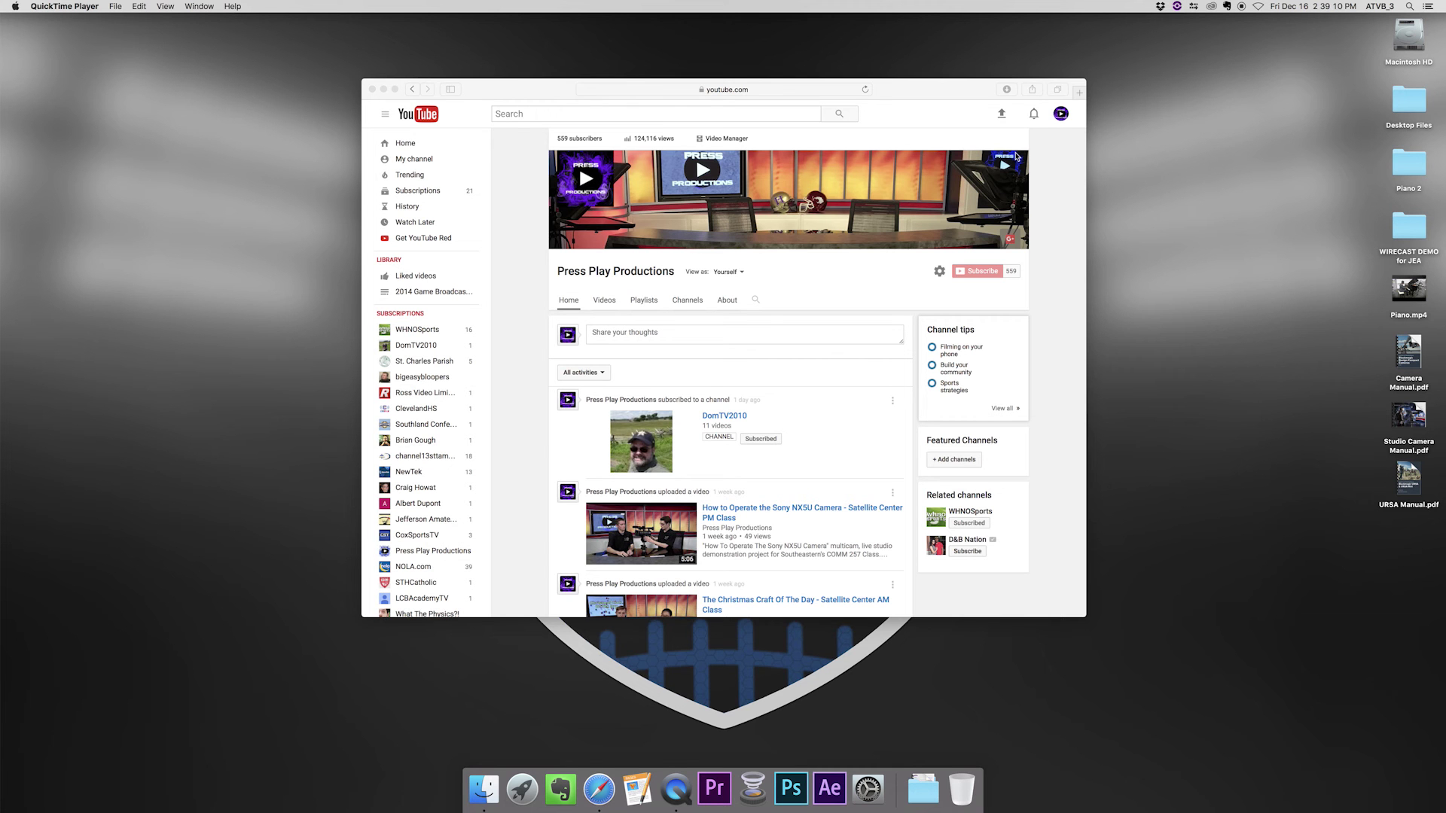
# - Go to the channel's own YouTube page from the account menu
pyautogui.click(1061, 114)
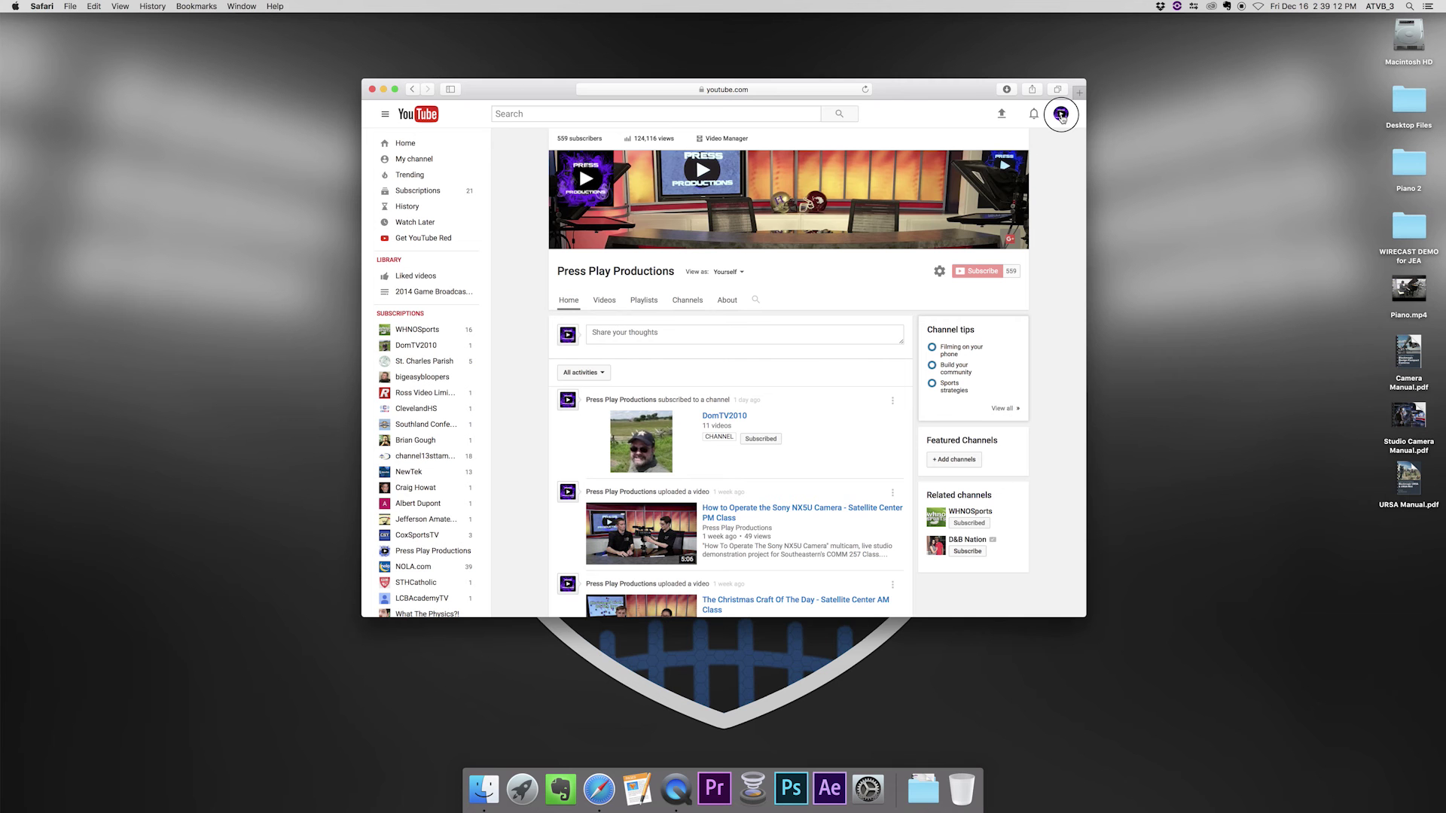
pyautogui.click(1061, 115)
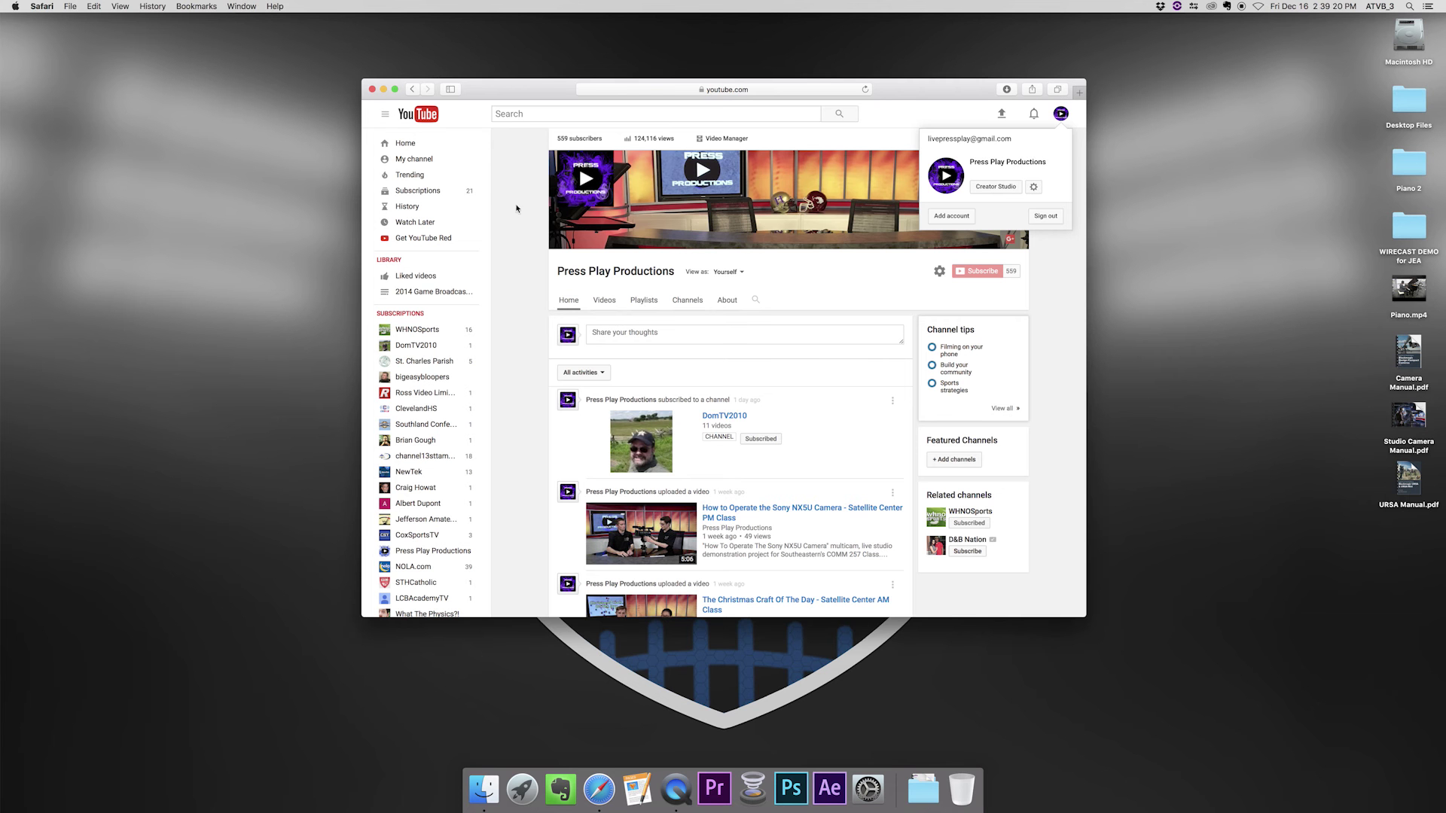
pyautogui.click(387, 160)
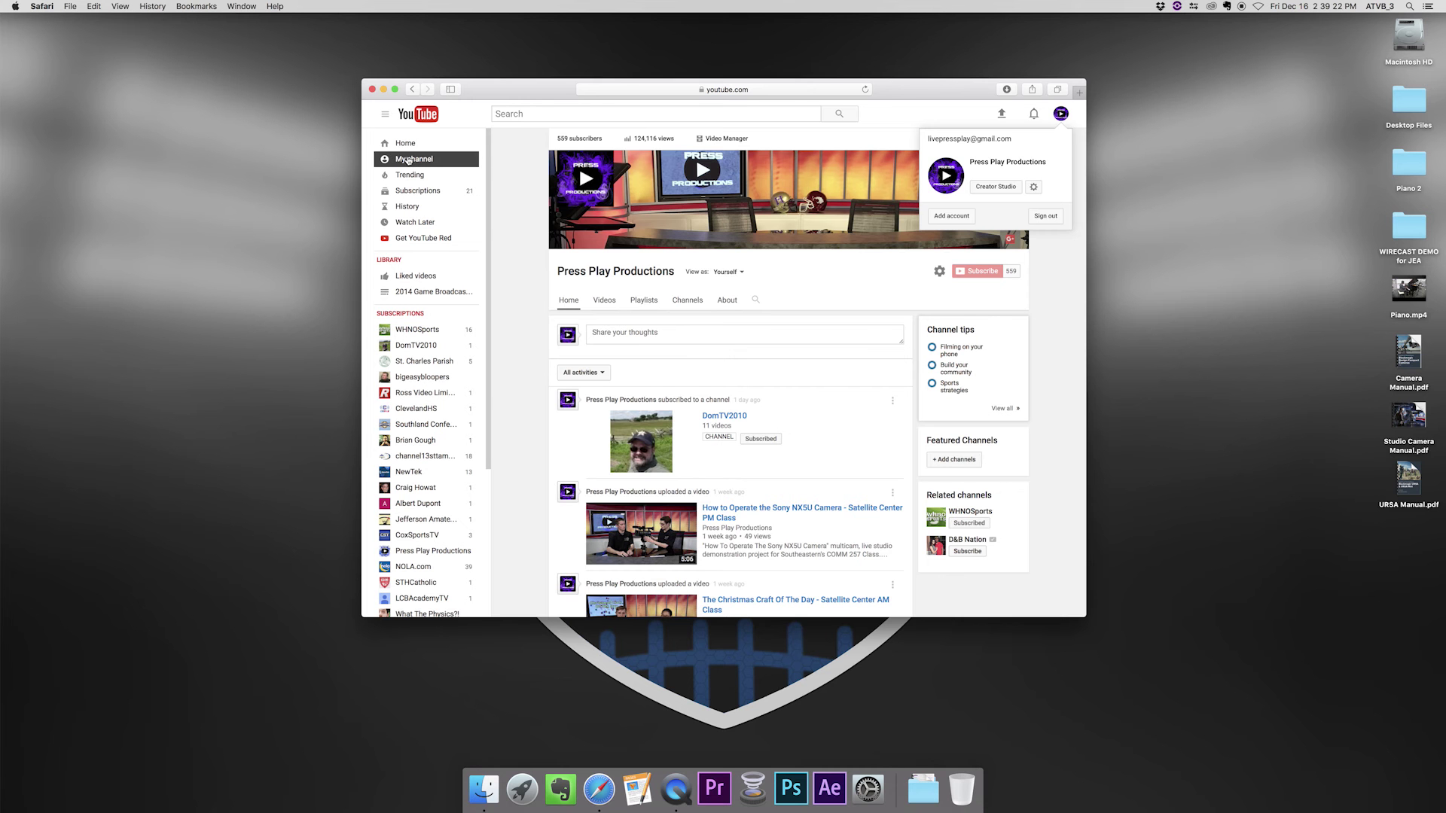
pyautogui.click(407, 160)
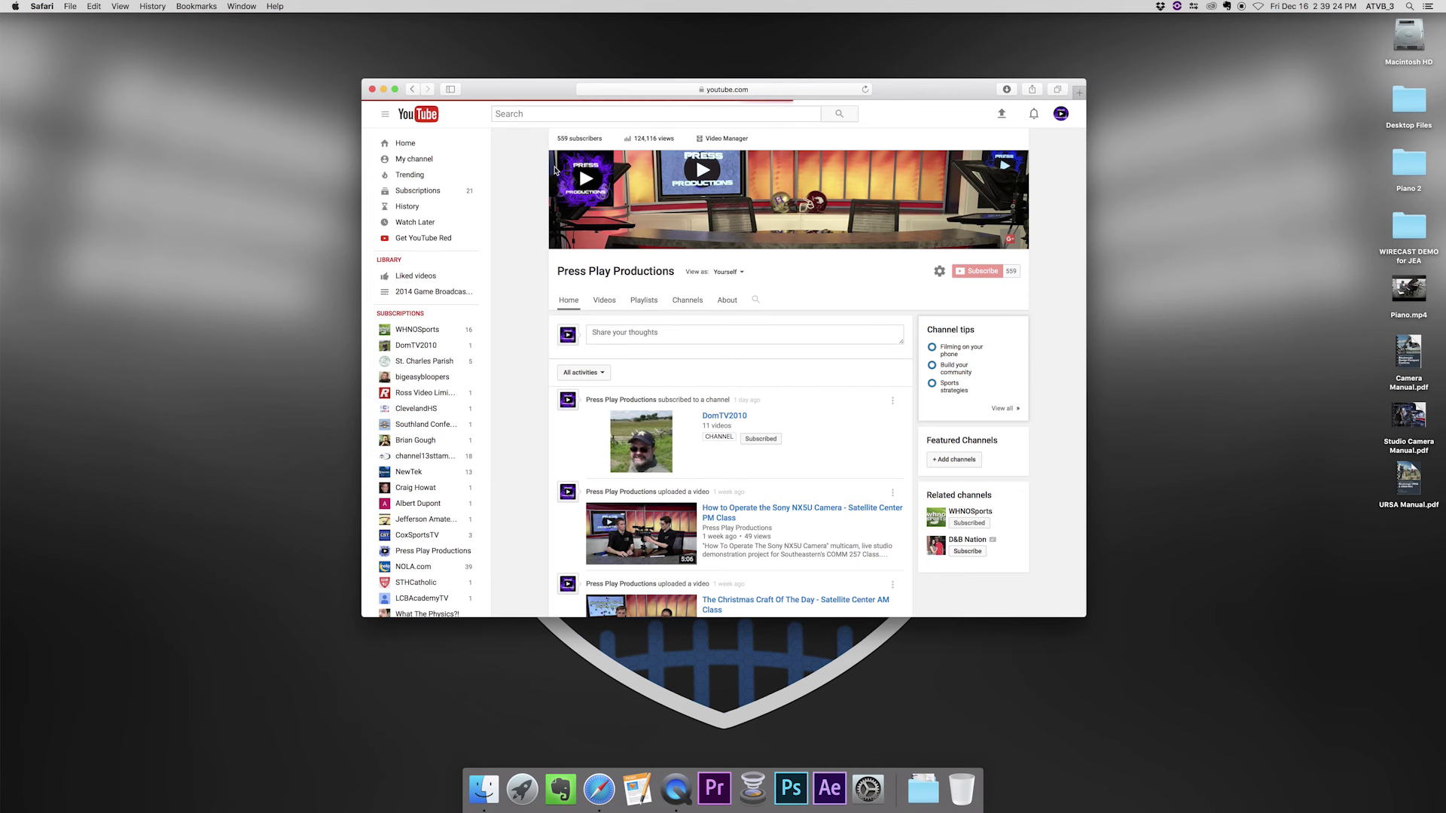
# - In Video Manager, go to Live Streaming > Events and schedule a new event
pyautogui.click(720, 139)
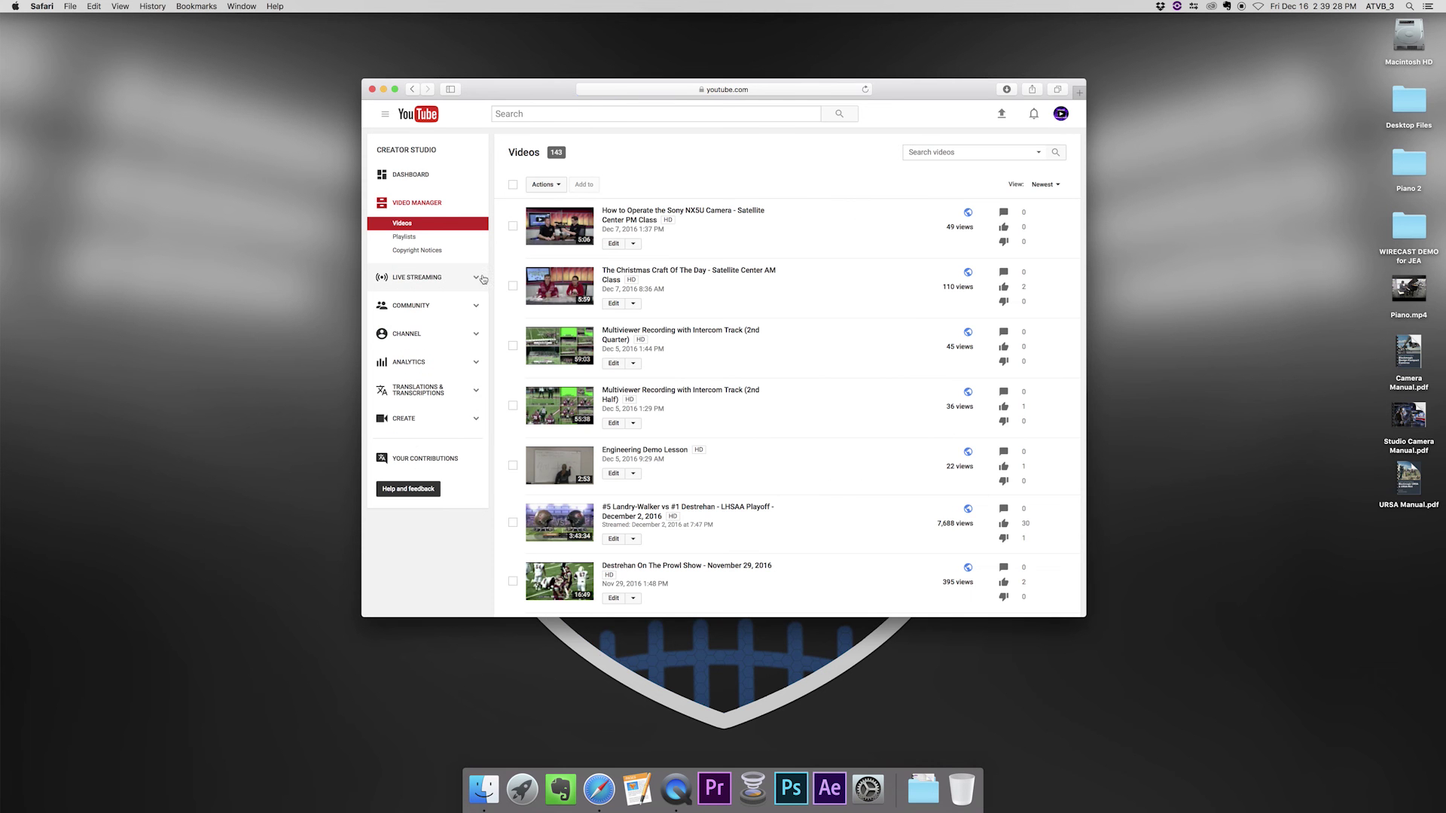
pyautogui.click(475, 278)
pyautogui.click(405, 267)
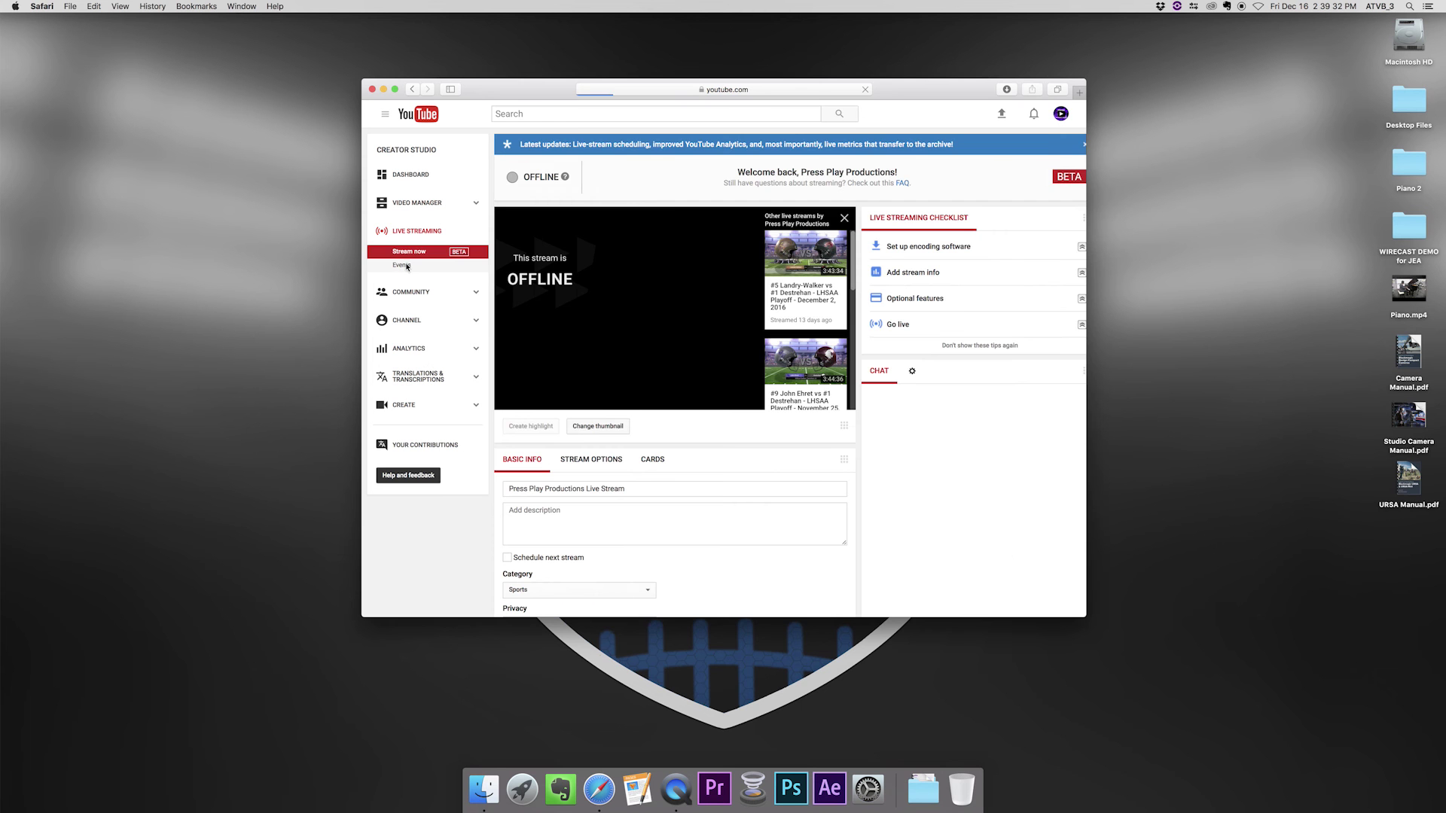
pyautogui.click(759, 332)
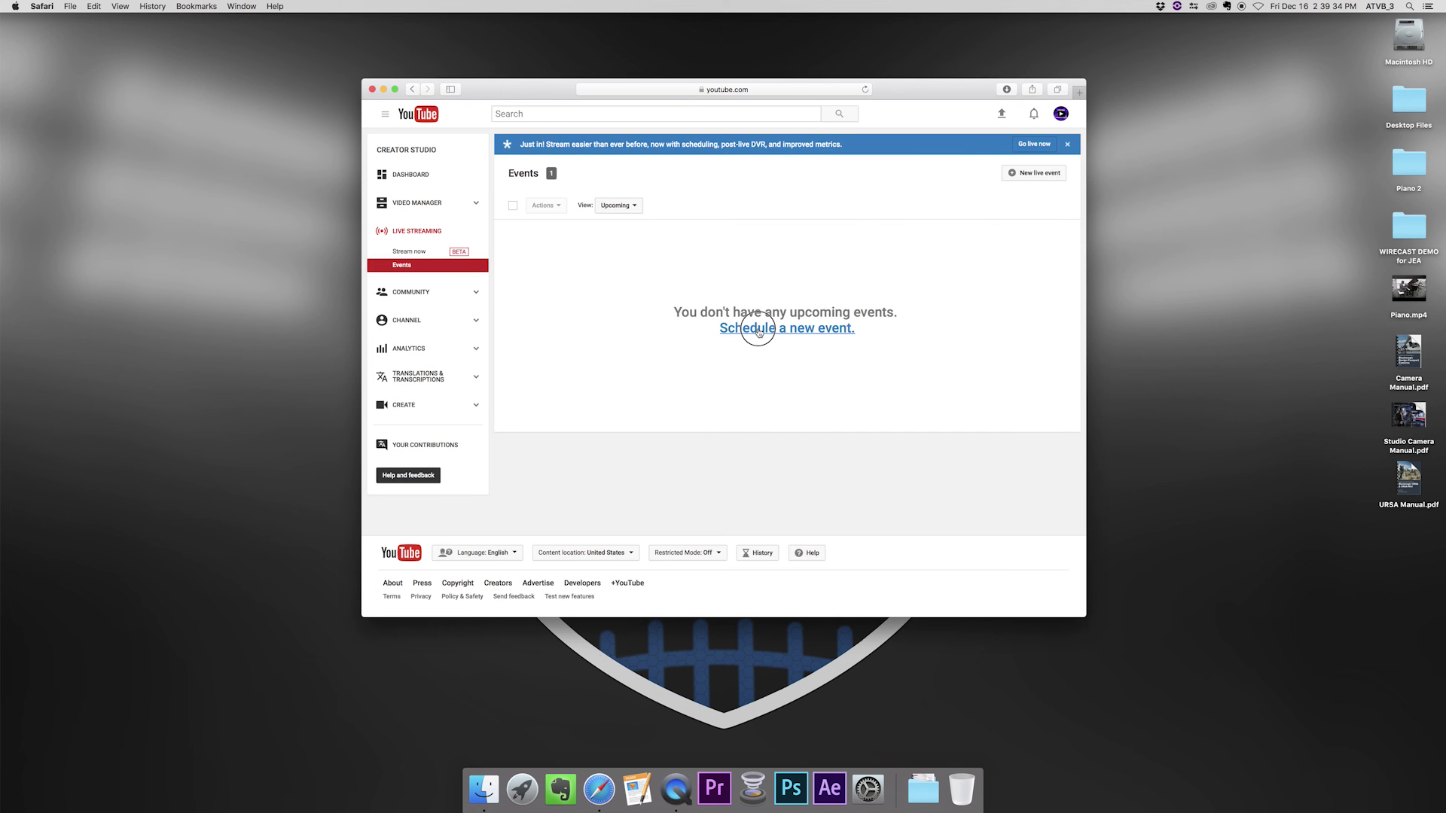
# - Title the new event 'Test Event', describe it as 'Test', and create it
pyautogui.click(574, 246)
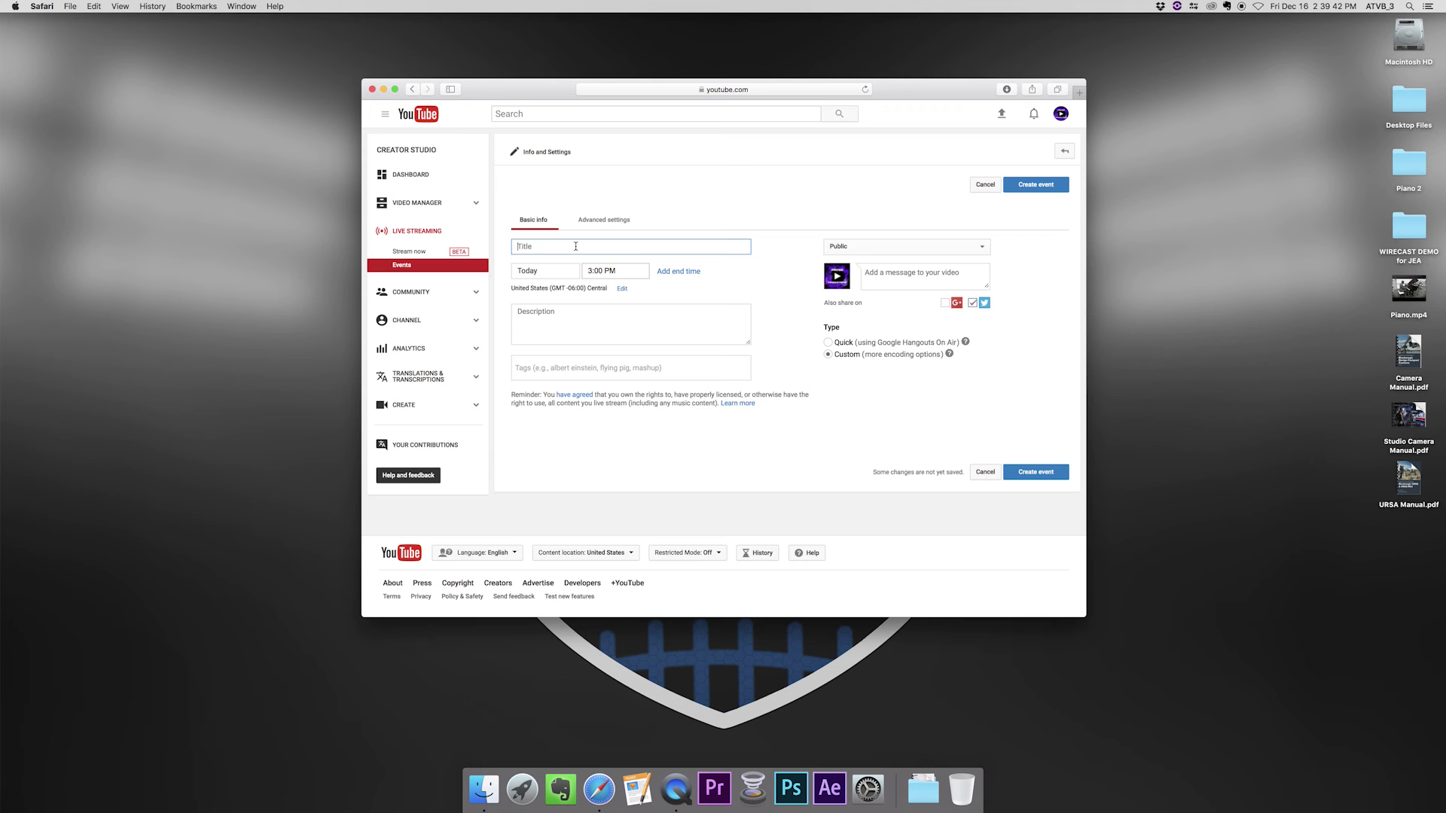
pyautogui.write('Test')
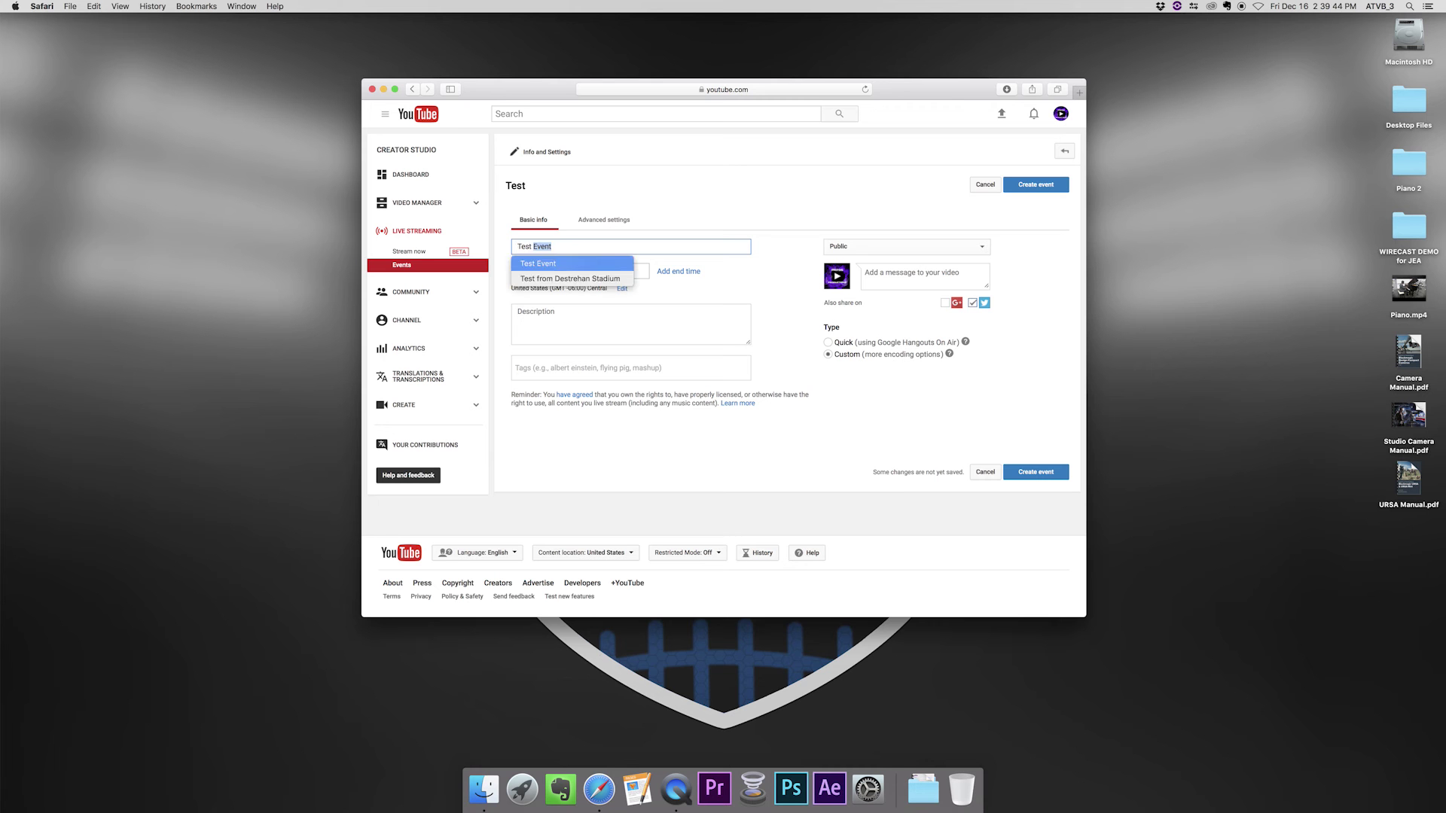
pyautogui.write(' Event')
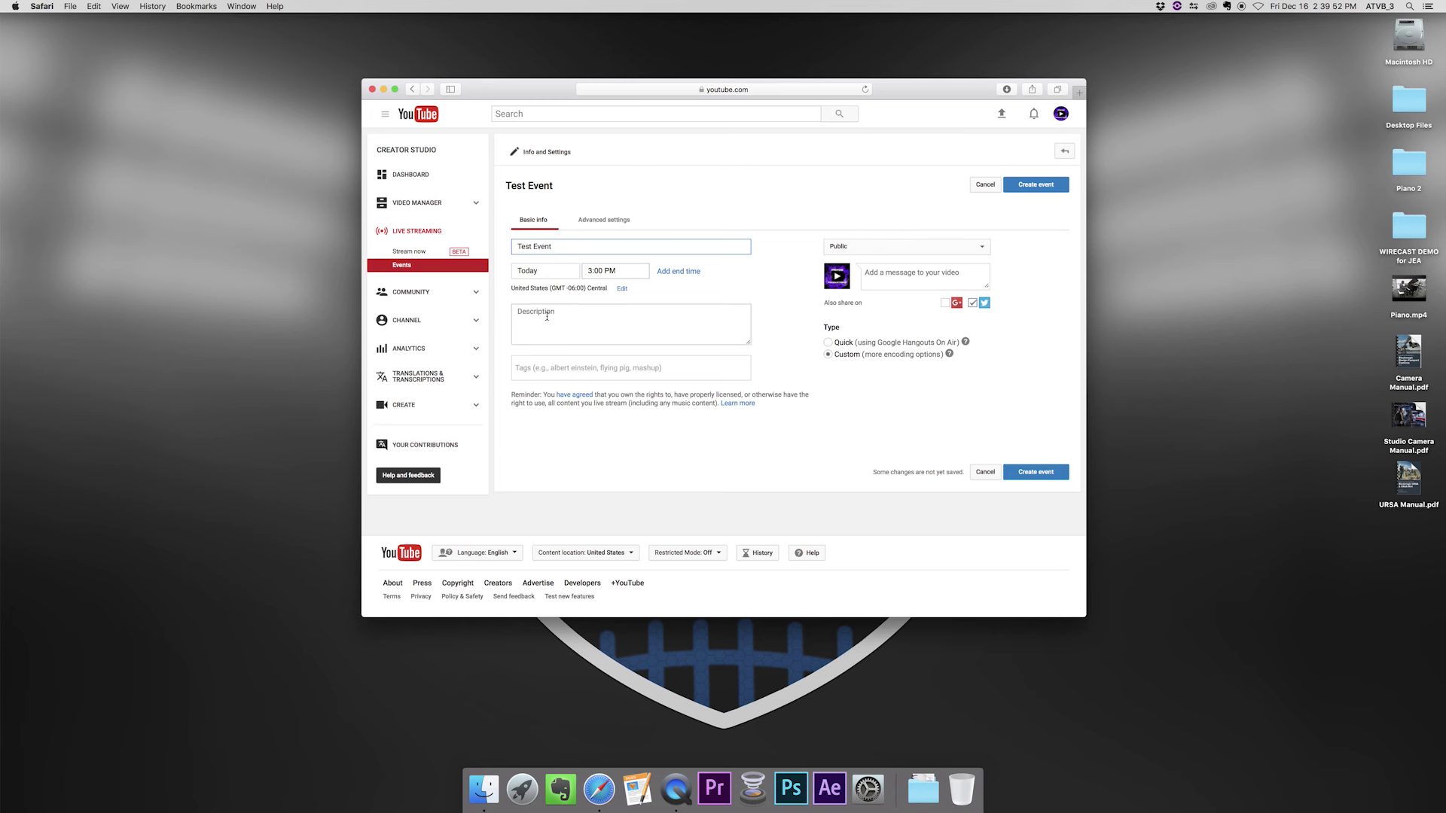
pyautogui.click(546, 316)
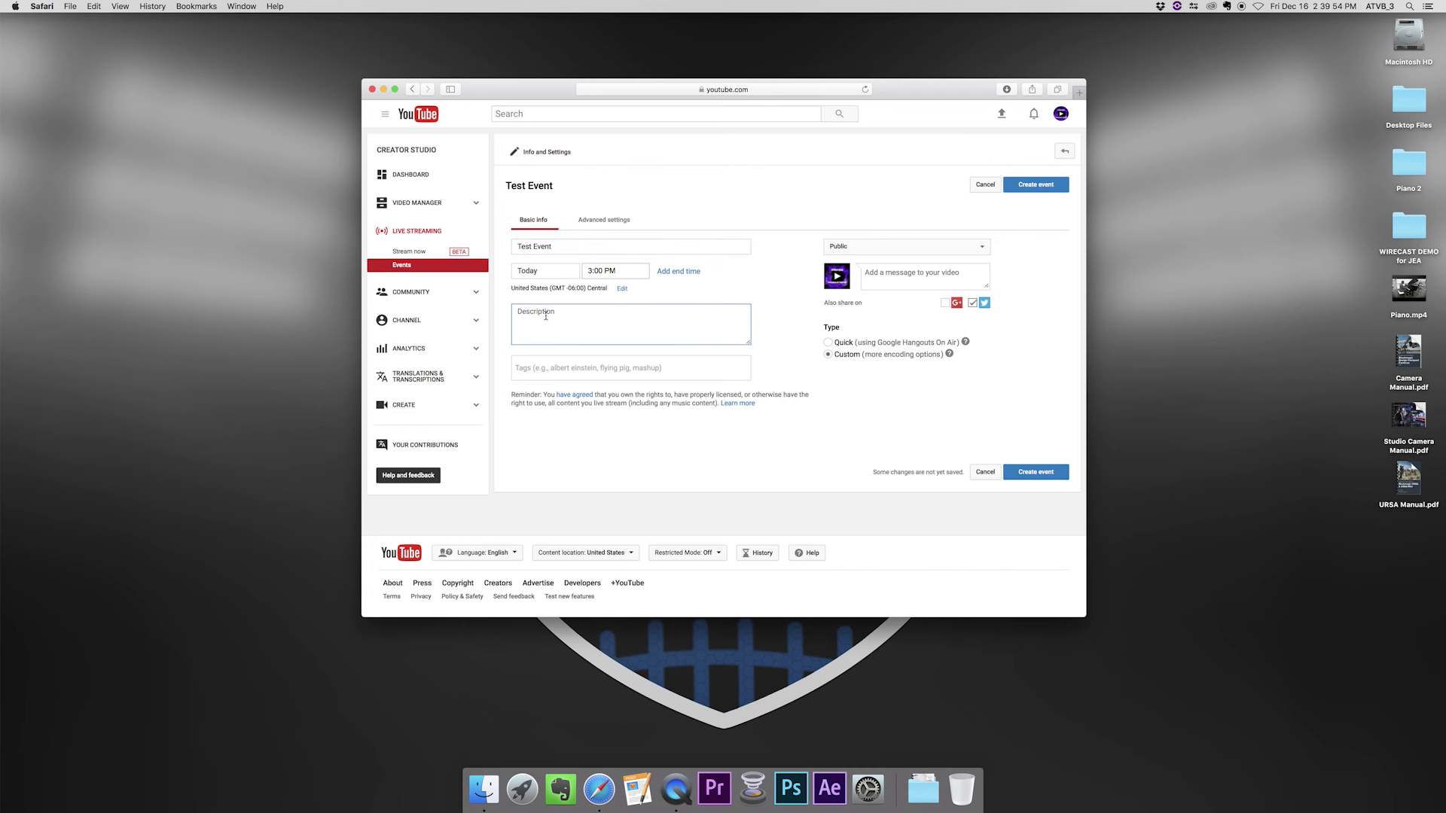
pyautogui.write('Test')
pyautogui.click(1037, 475)
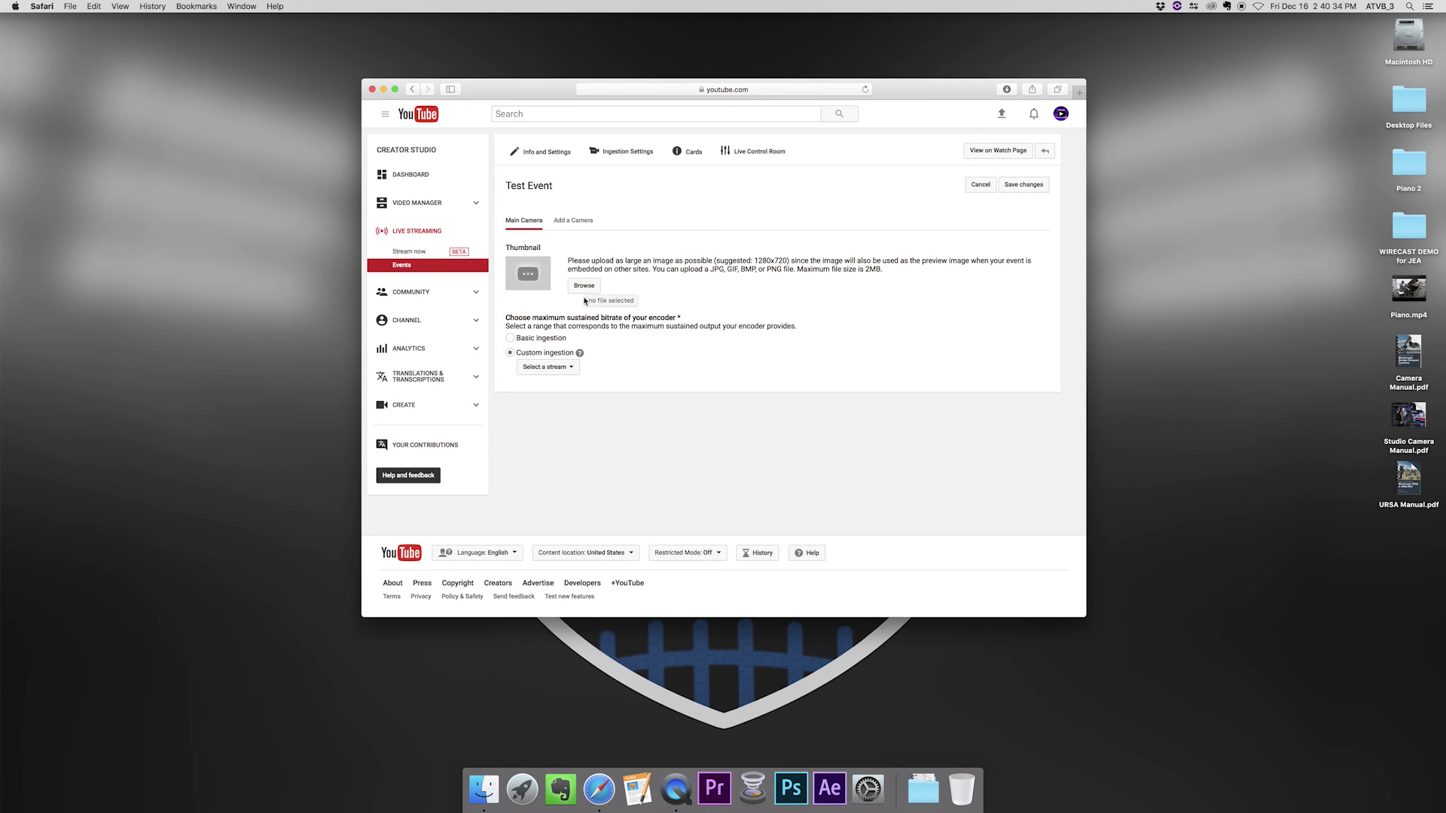
# - Choose 1080 Stream (1080p) as the Test Event's custom ingestion stream
pyautogui.click(547, 367)
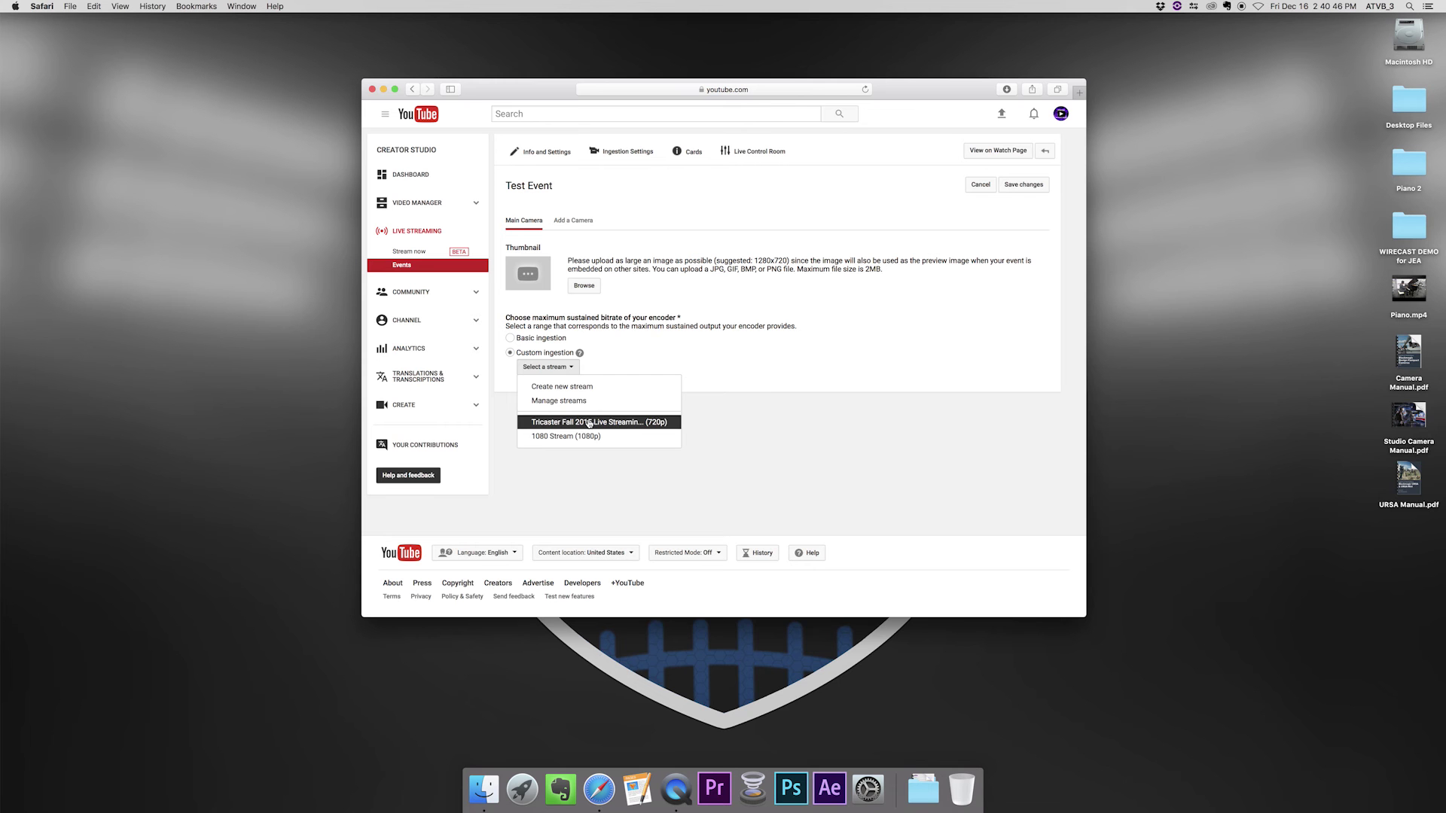
pyautogui.click(552, 436)
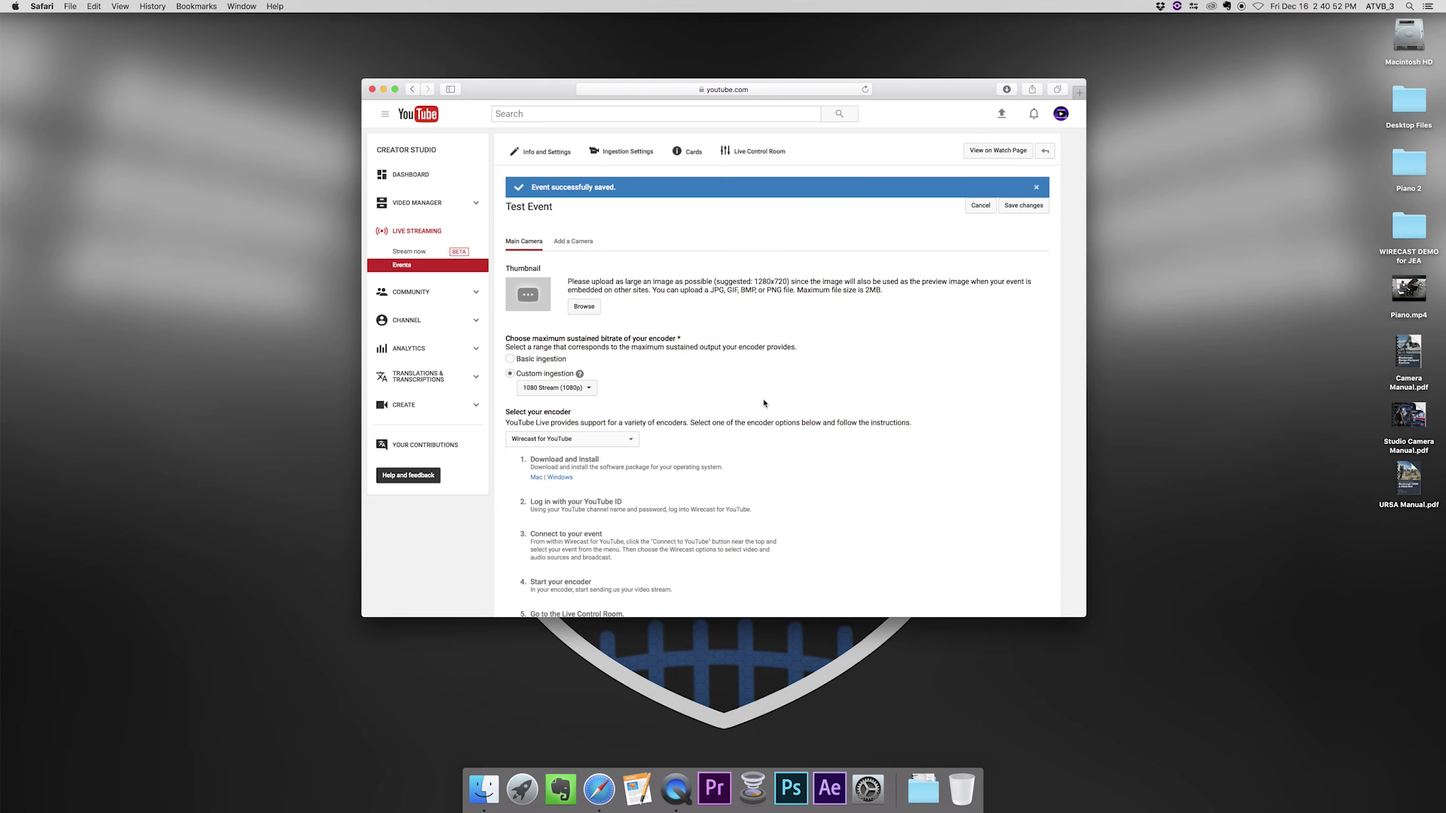
pyautogui.scroll(-3, 764, 403)
pyautogui.scroll(-1, 616, 361)
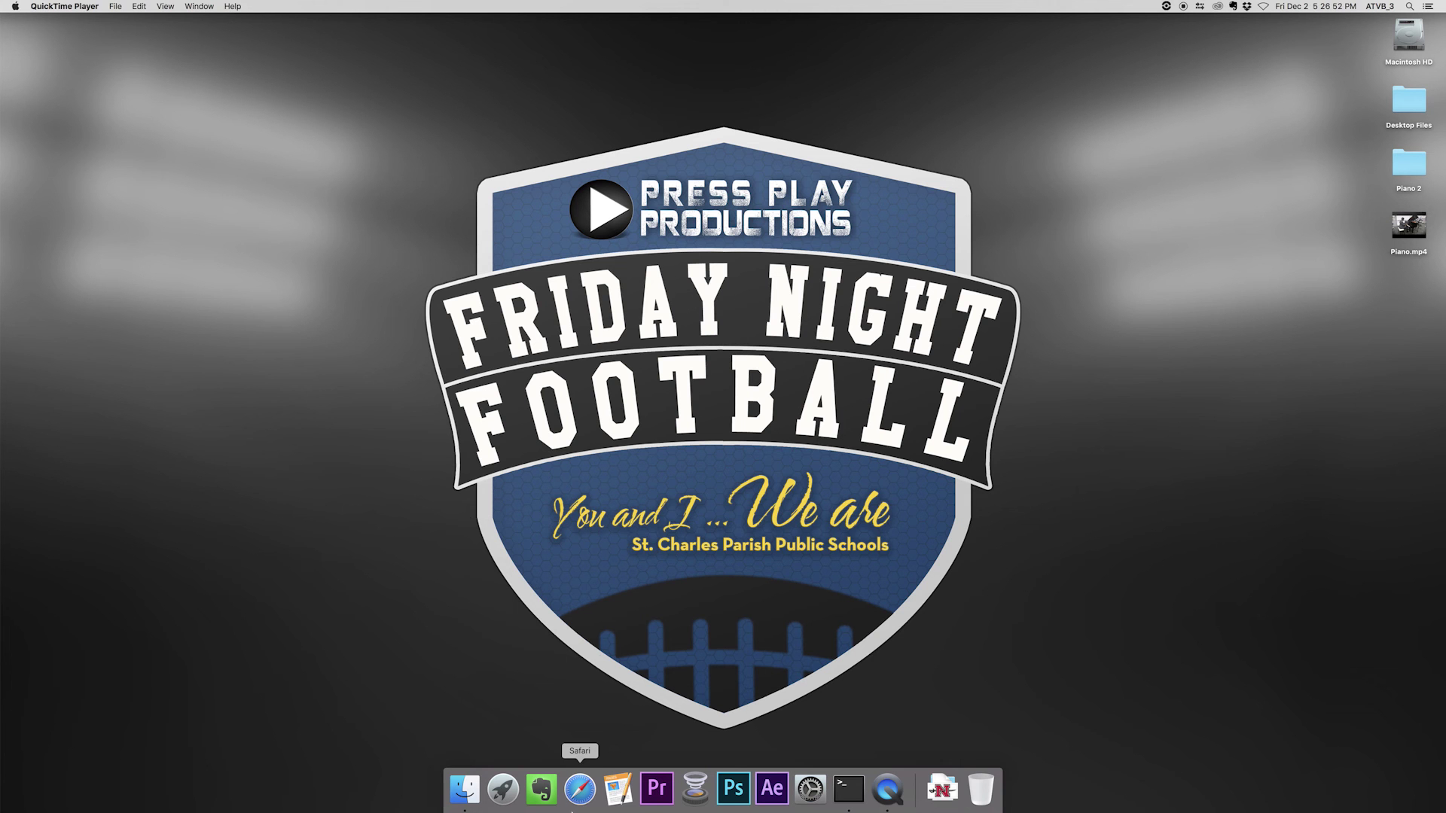
# - Launch Wirecast Play, reposition its window, and put the Camera shot live
pyautogui.click(696, 788)
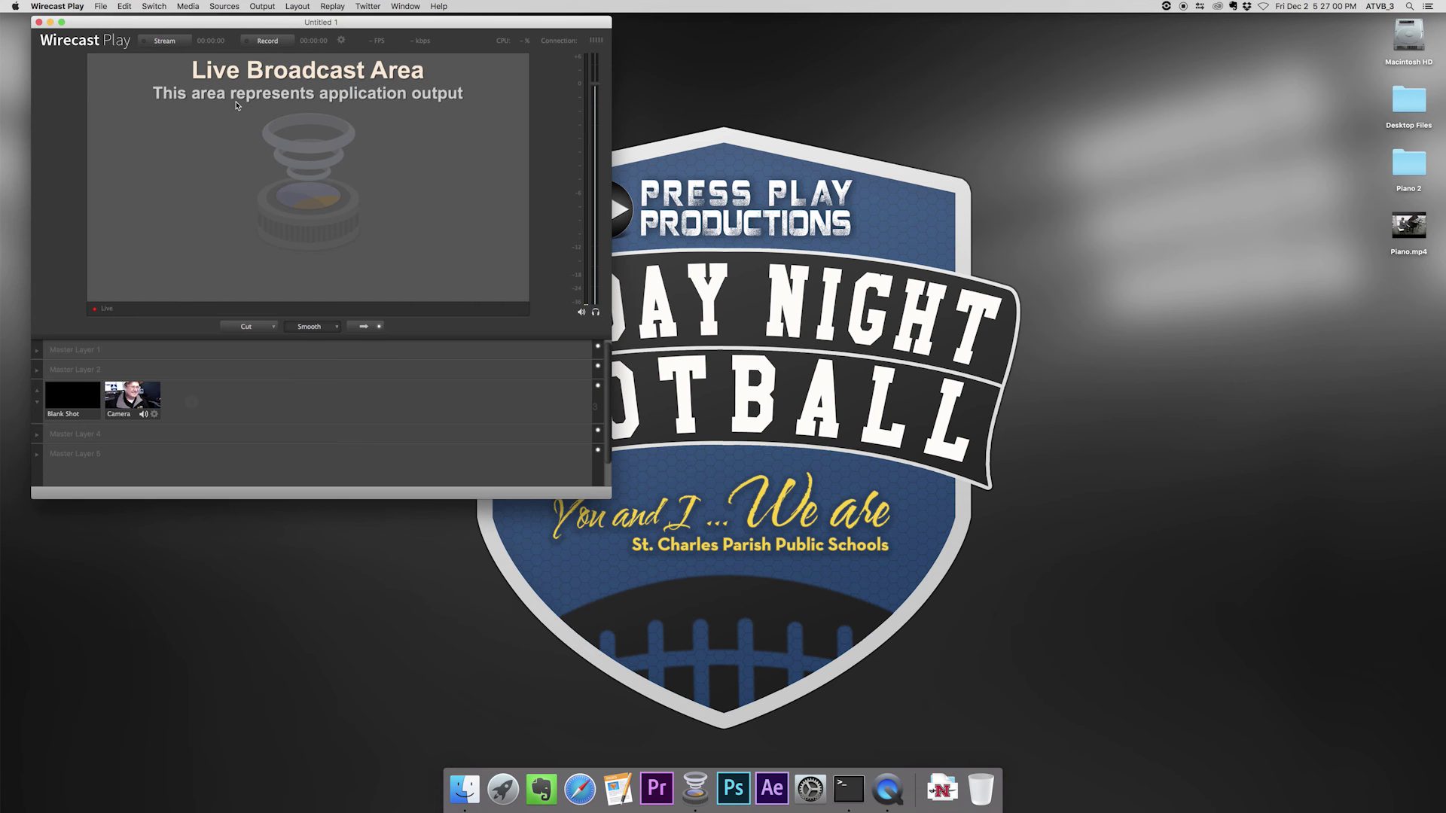
pyautogui.moveTo(233, 23); pyautogui.dragTo(262, 61)
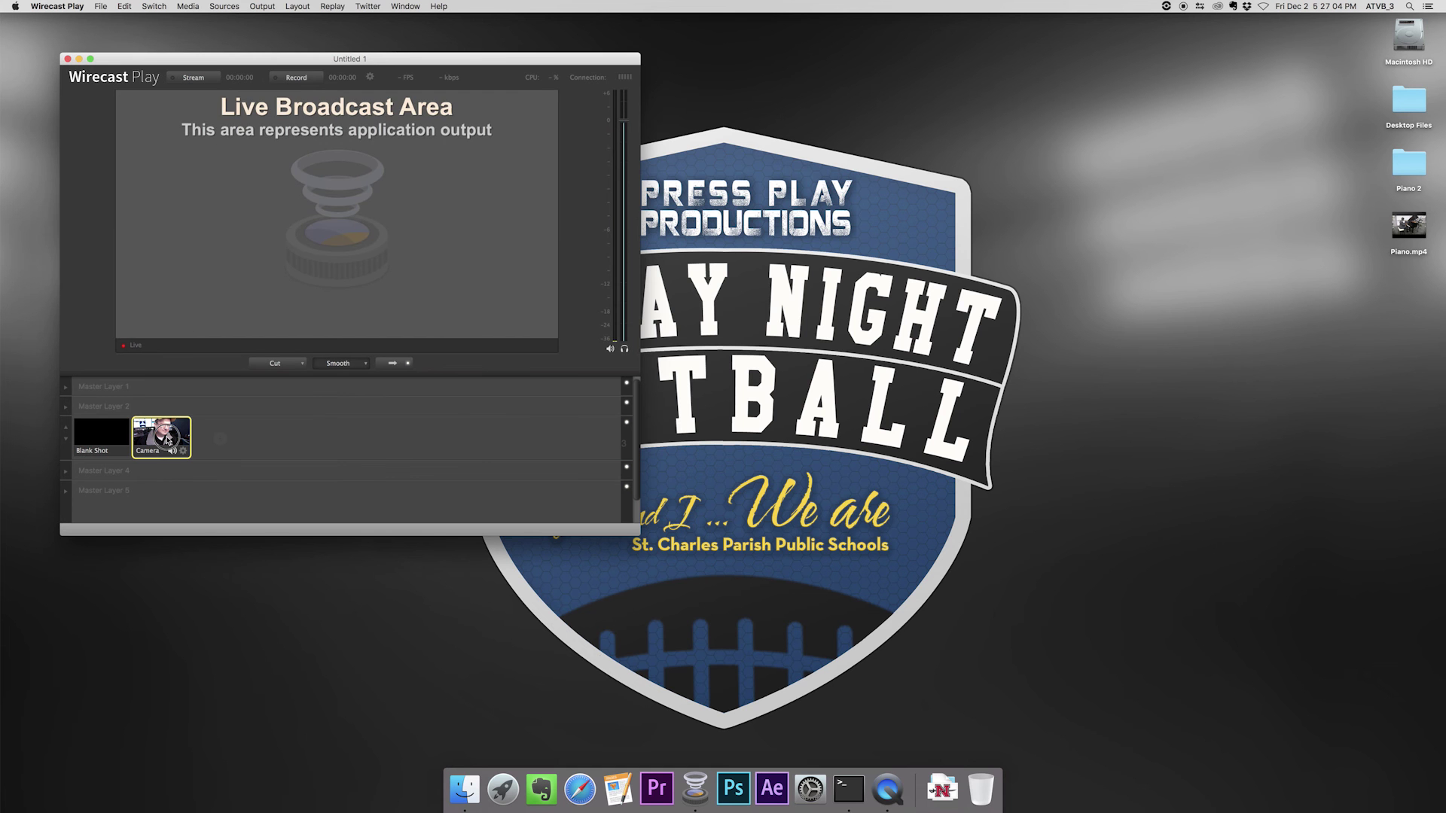
pyautogui.click(167, 440)
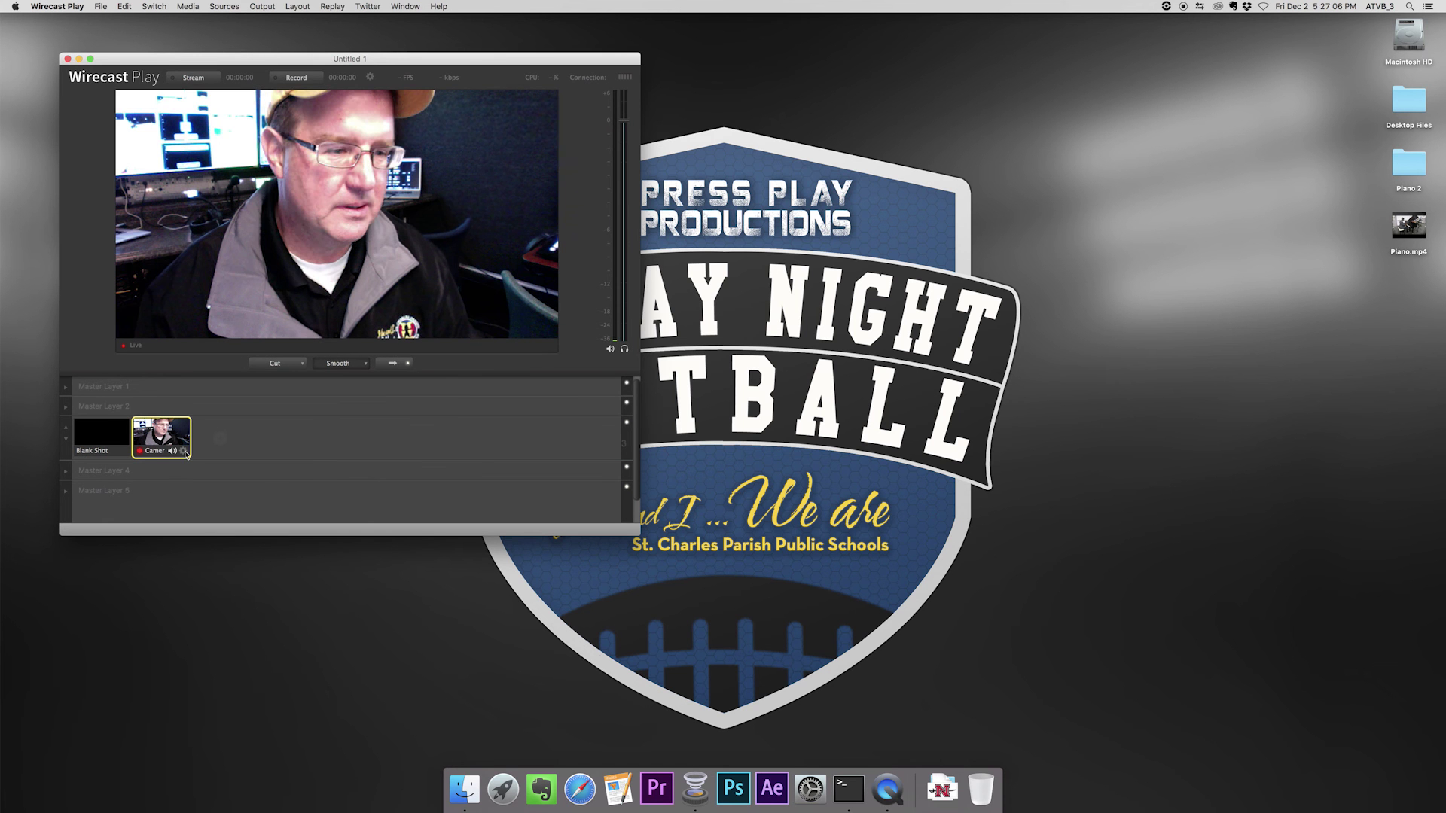
# - Set the Camera shot's audio to the Built-in Microphone
pyautogui.click(183, 451)
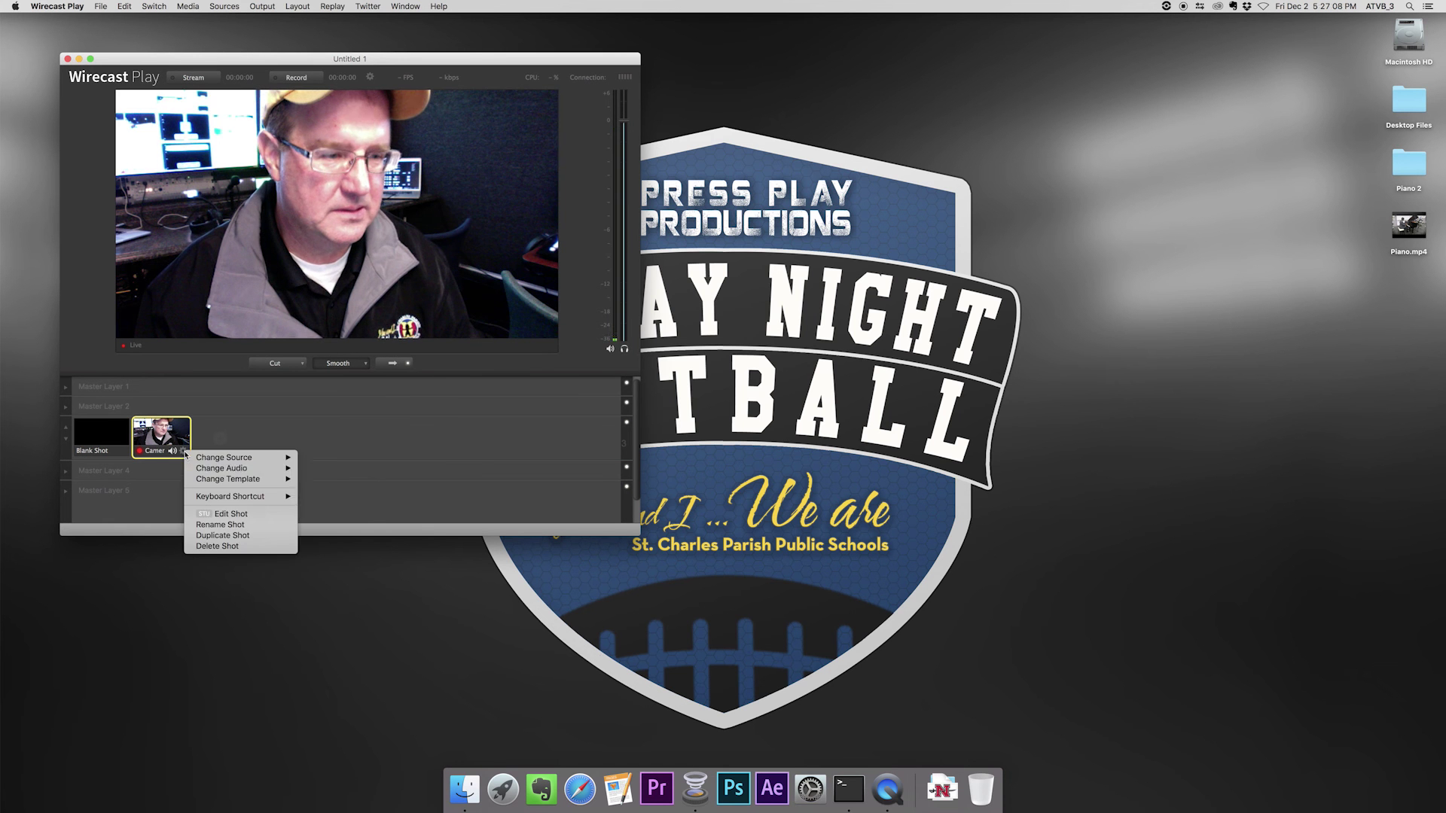
pyautogui.moveTo(202, 469)
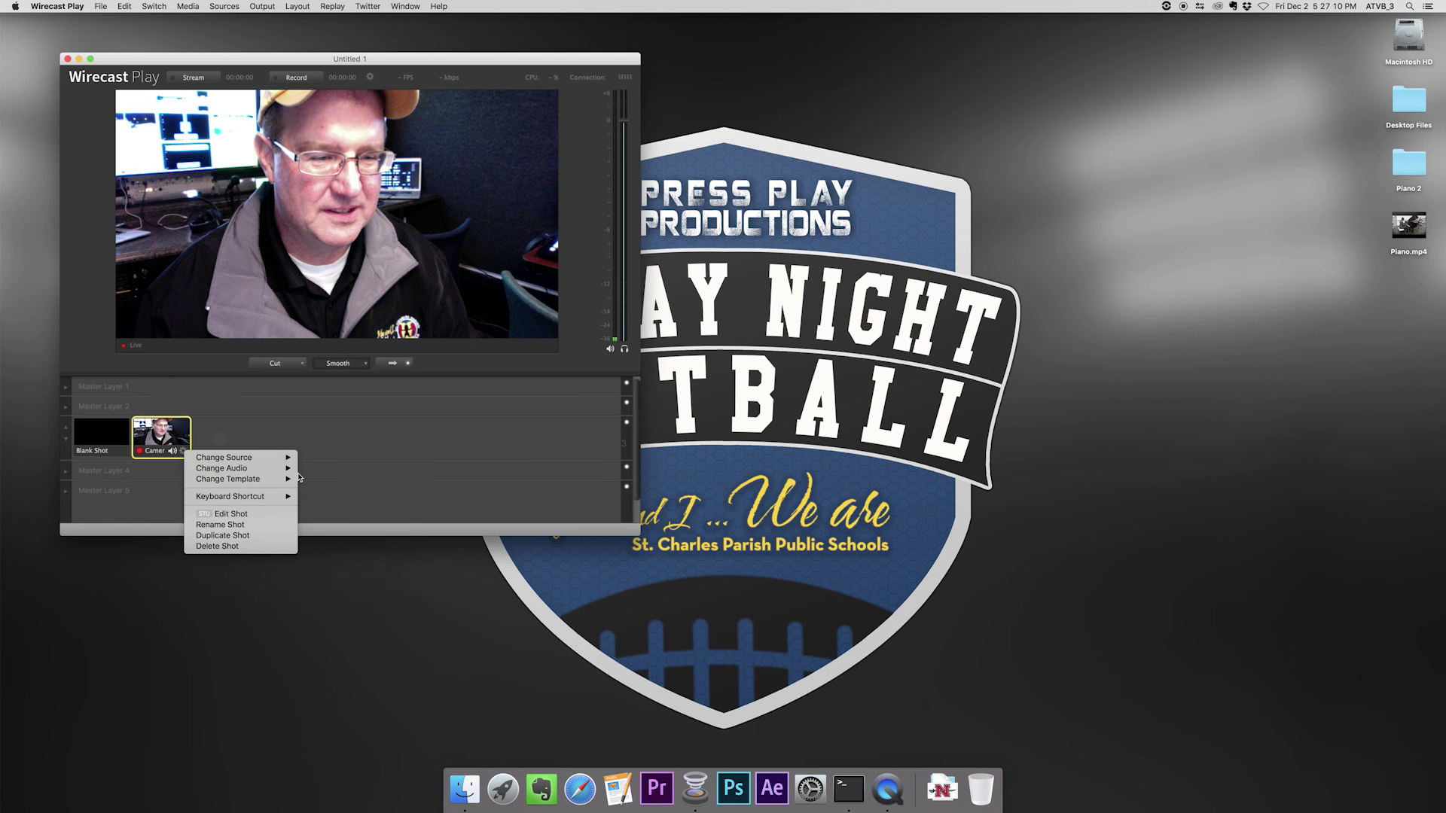
pyautogui.moveTo(279, 469)
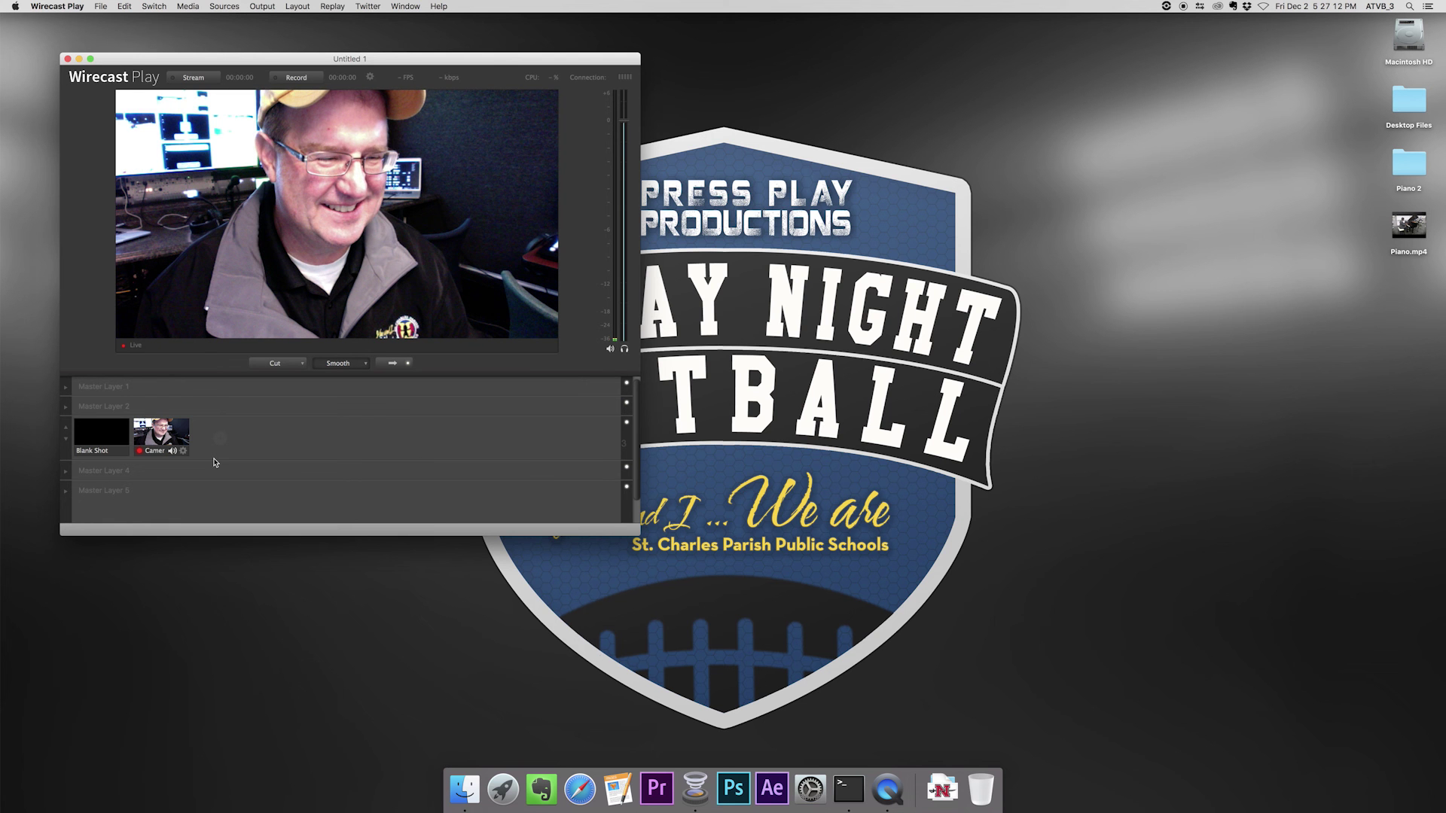
pyautogui.click(182, 451)
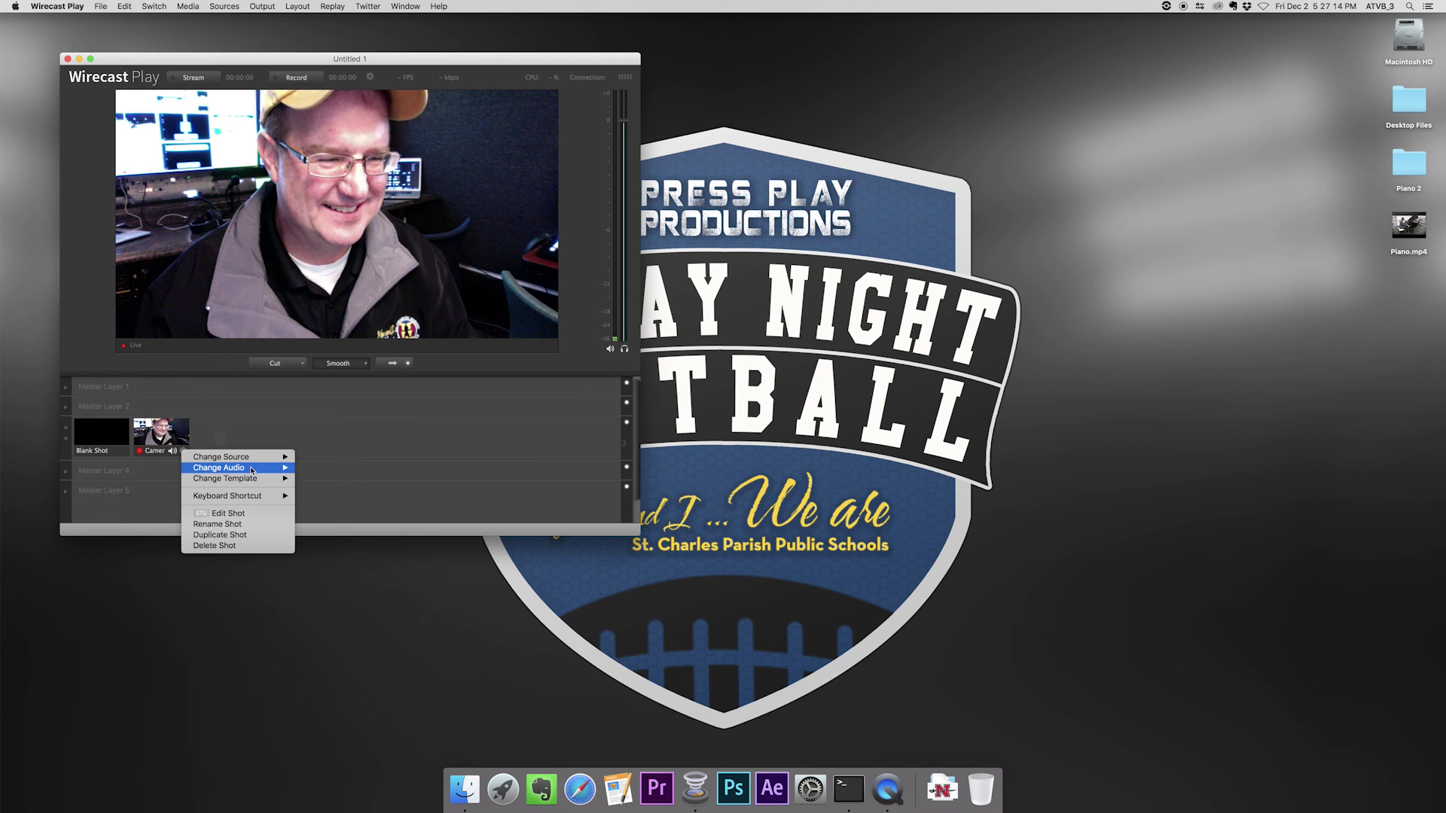
pyautogui.moveTo(251, 470)
pyautogui.click(327, 479)
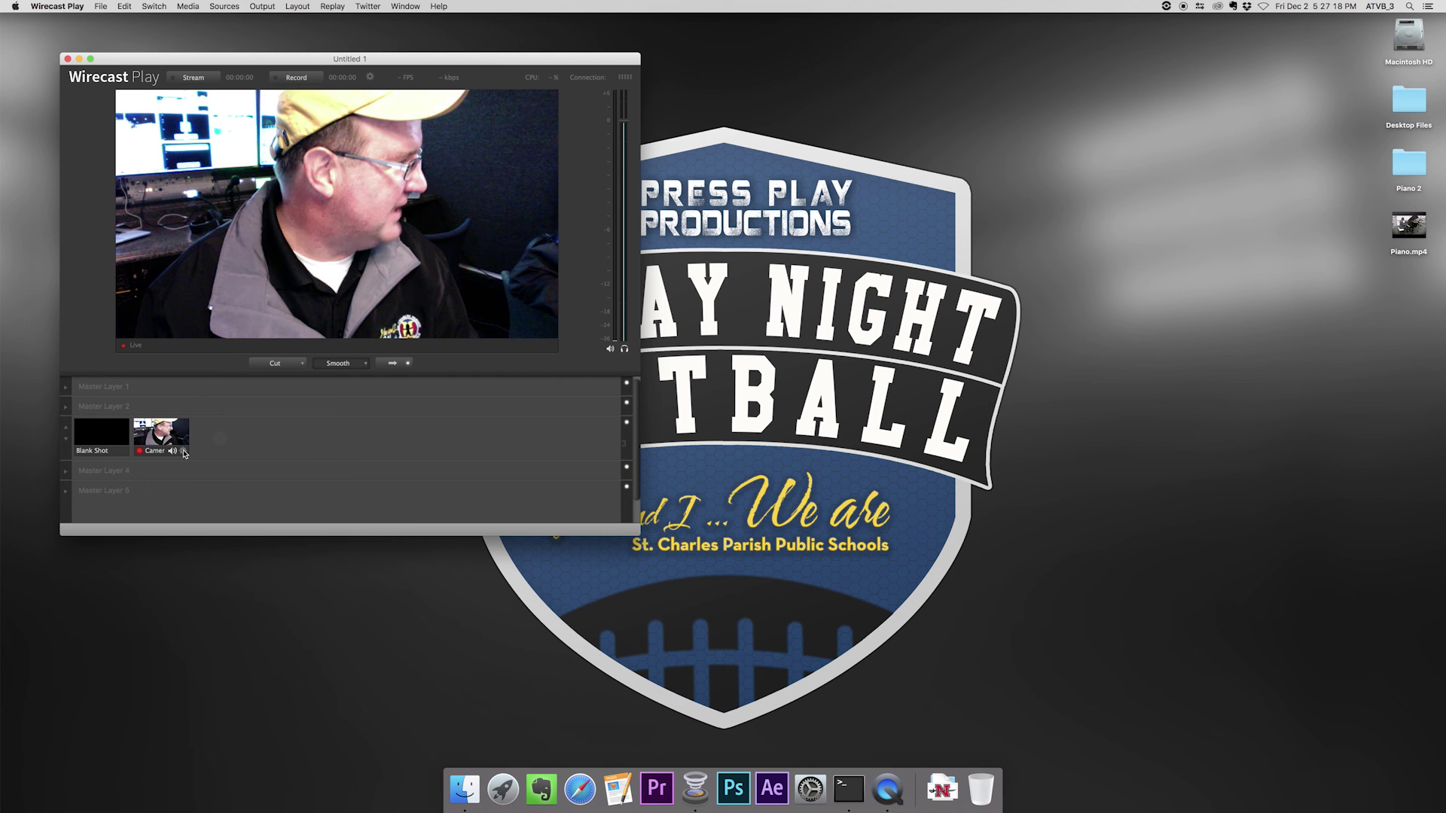
# - Switch the Camera shot's video source to UltraStudio Mini Recorder_1
pyautogui.click(184, 453)
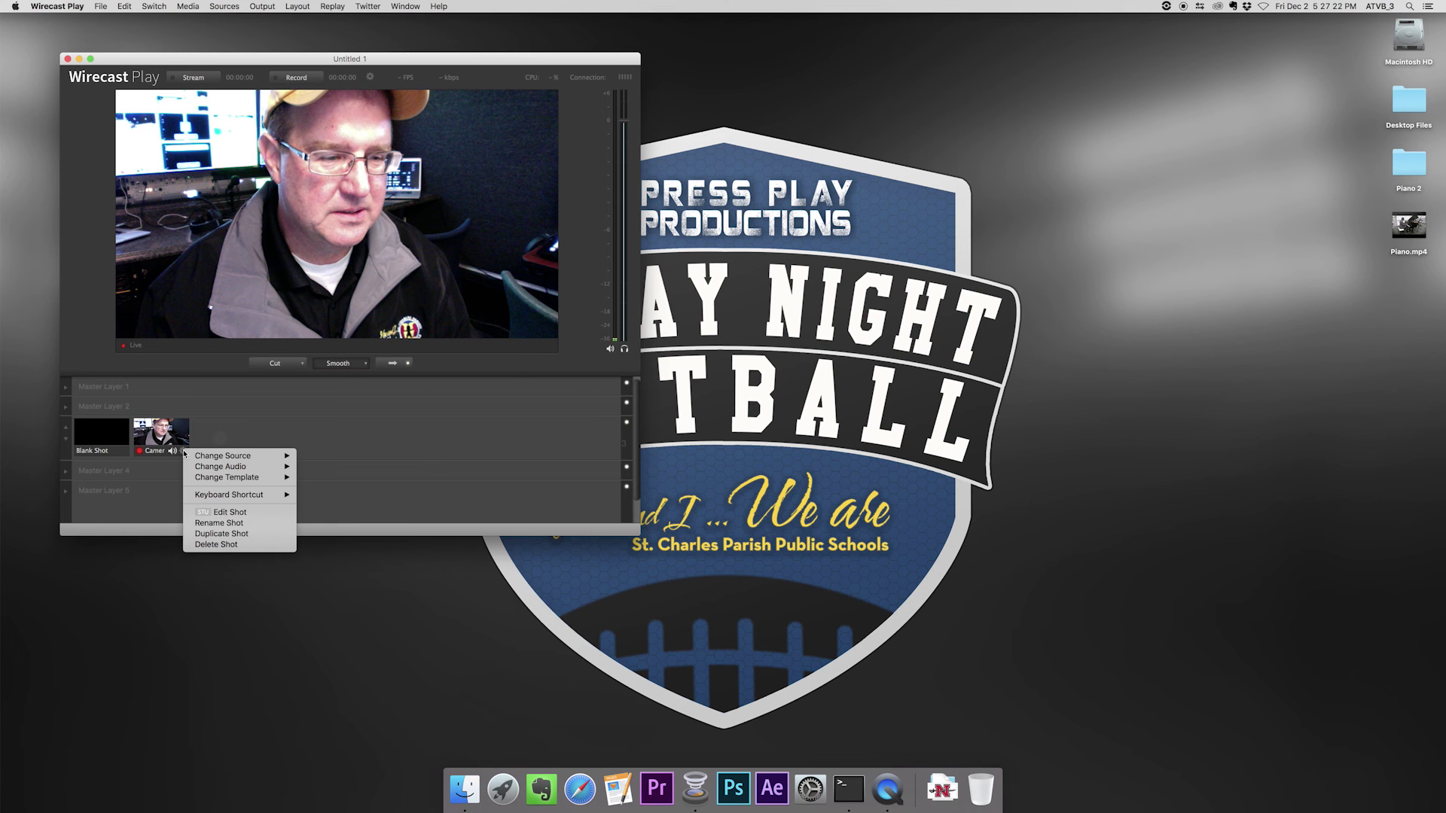
pyautogui.moveTo(219, 478)
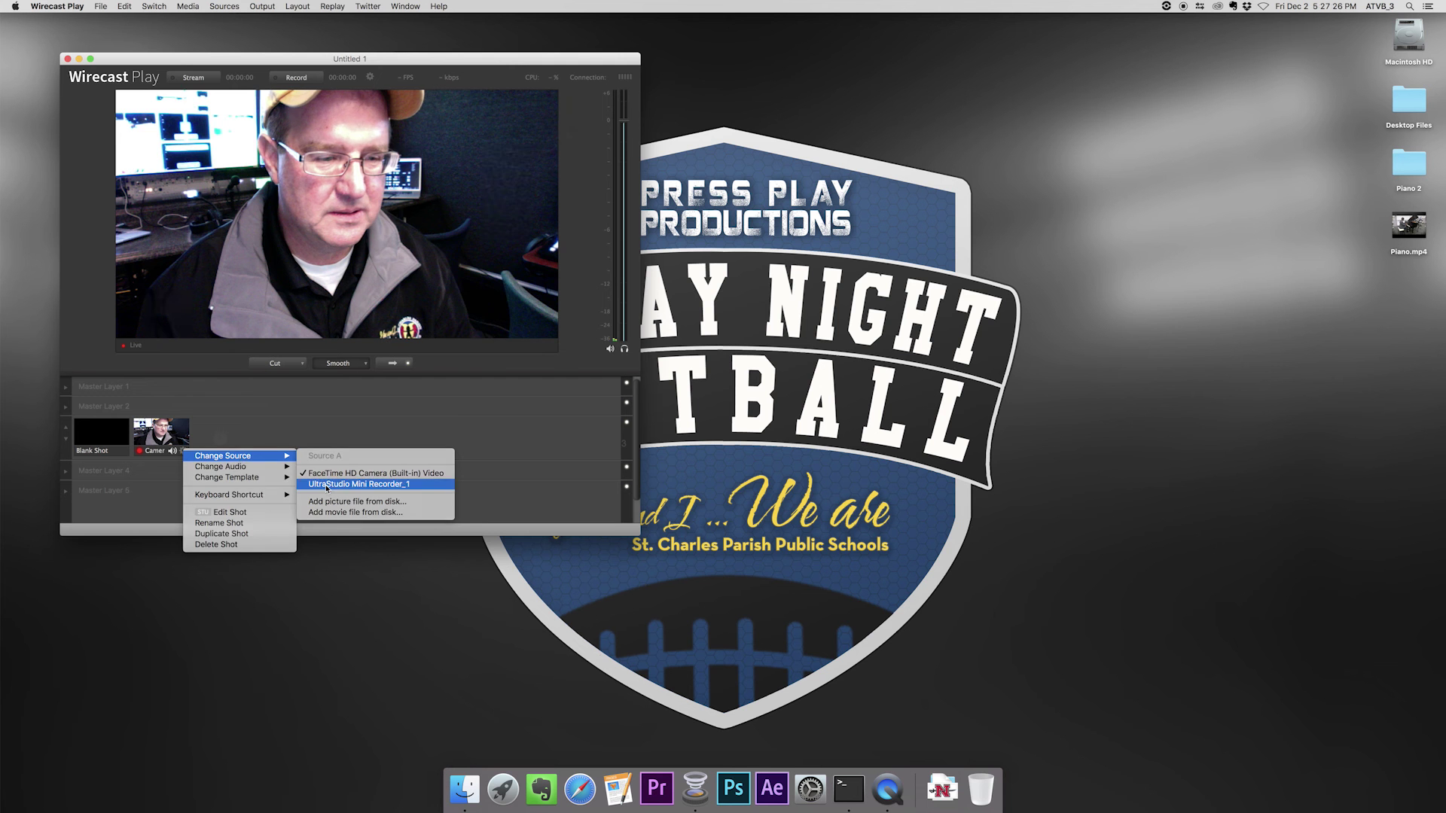
pyautogui.click(327, 486)
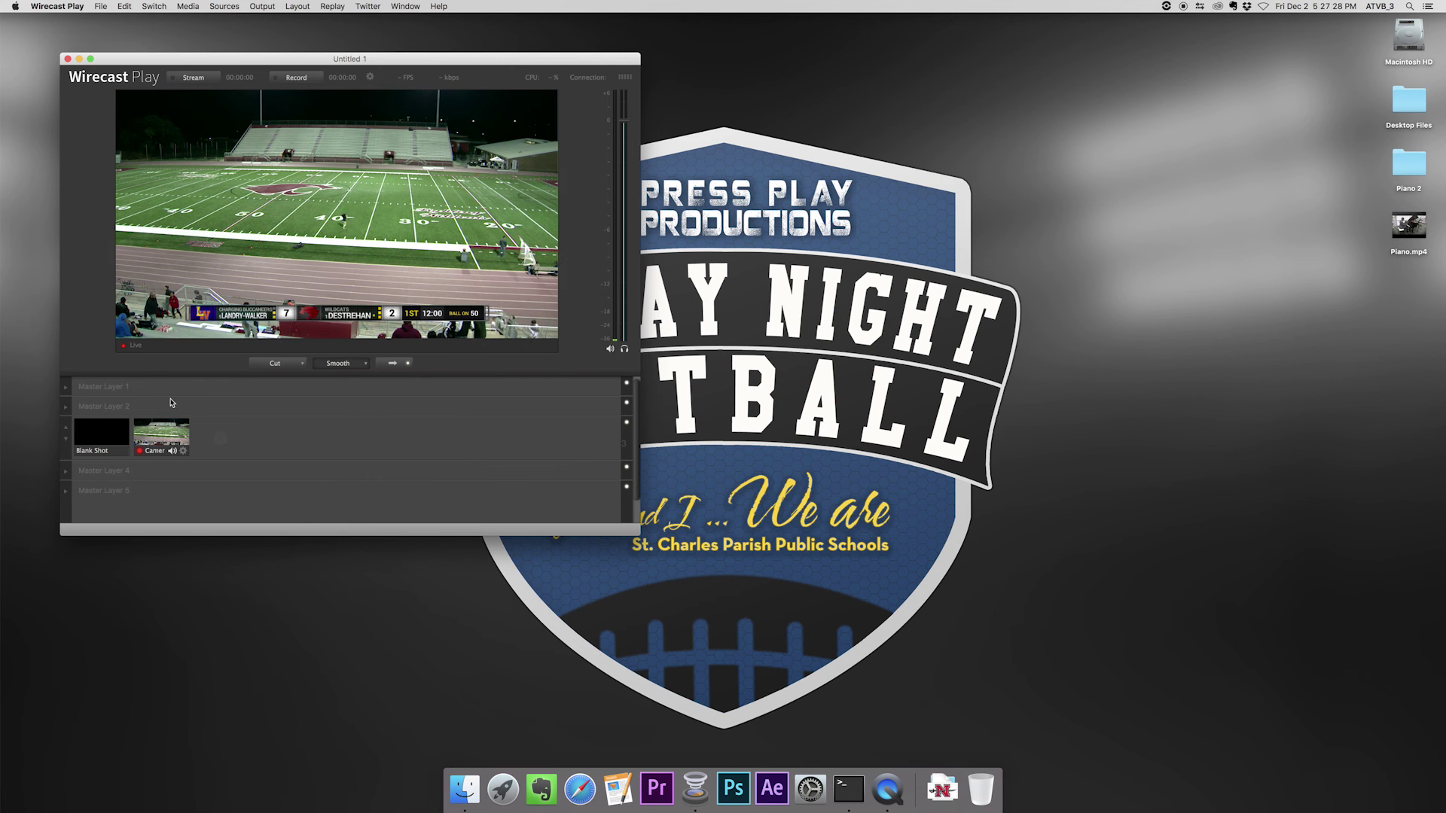
pyautogui.click(173, 63)
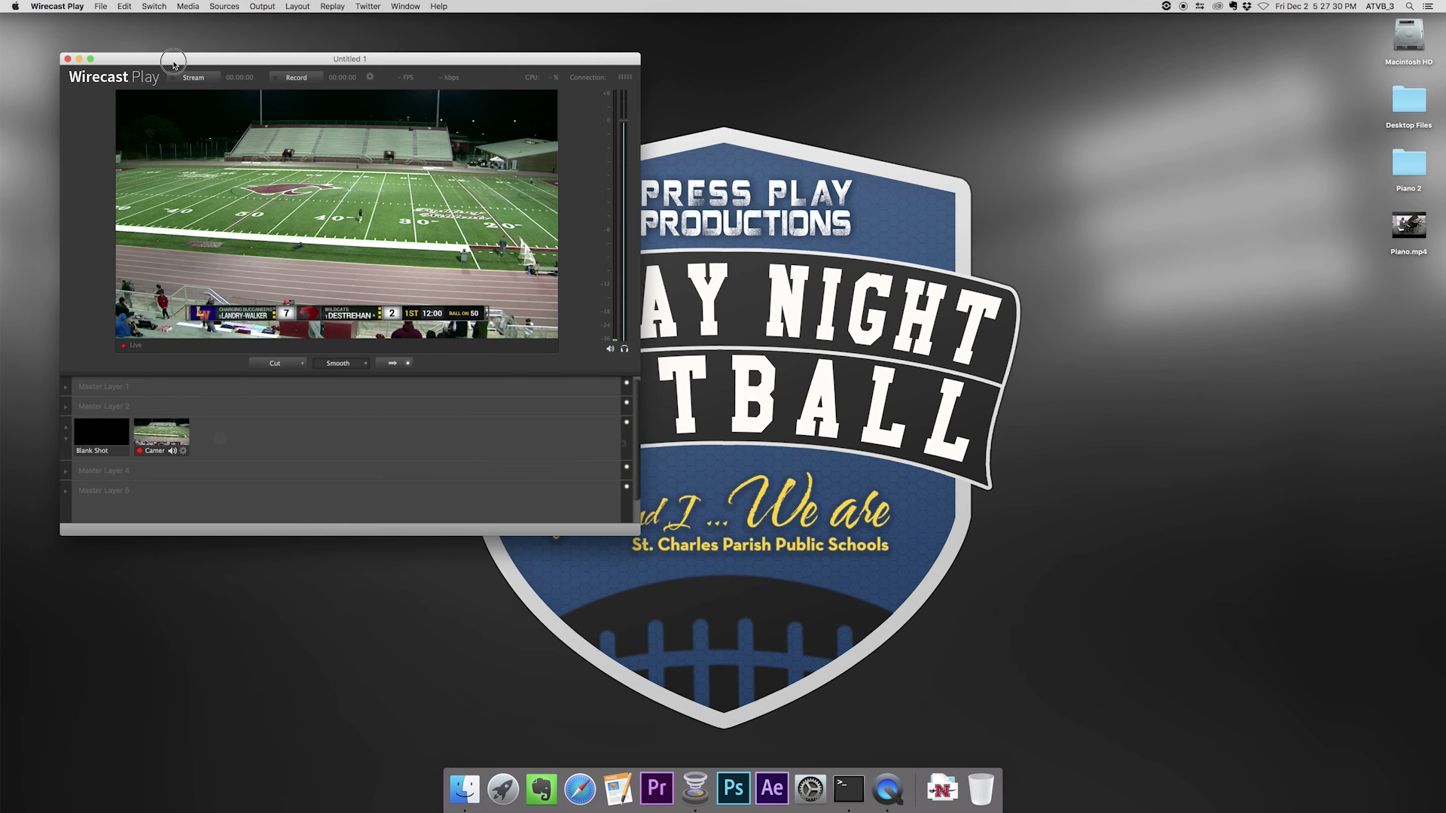
# - Open YouTube in Safari and arrange the browser window beside Wirecast Play
pyautogui.moveTo(173, 63); pyautogui.dragTo(156, 39)
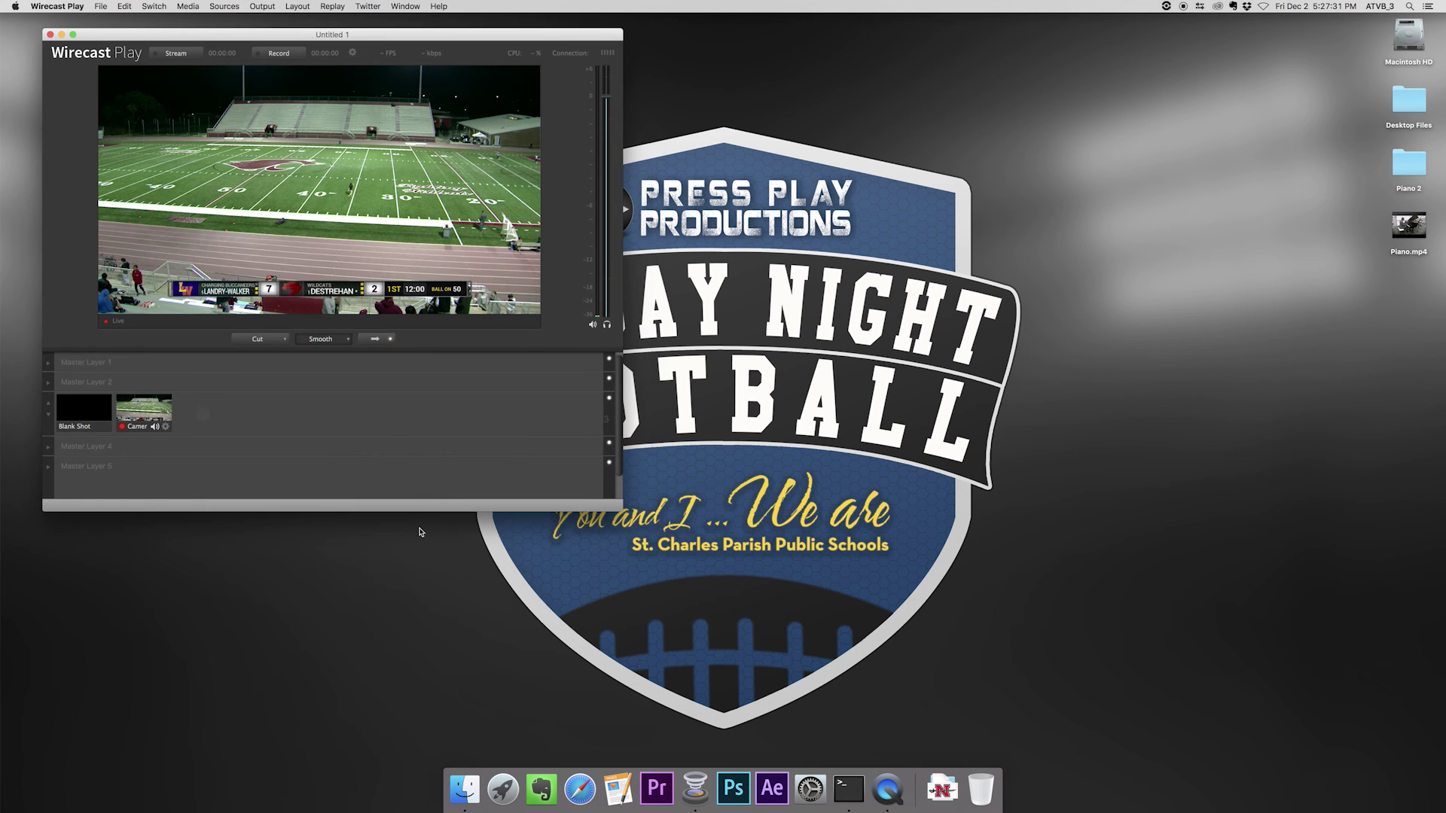
pyautogui.click(579, 790)
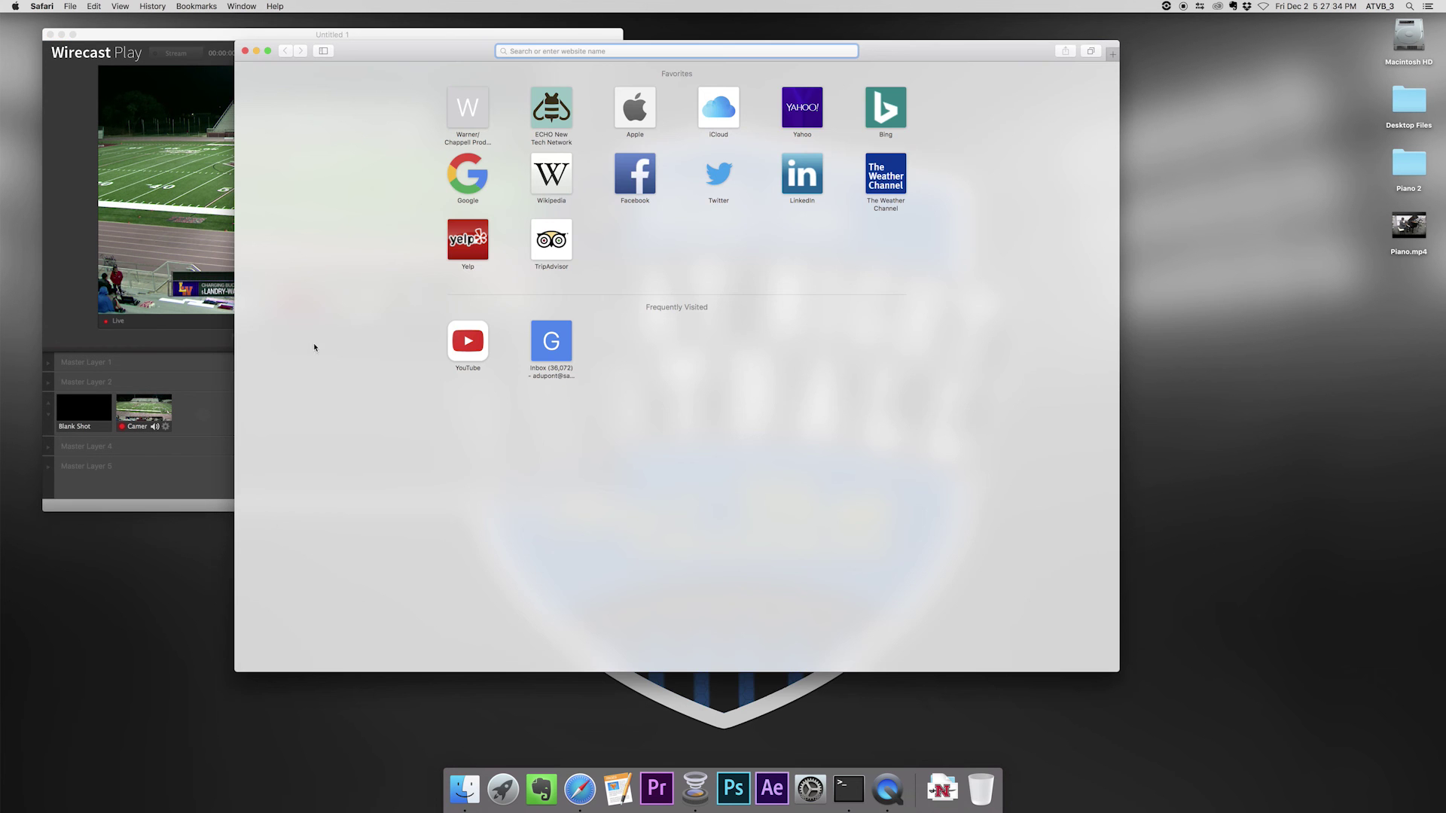
pyautogui.click(474, 347)
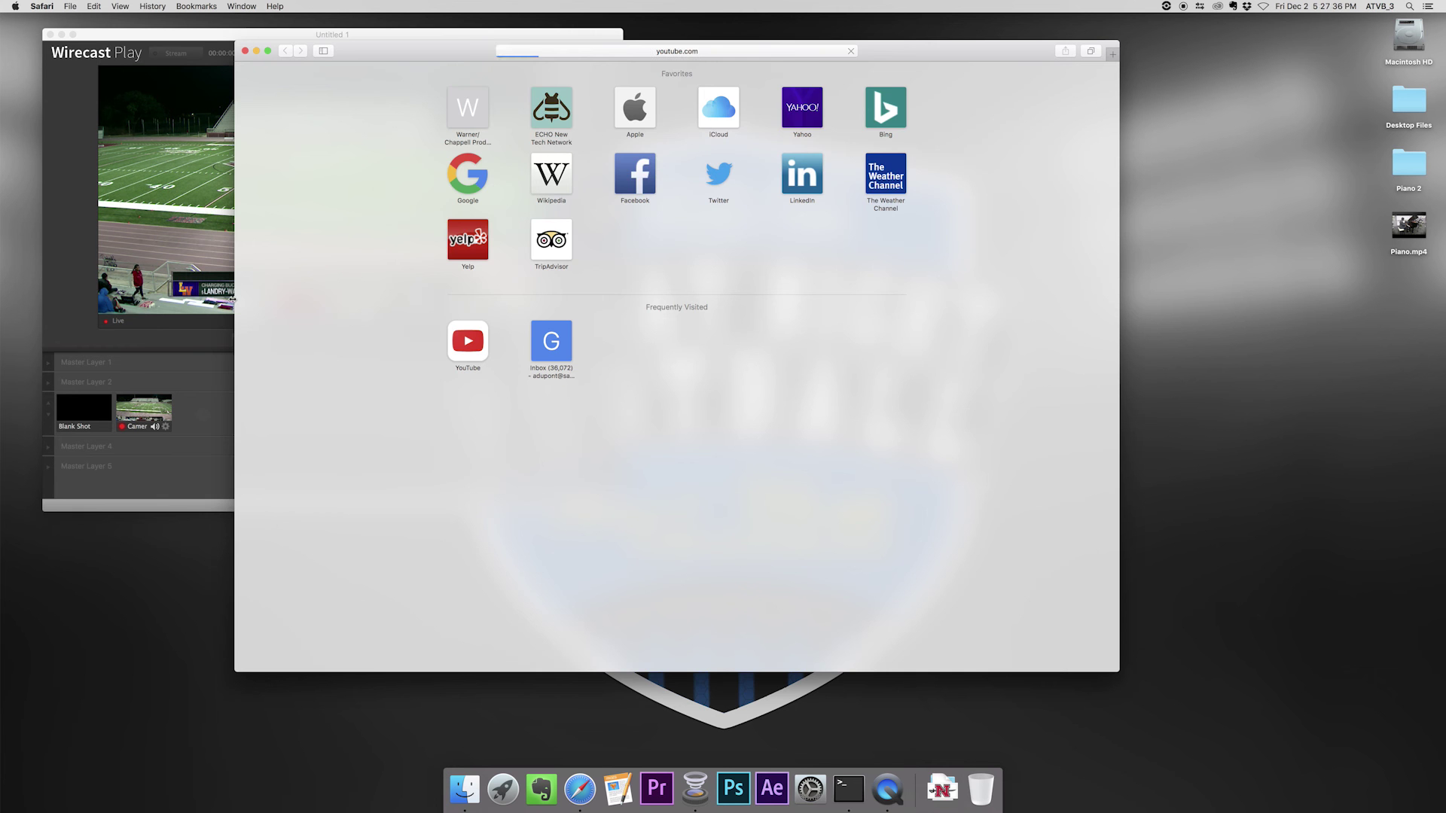
pyautogui.moveTo(232, 299); pyautogui.dragTo(457, 301)
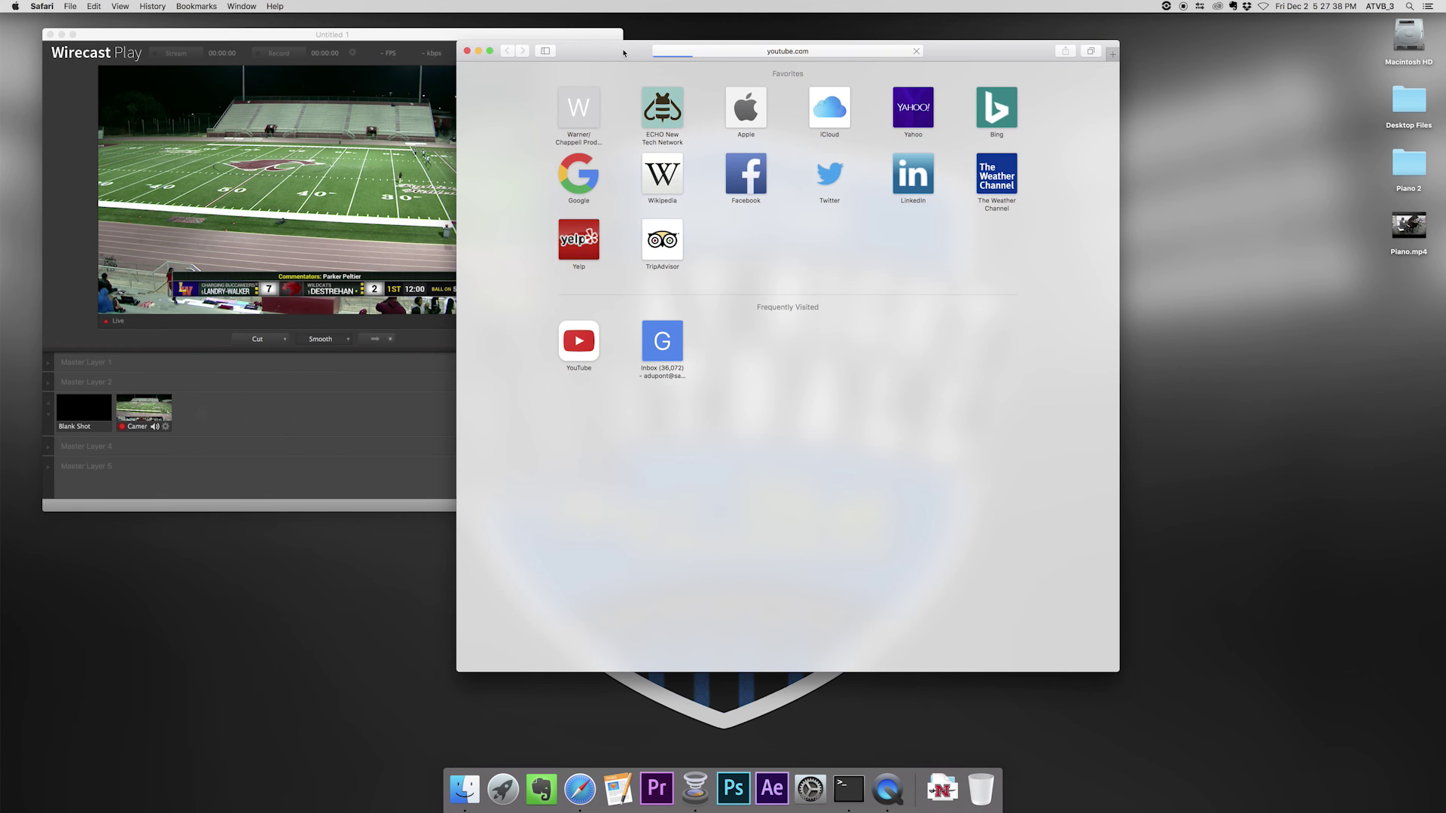
pyautogui.moveTo(624, 53); pyautogui.dragTo(794, 40)
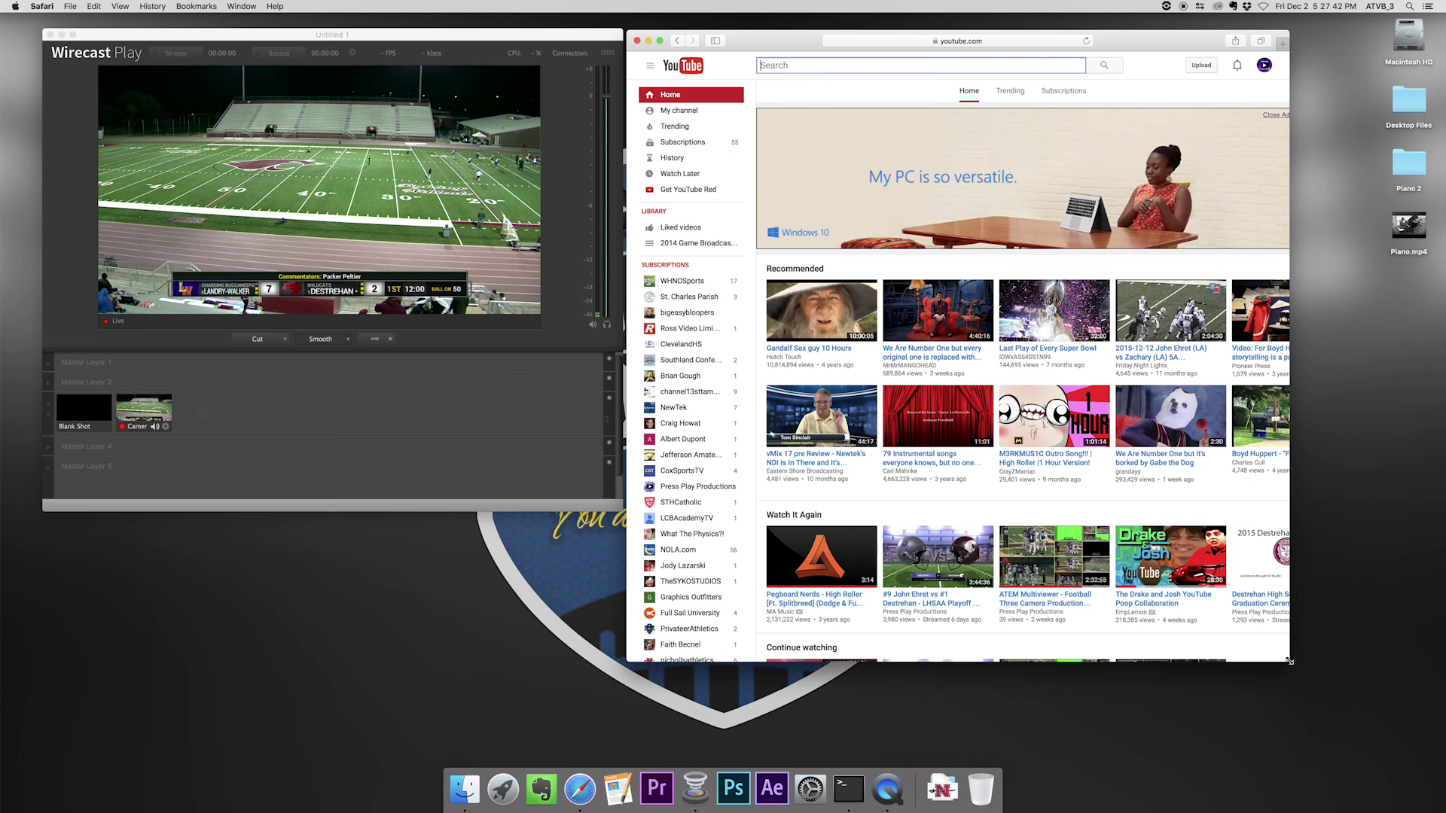
pyautogui.moveTo(1289, 661); pyautogui.dragTo(1420, 735)
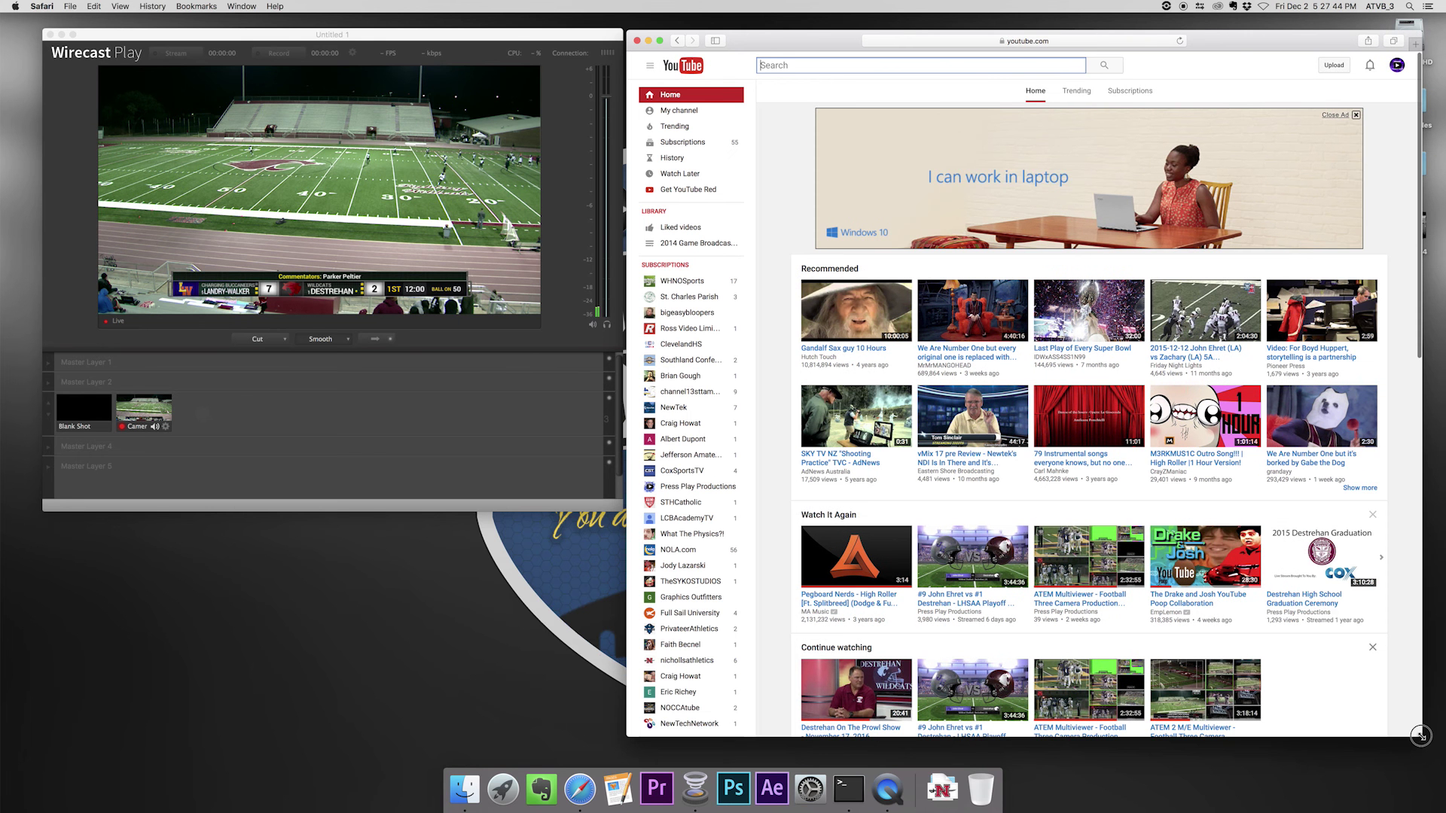
# - Go to the channel's Live Streaming Events and enter the playoff event's Live Control Room
pyautogui.click(662, 112)
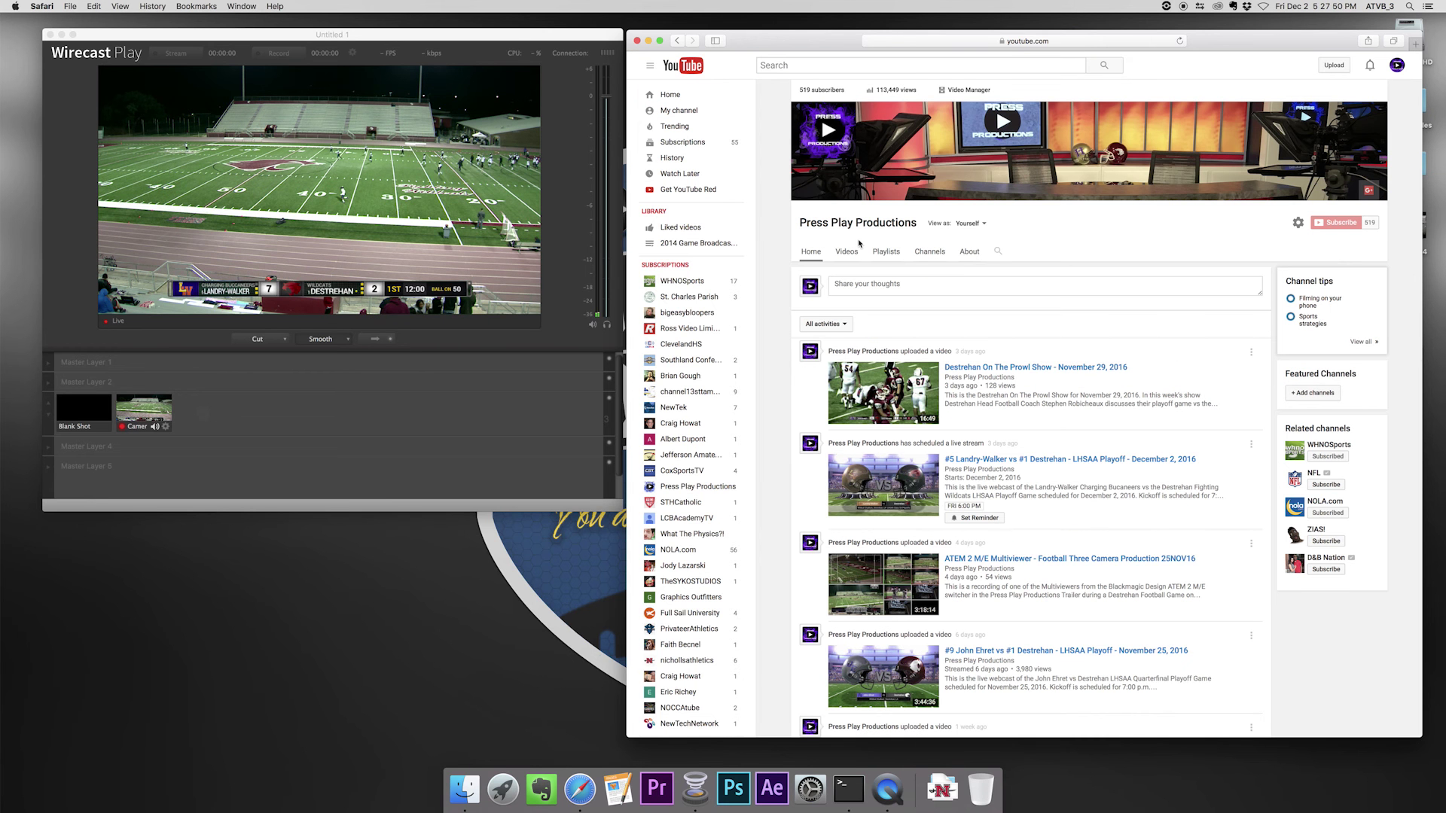
pyautogui.click(958, 91)
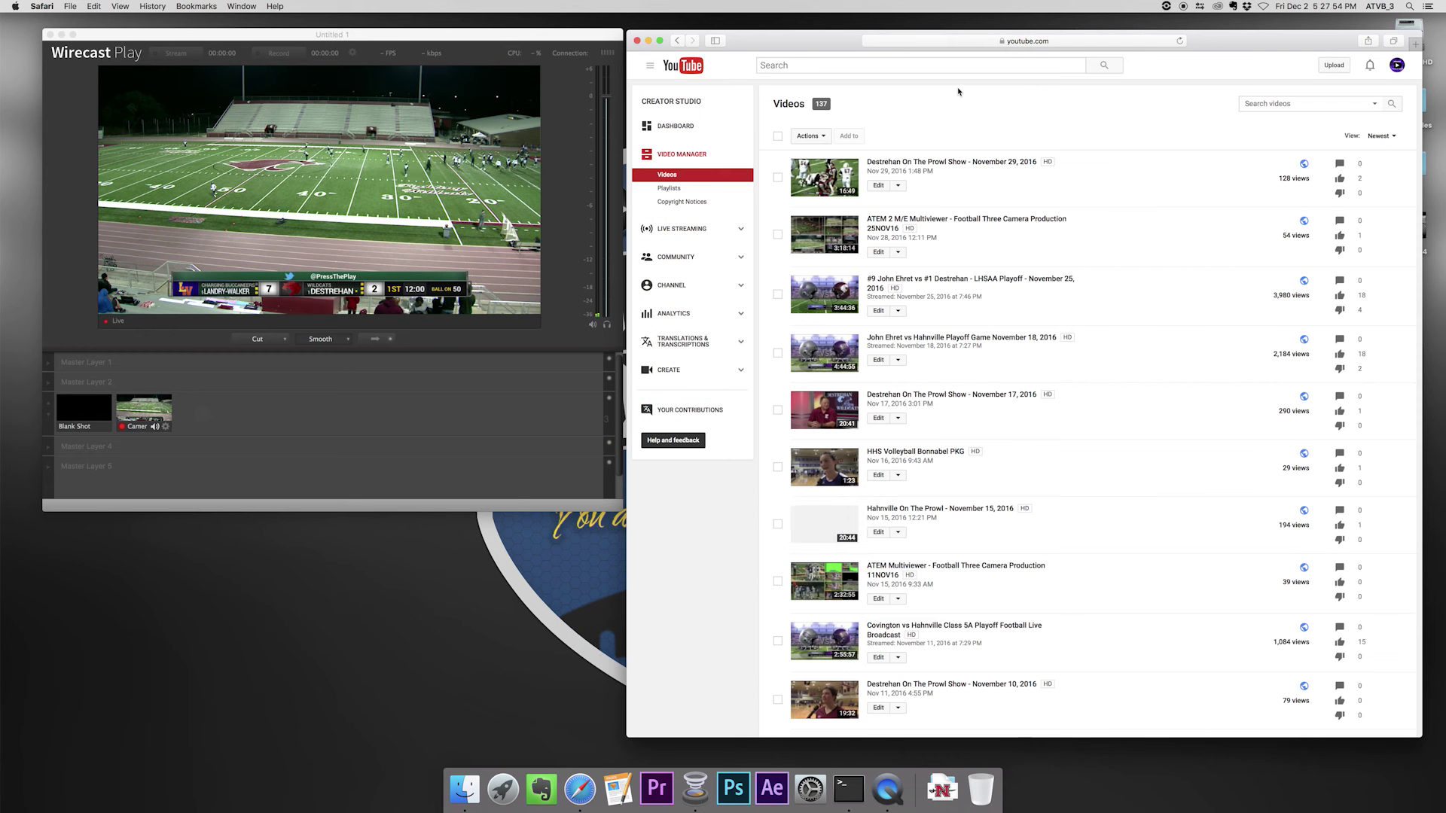
pyautogui.click(681, 231)
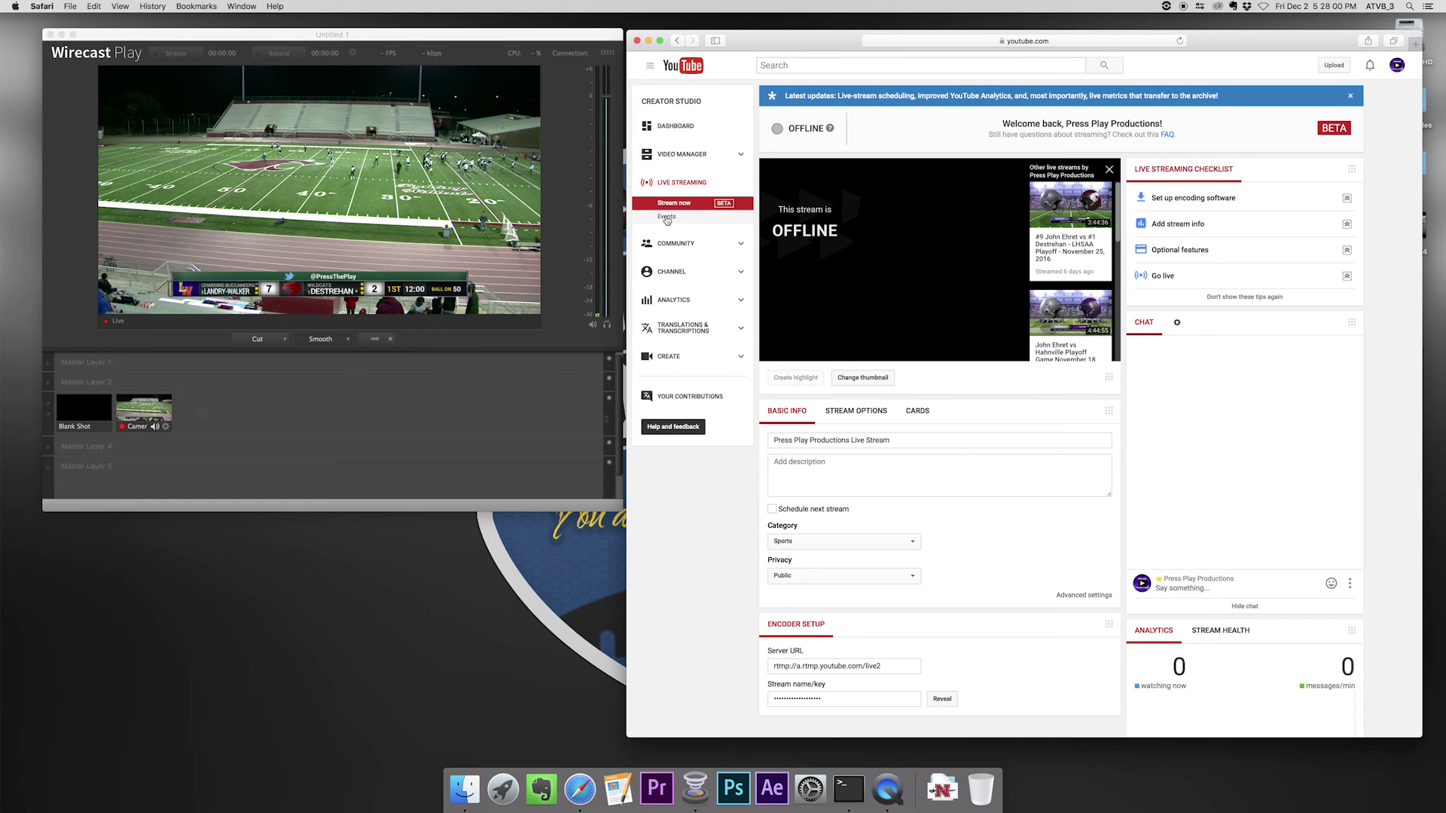
pyautogui.click(667, 217)
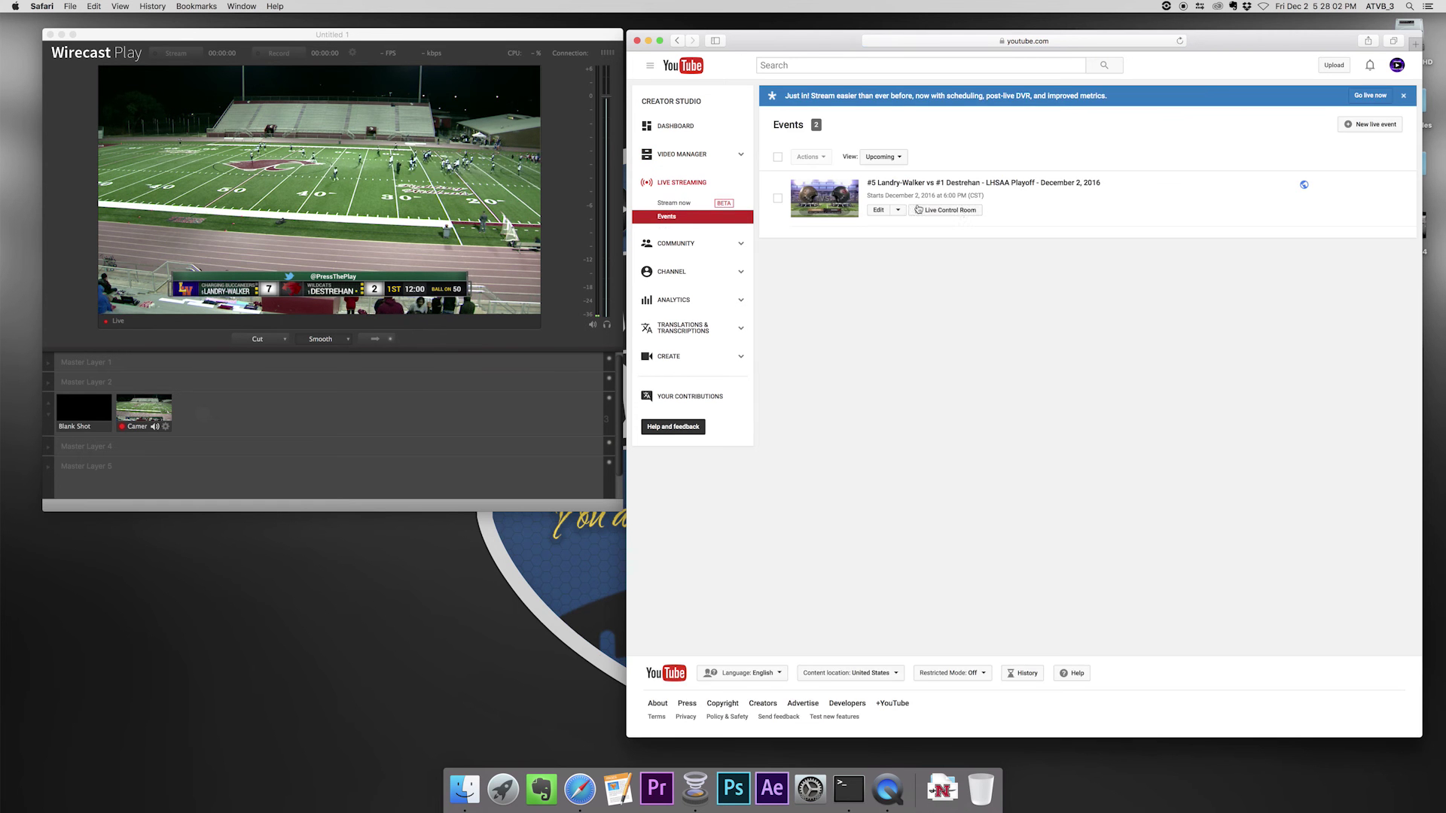
pyautogui.click(960, 210)
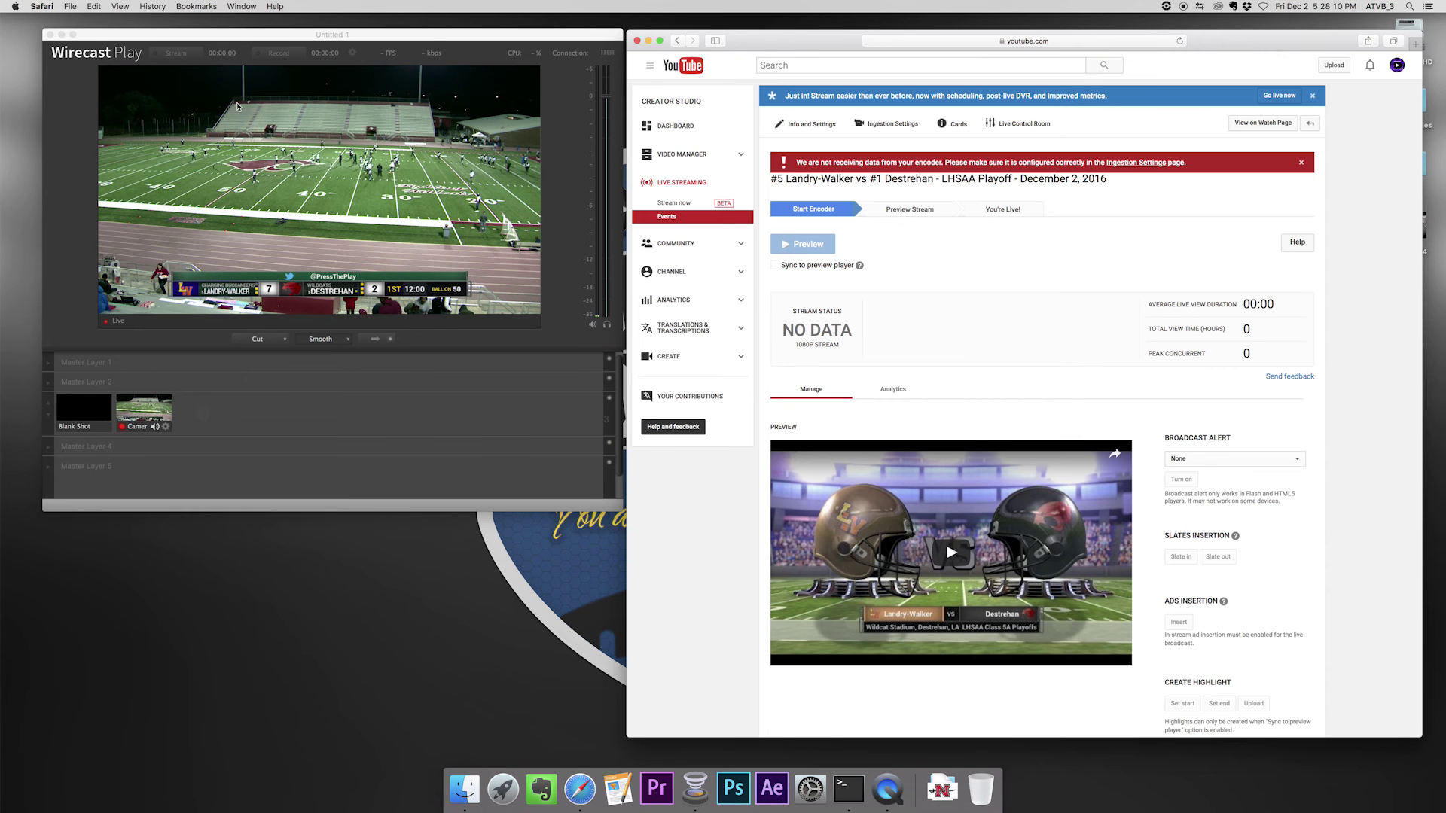
# - Authenticate Wirecast's YouTube stream output and allow access to the account
pyautogui.click(184, 57)
pyautogui.click(184, 57)
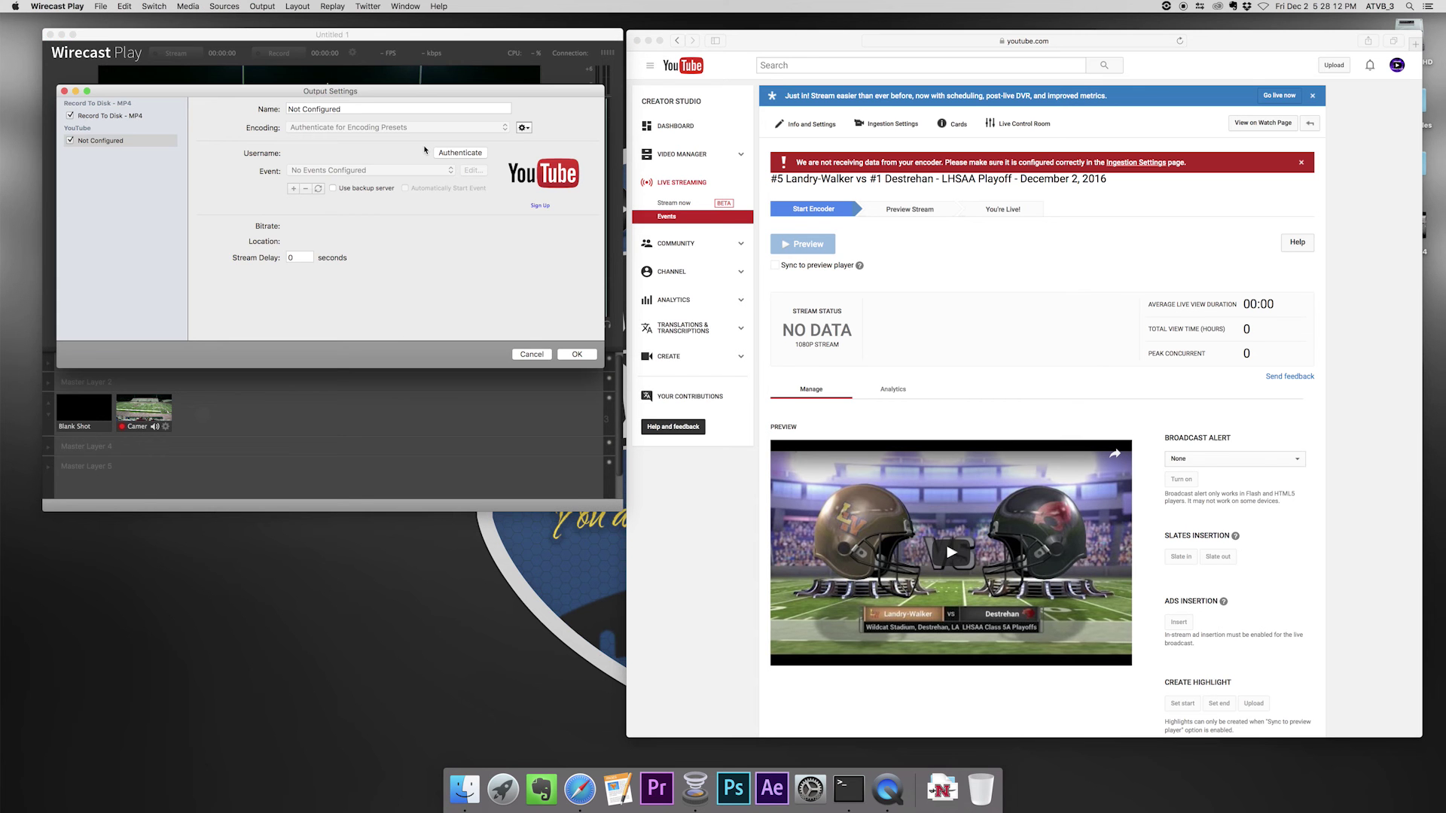
pyautogui.click(473, 153)
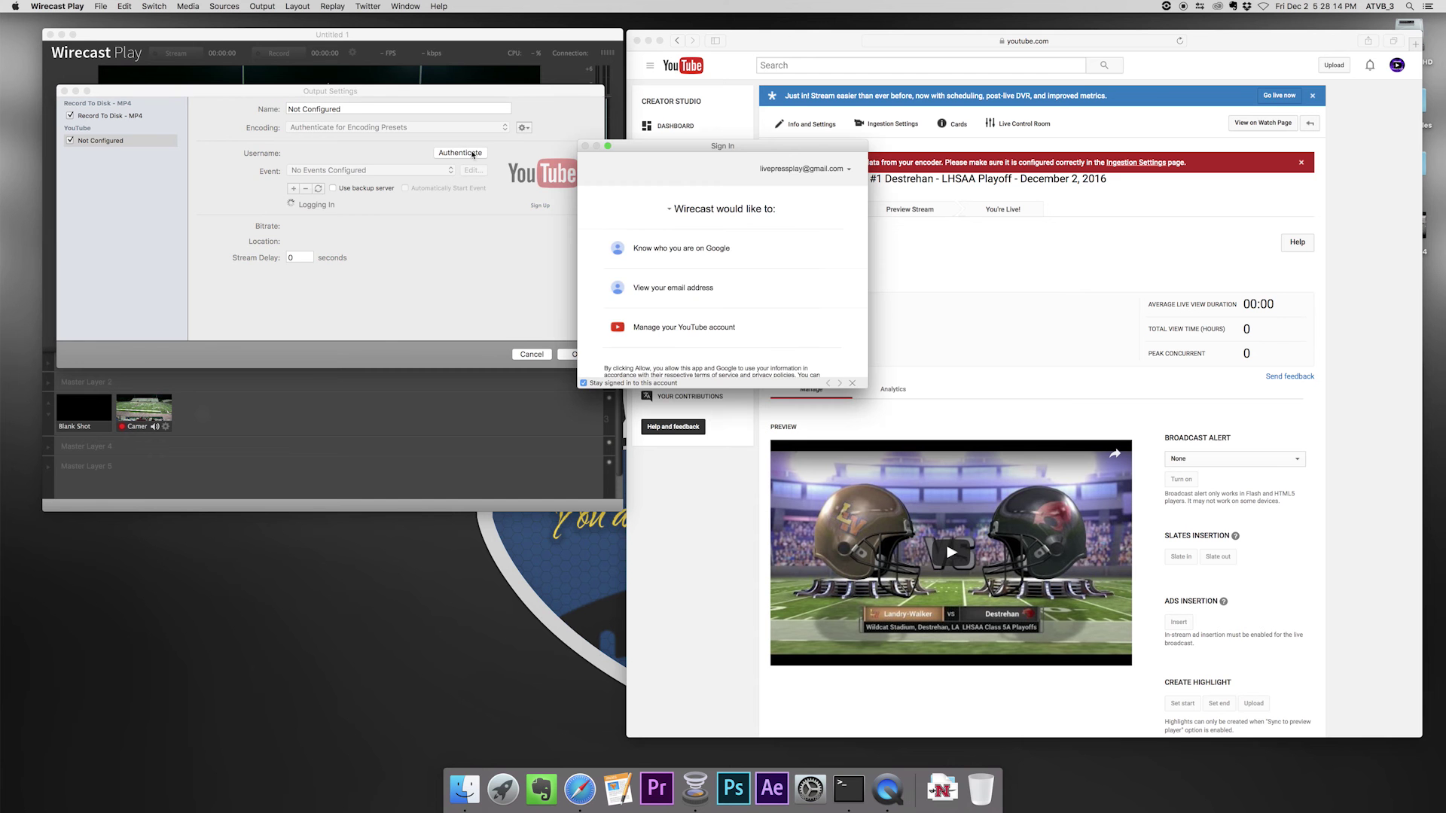
pyautogui.scroll(-2, 756, 273)
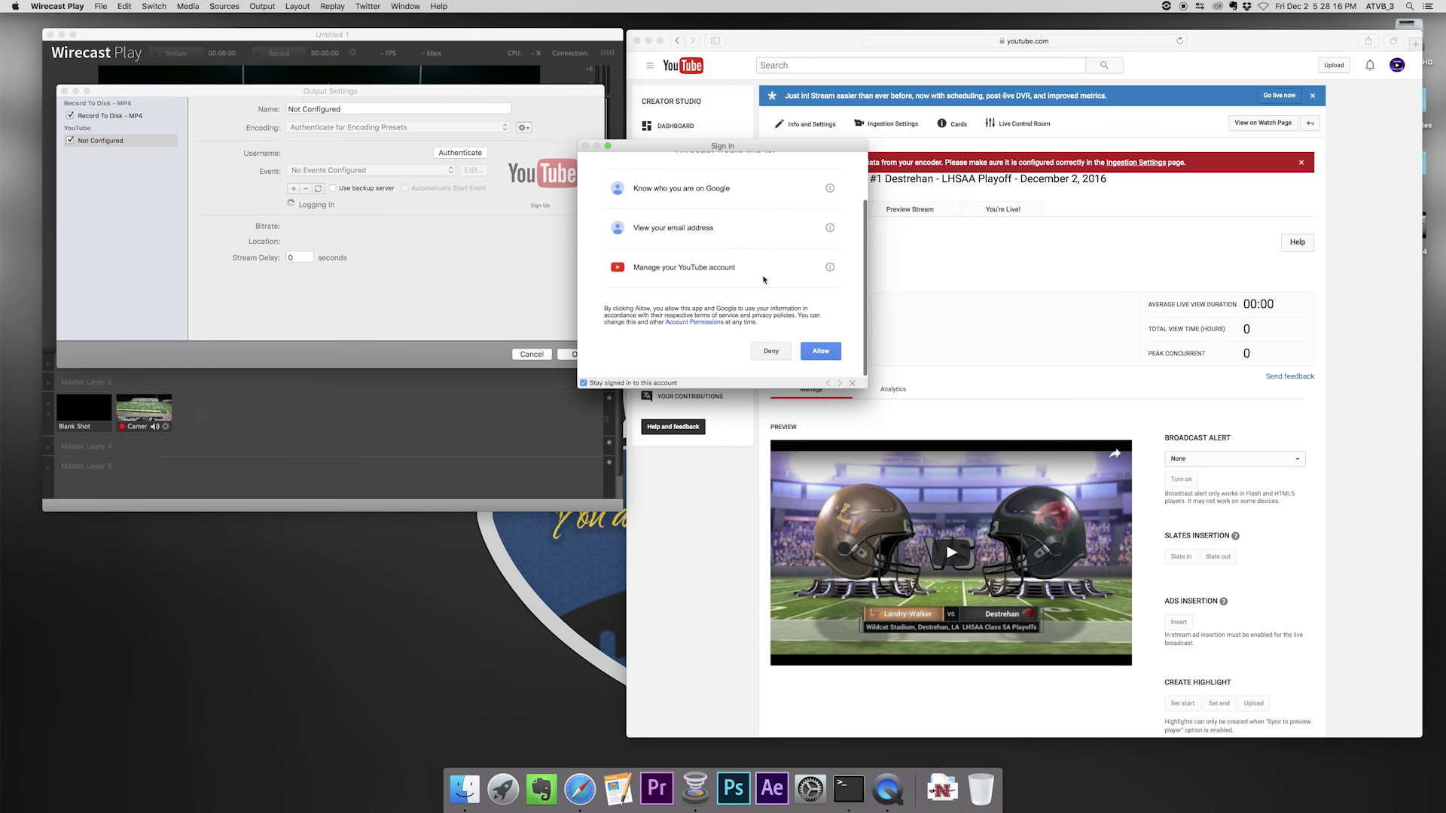
pyautogui.click(828, 352)
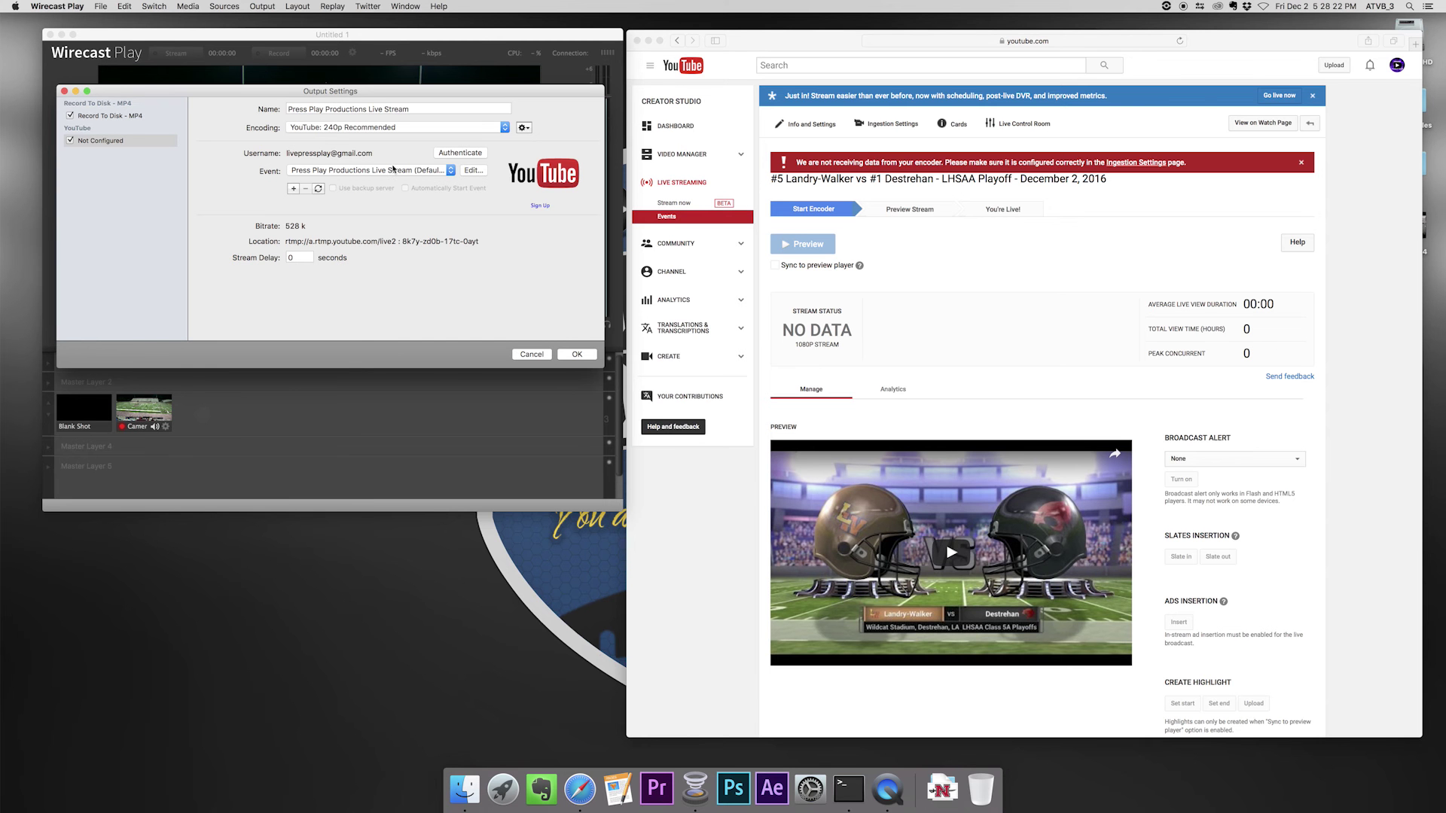
# - Target the #5 Landry-Walker vs #1 Destrehan event and confirm the output settings
pyautogui.click(392, 170)
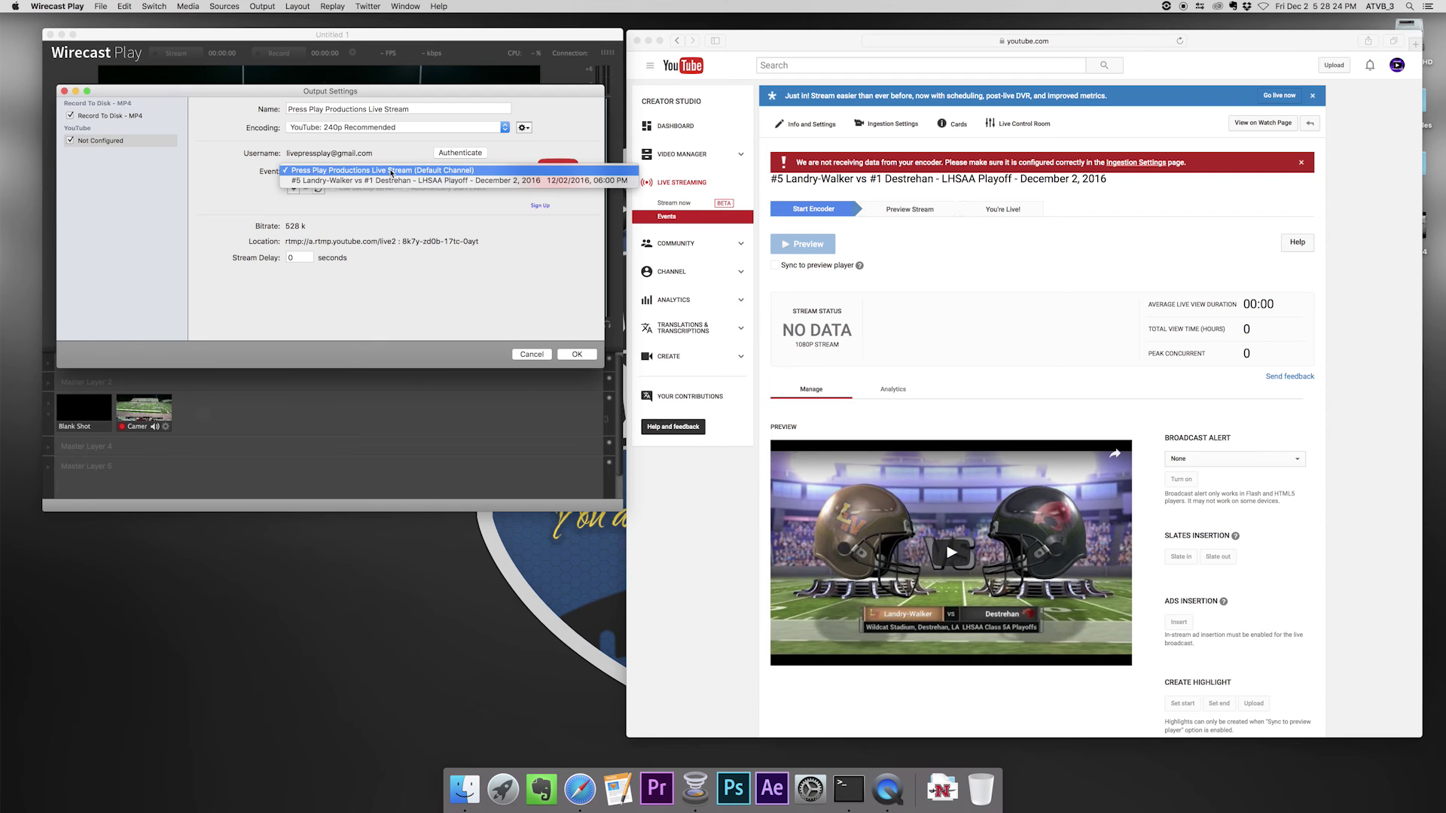
pyautogui.click(391, 182)
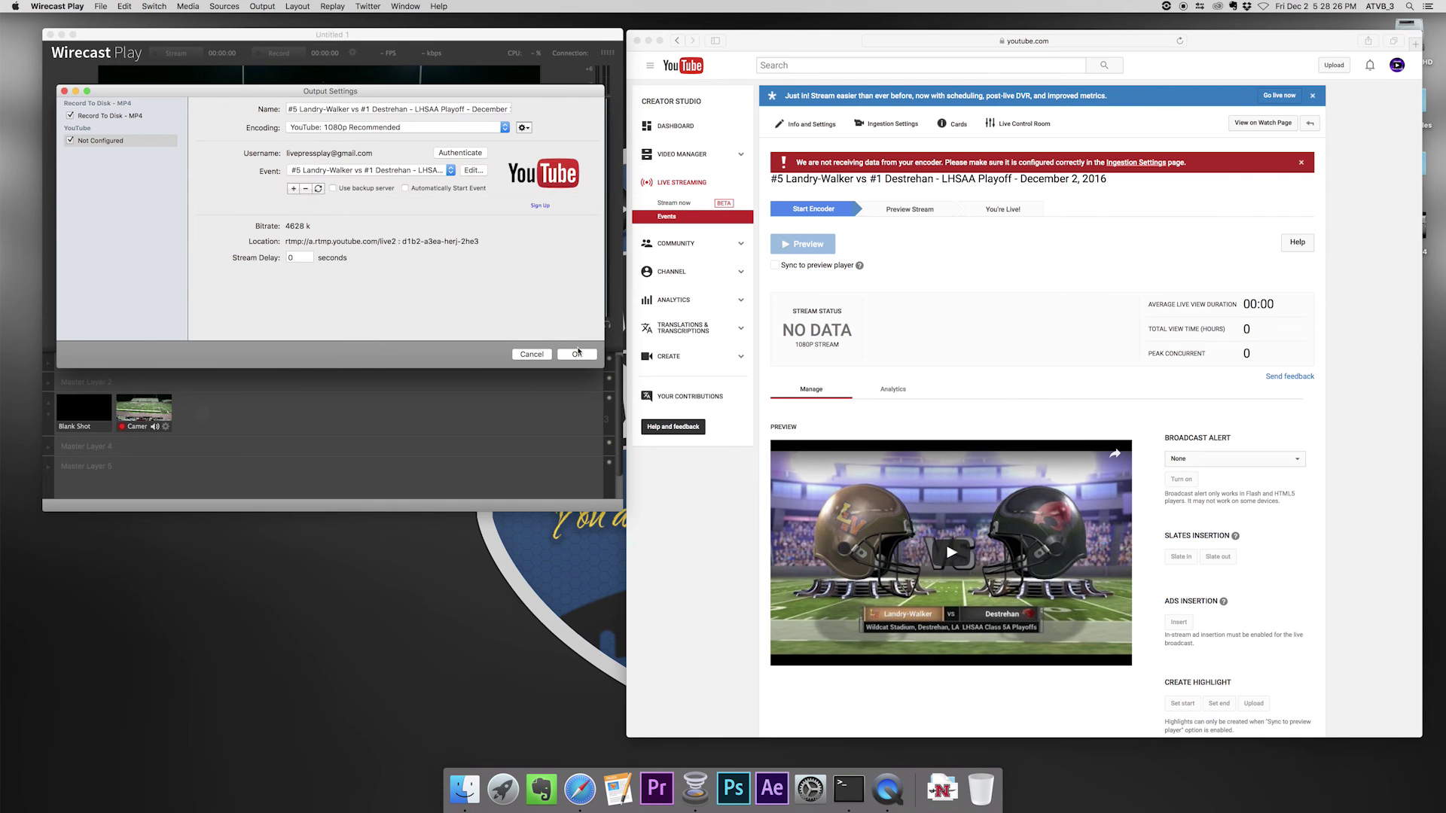
pyautogui.click(577, 354)
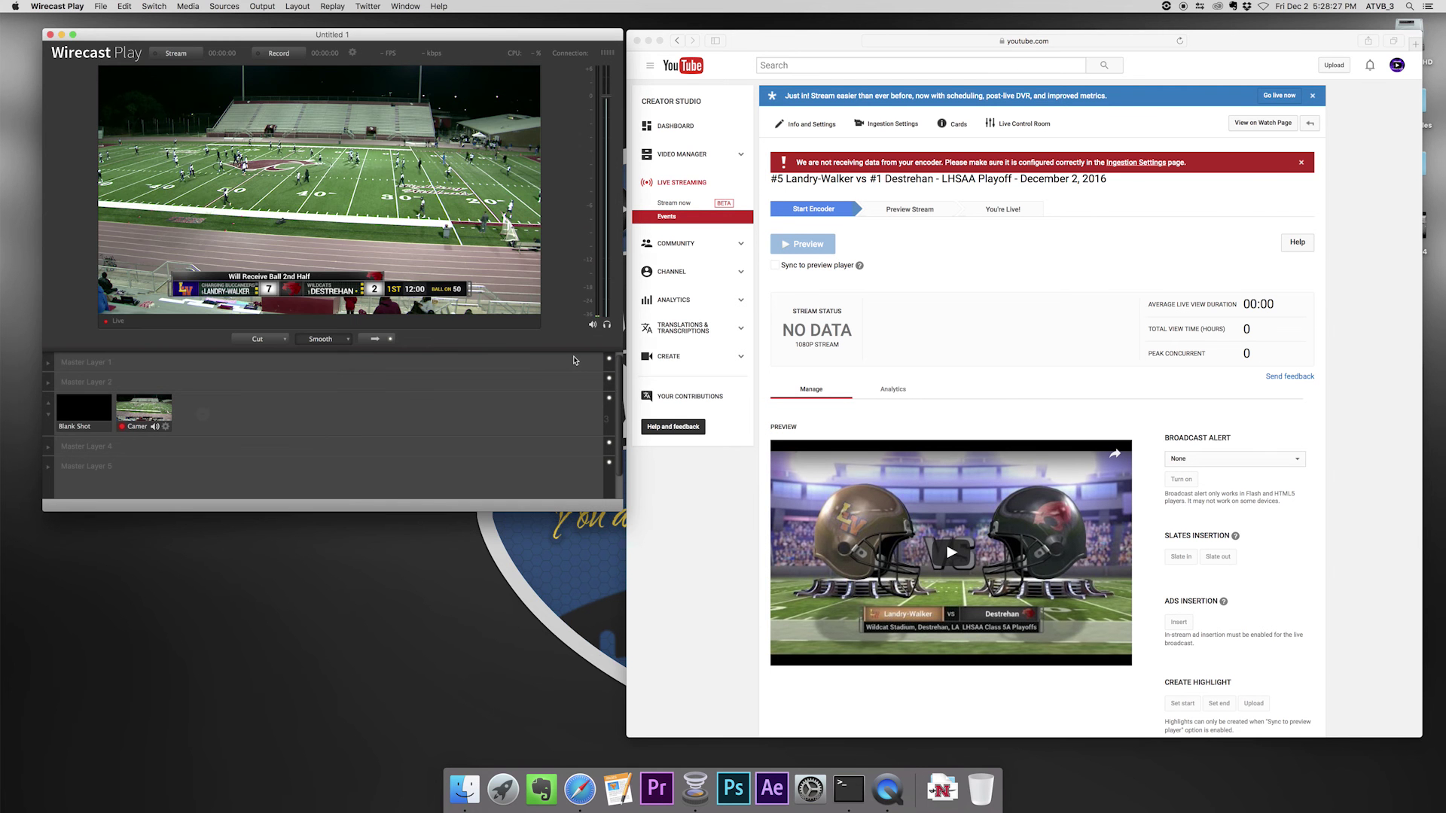
# - Start streaming the football feed from Wirecast Play to YouTube
pyautogui.click(172, 60)
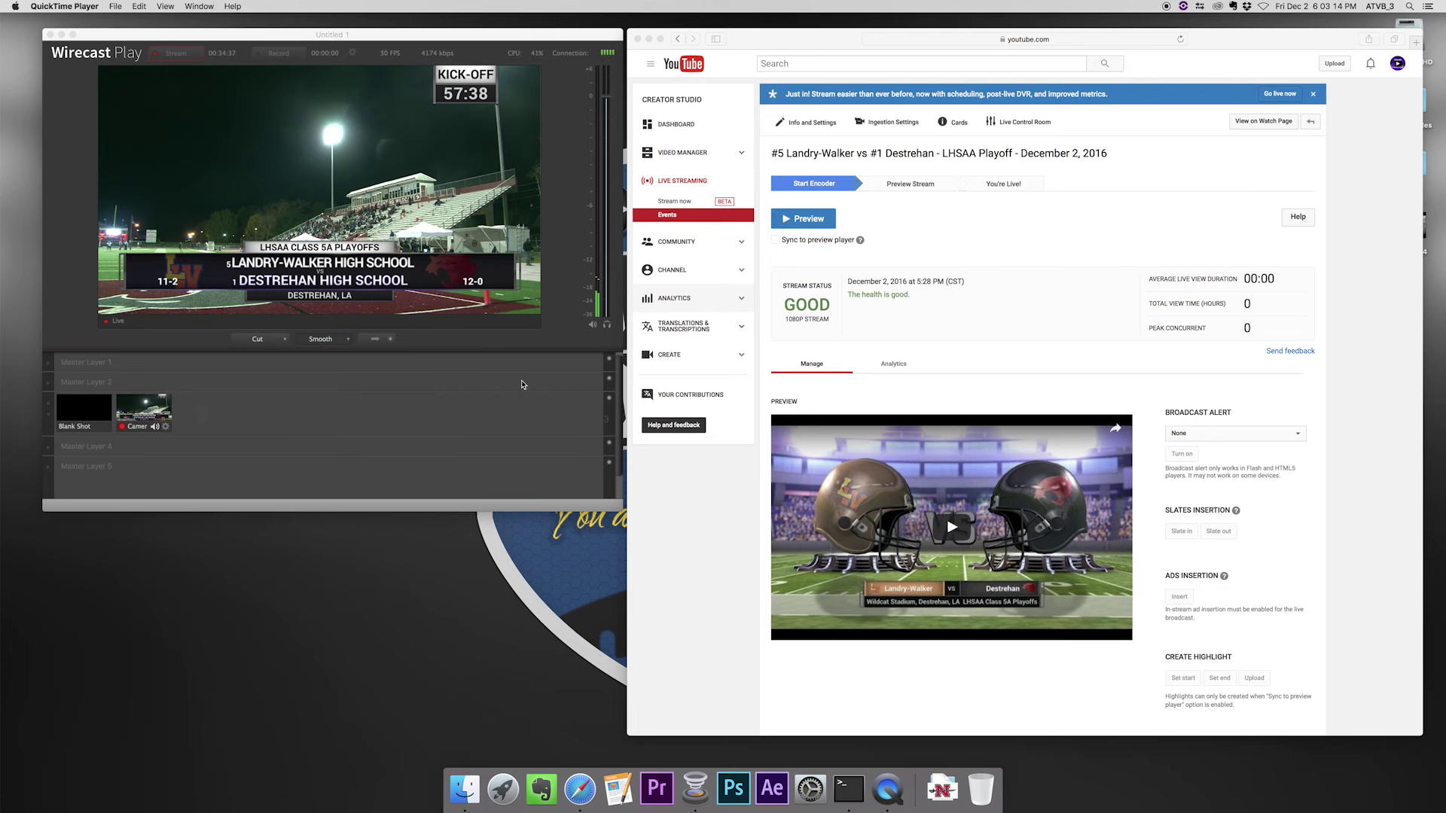
# - Start the Preview stage for the playoff event in Live Control Room and confirm it
pyautogui.click(914, 233)
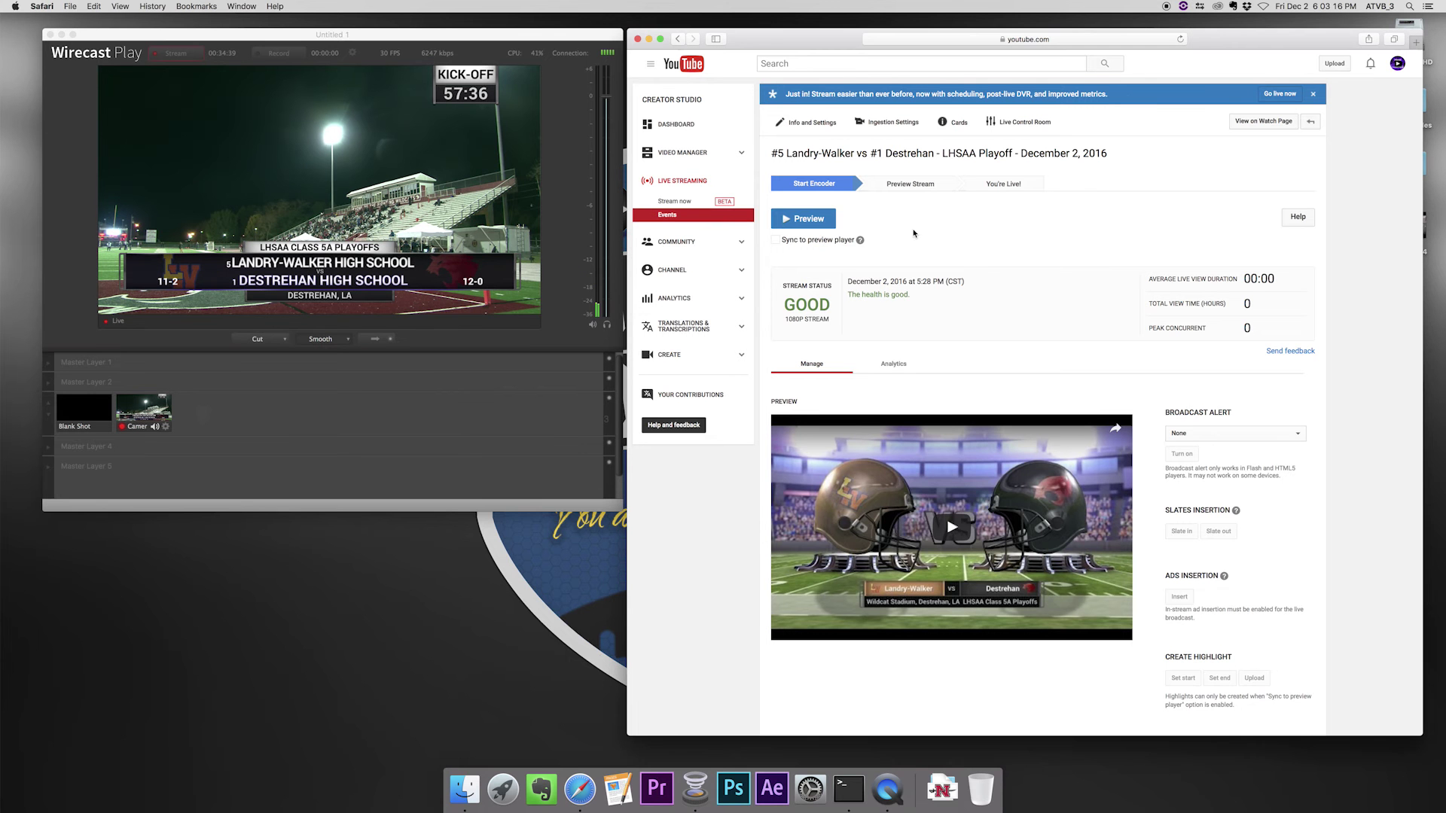
pyautogui.click(813, 220)
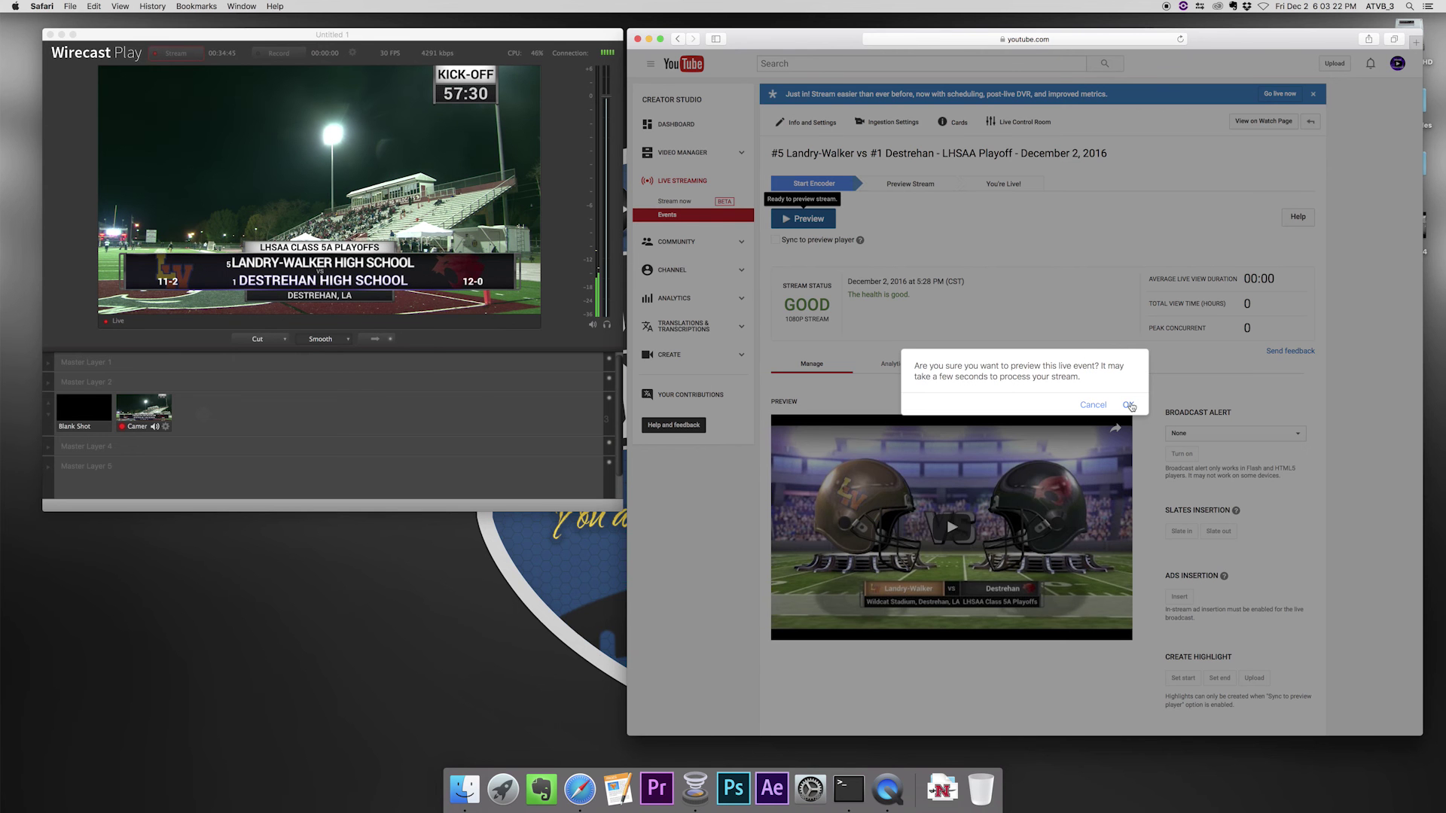
pyautogui.click(1130, 405)
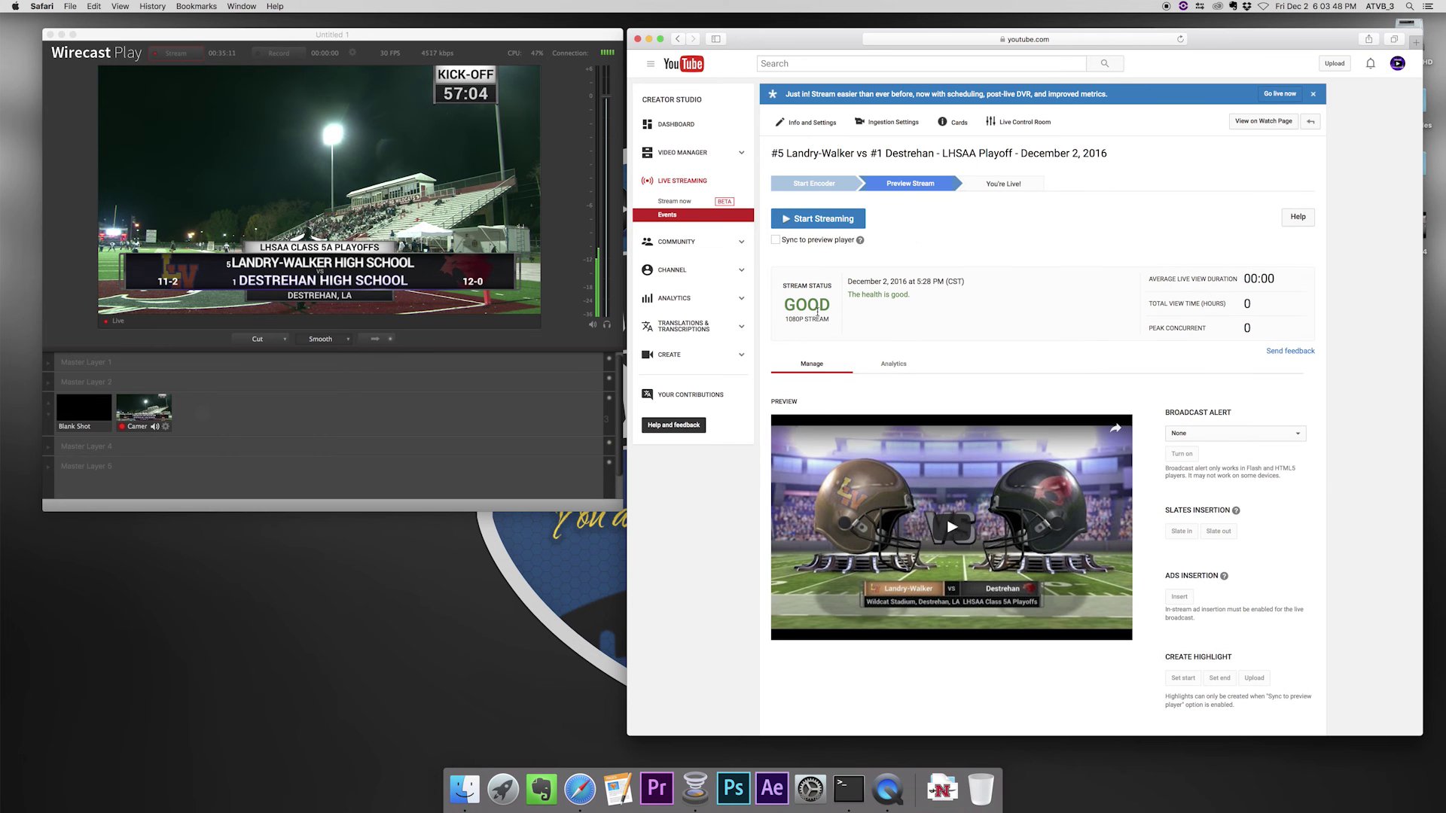
# - Start streaming the playoff event, confirm going live, and play it in the preview player
pyautogui.click(814, 223)
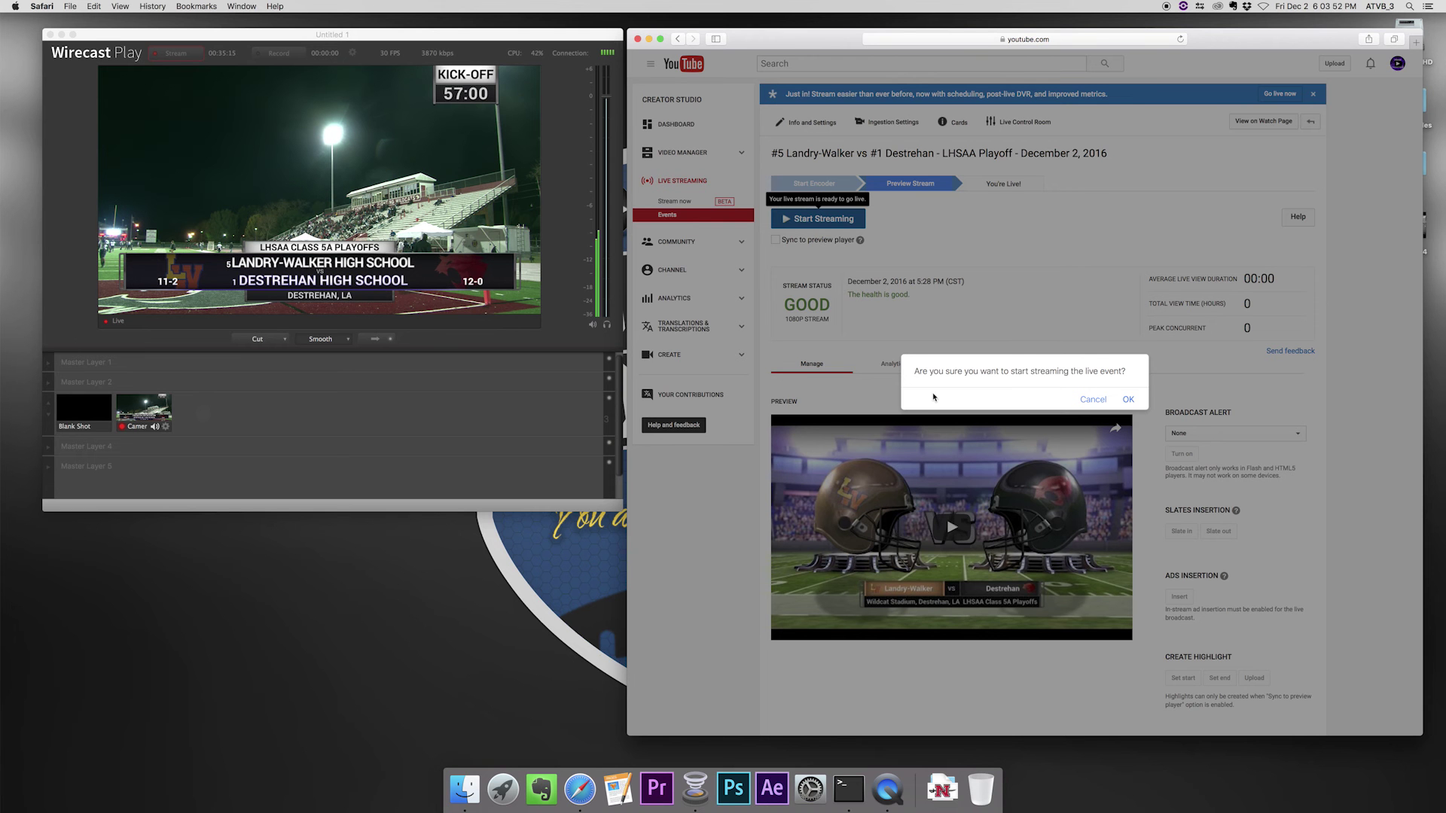
pyautogui.click(1123, 400)
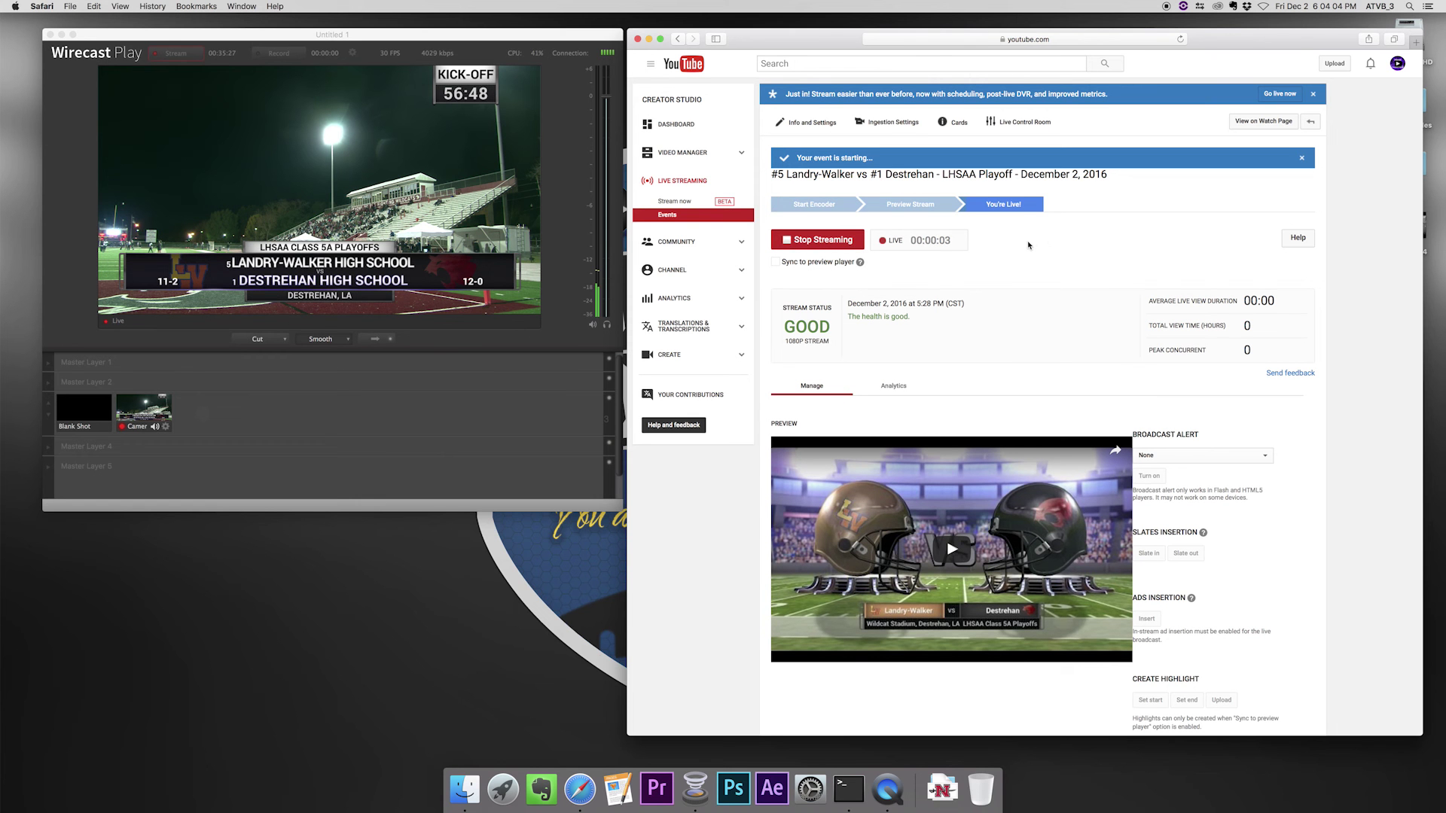
pyautogui.scroll(-2, 957, 485)
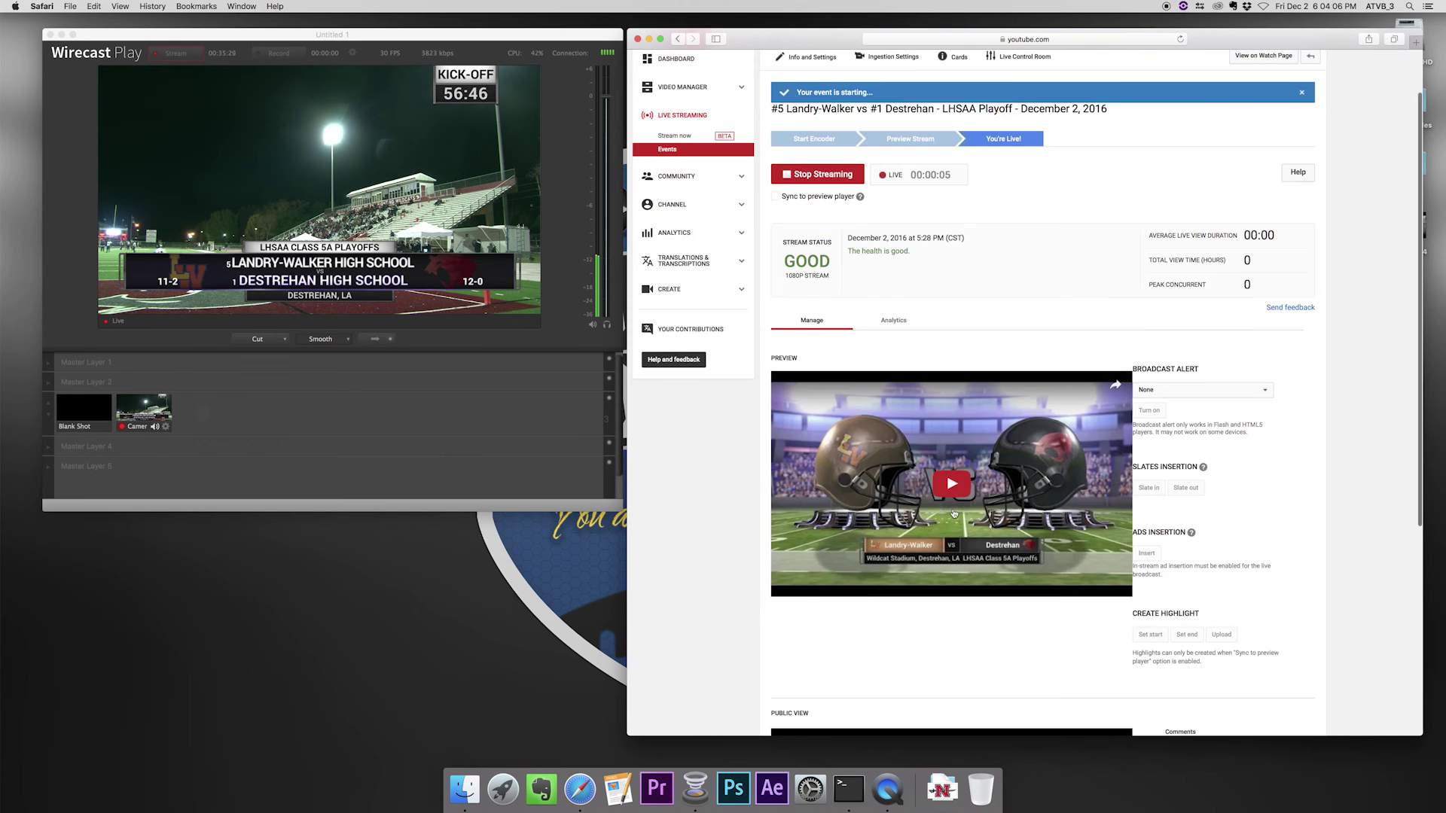
pyautogui.click(952, 485)
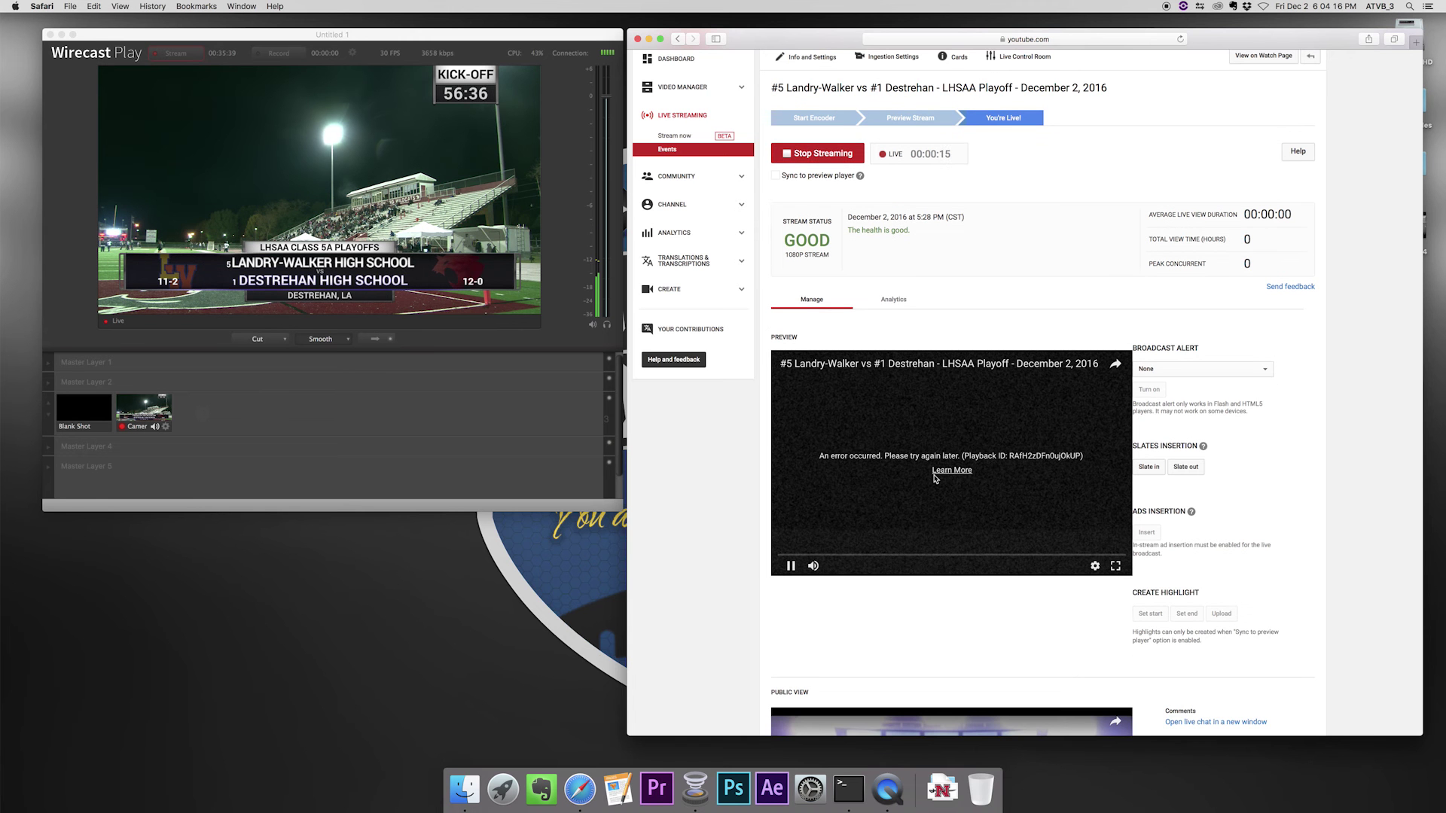
pyautogui.scroll(2, 1013, 472)
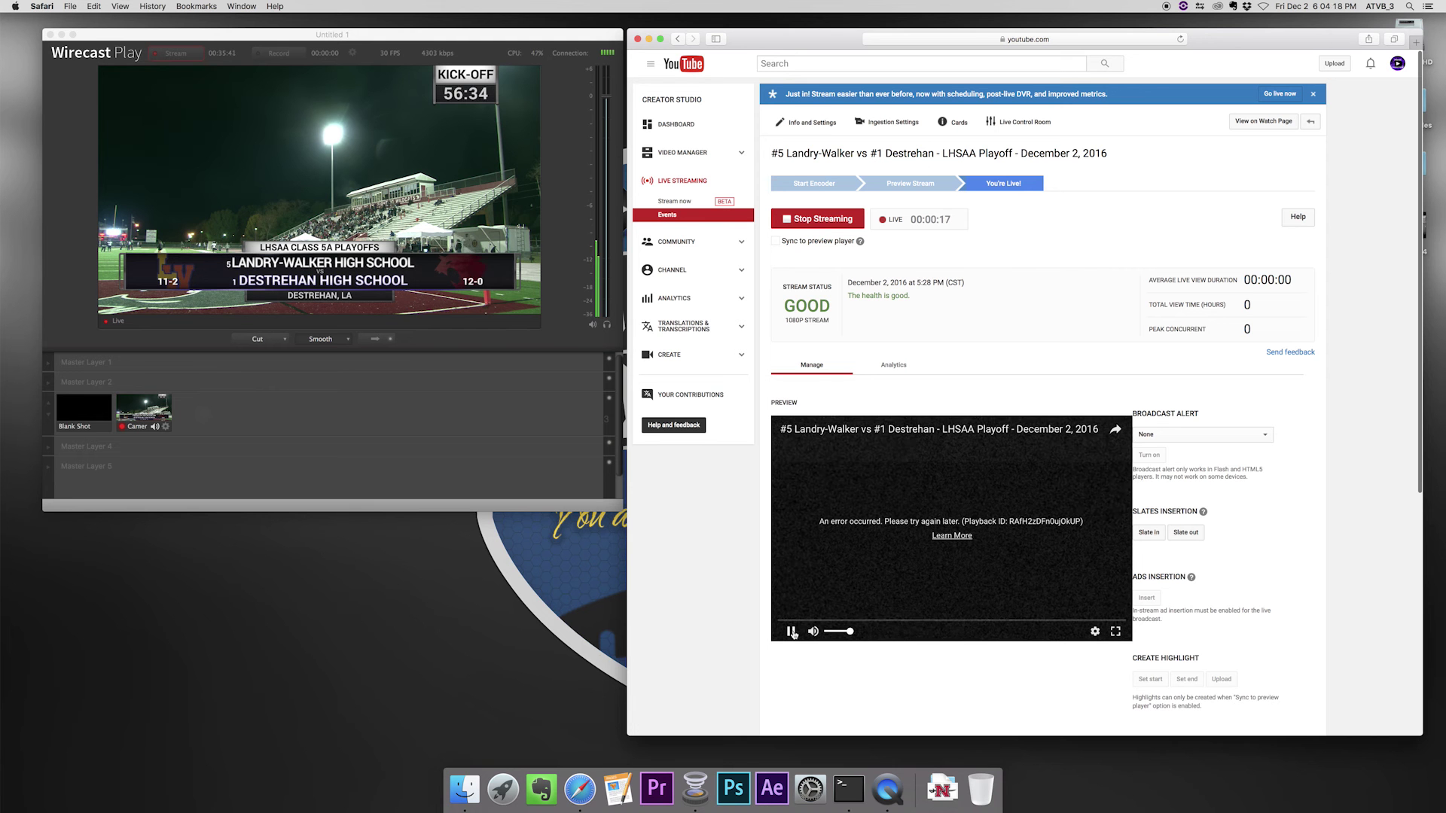
pyautogui.scroll(1, 891, 600)
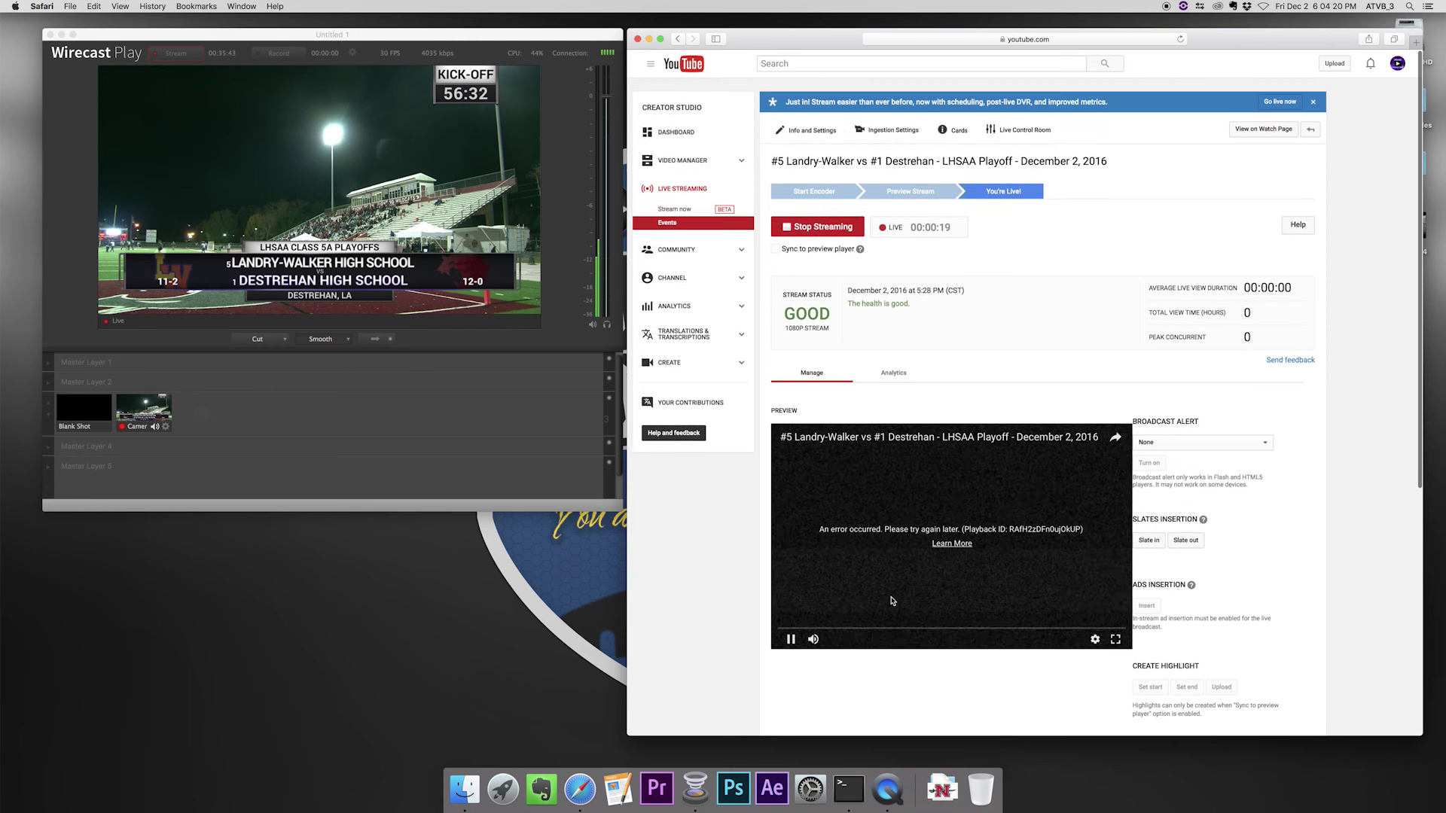
pyautogui.scroll(-1, 973, 419)
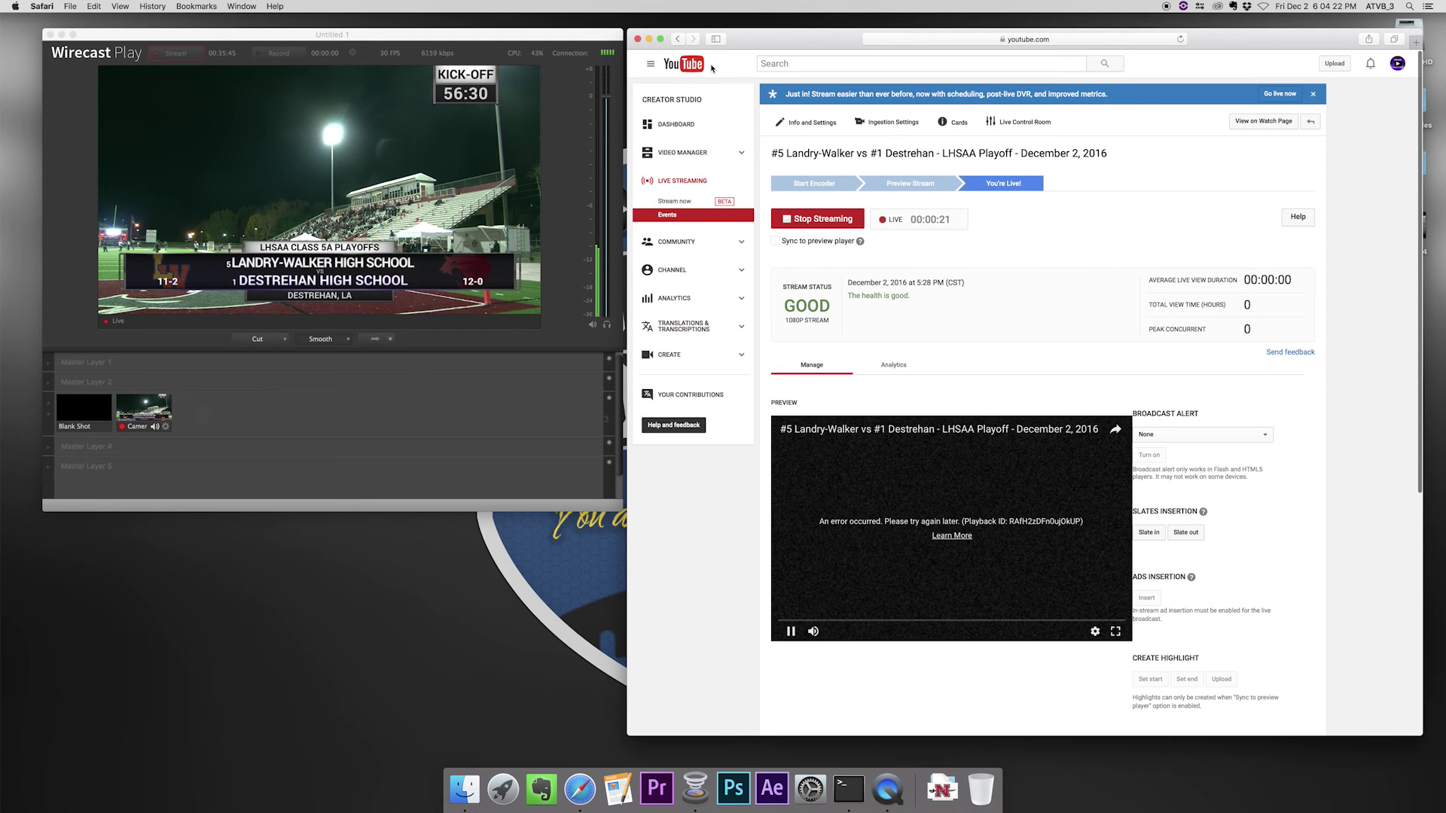
# - Reload the Live Control Room and play the stream's Public View
pyautogui.click(1181, 39)
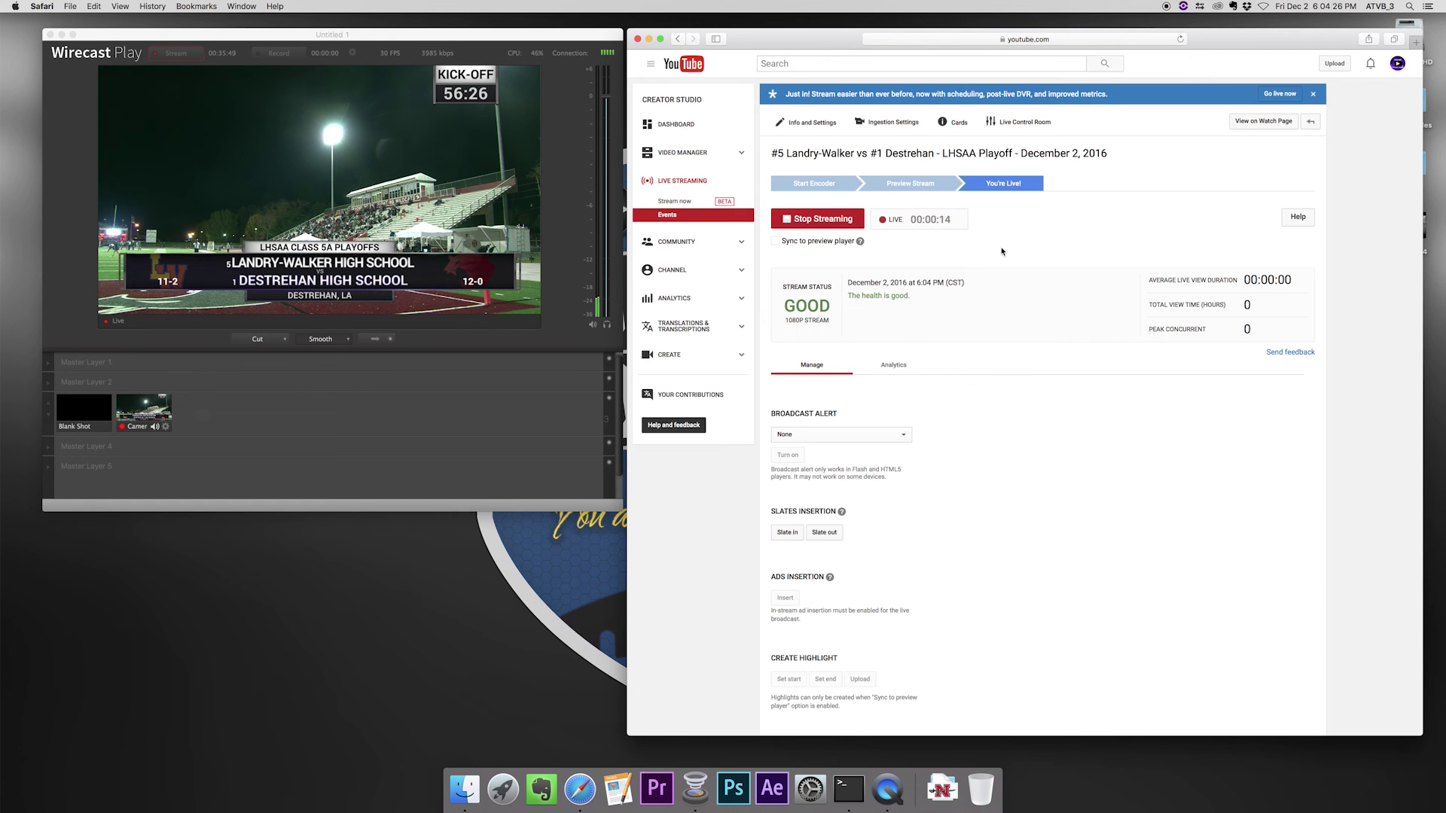
pyautogui.scroll(-3, 1001, 252)
pyautogui.scroll(-8, 999, 252)
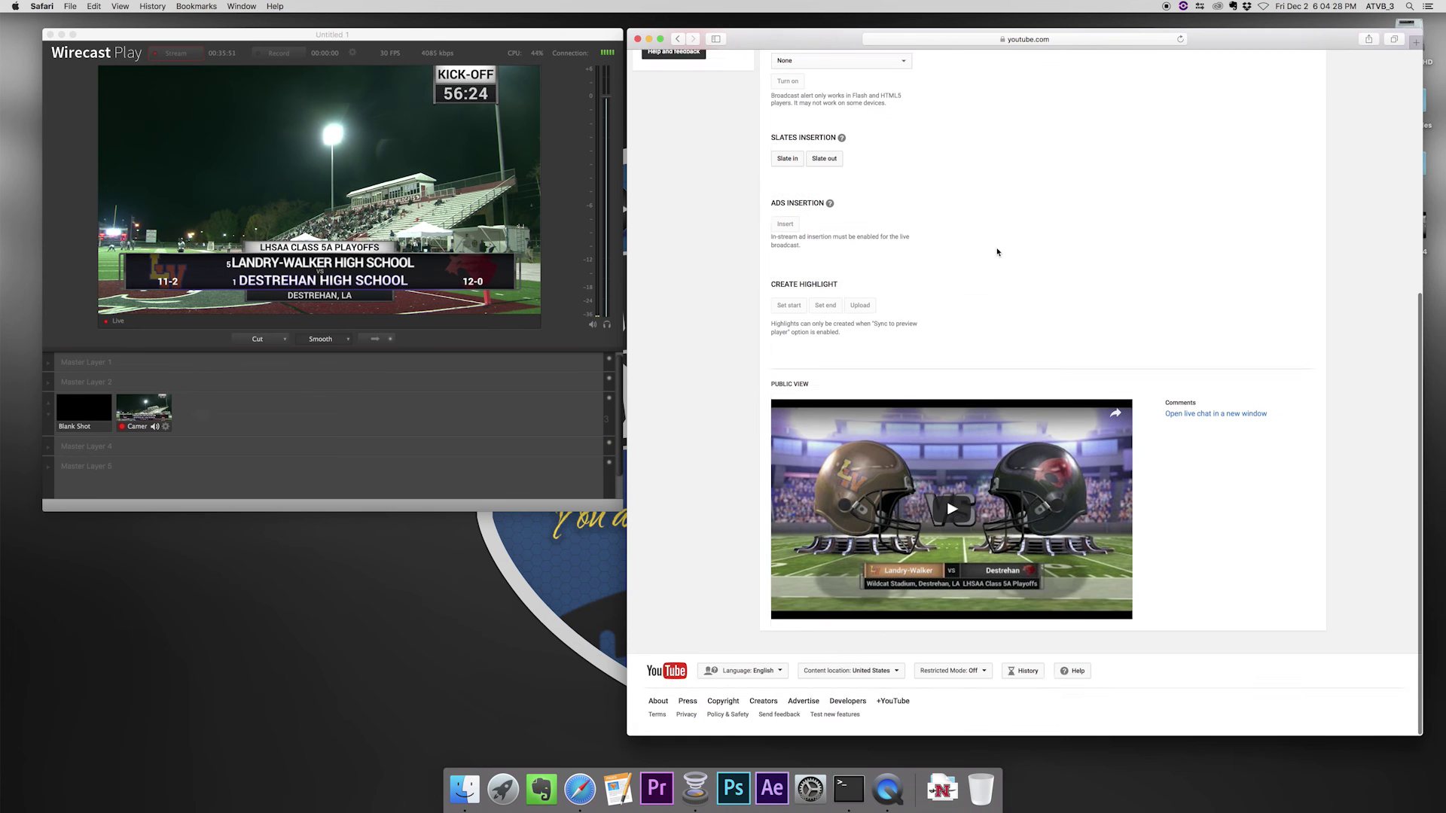
pyautogui.scroll(2, 998, 251)
pyautogui.scroll(5, 998, 251)
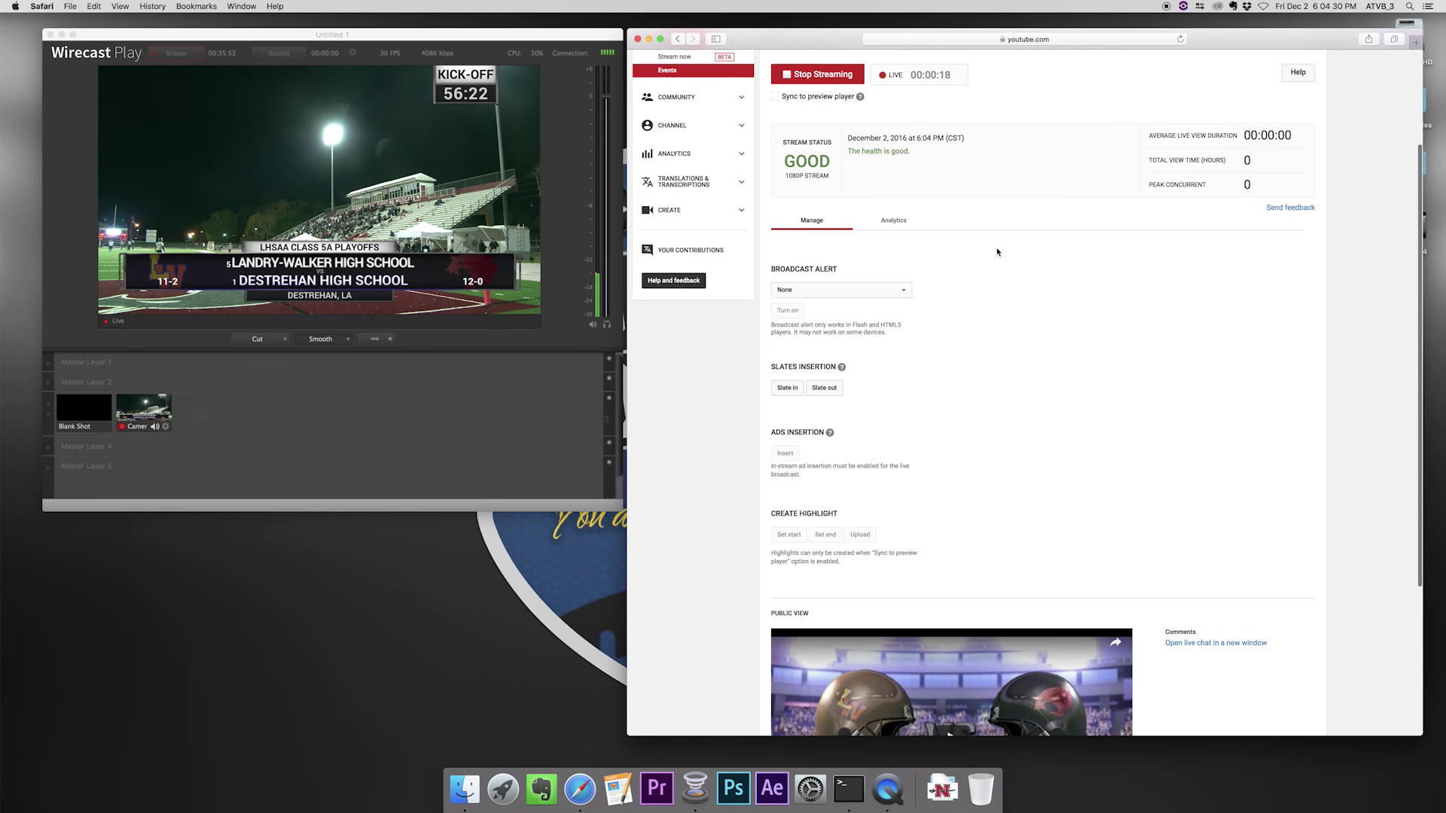
pyautogui.scroll(4, 998, 251)
pyautogui.scroll(-10, 997, 251)
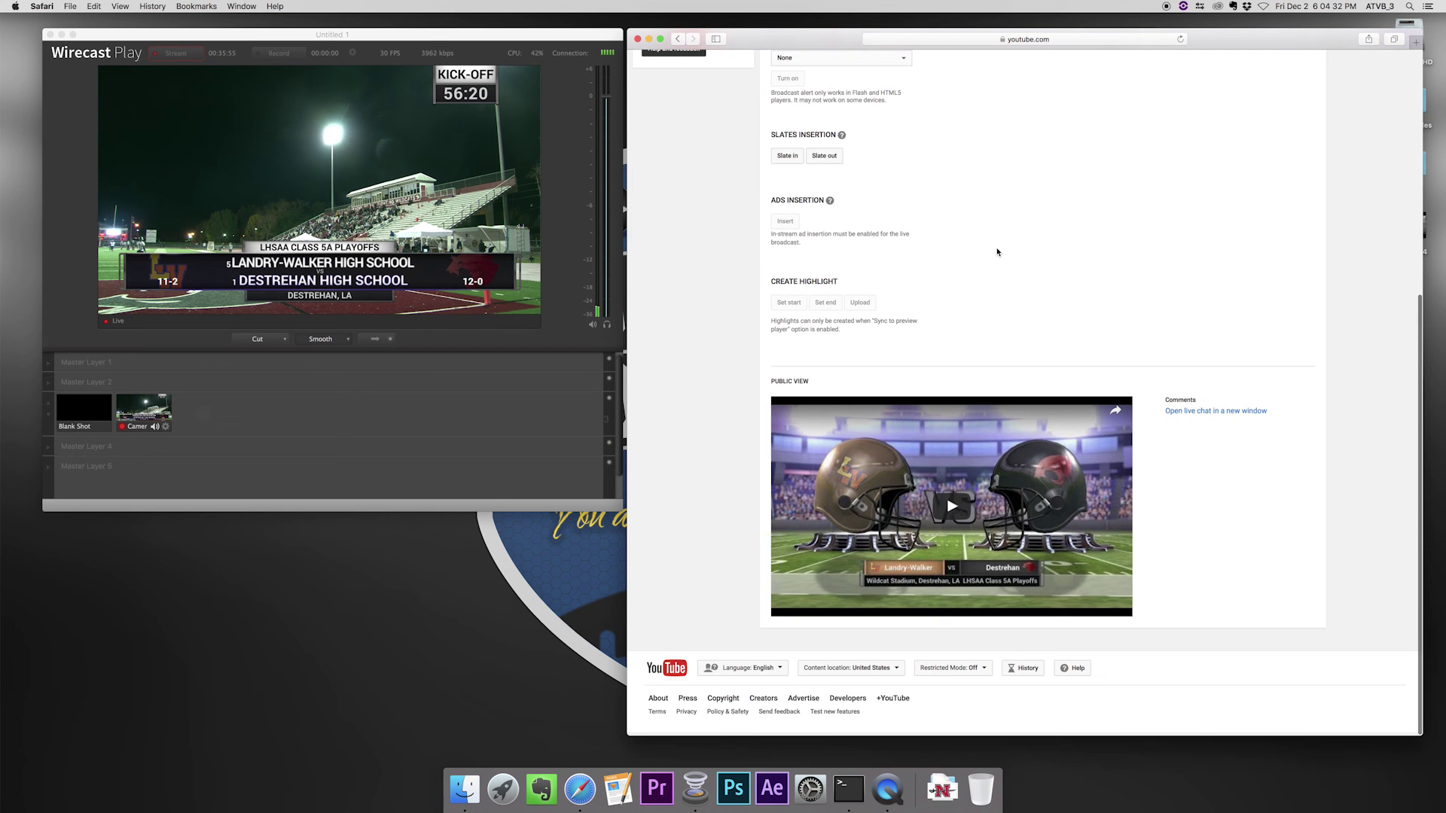
pyautogui.click(950, 510)
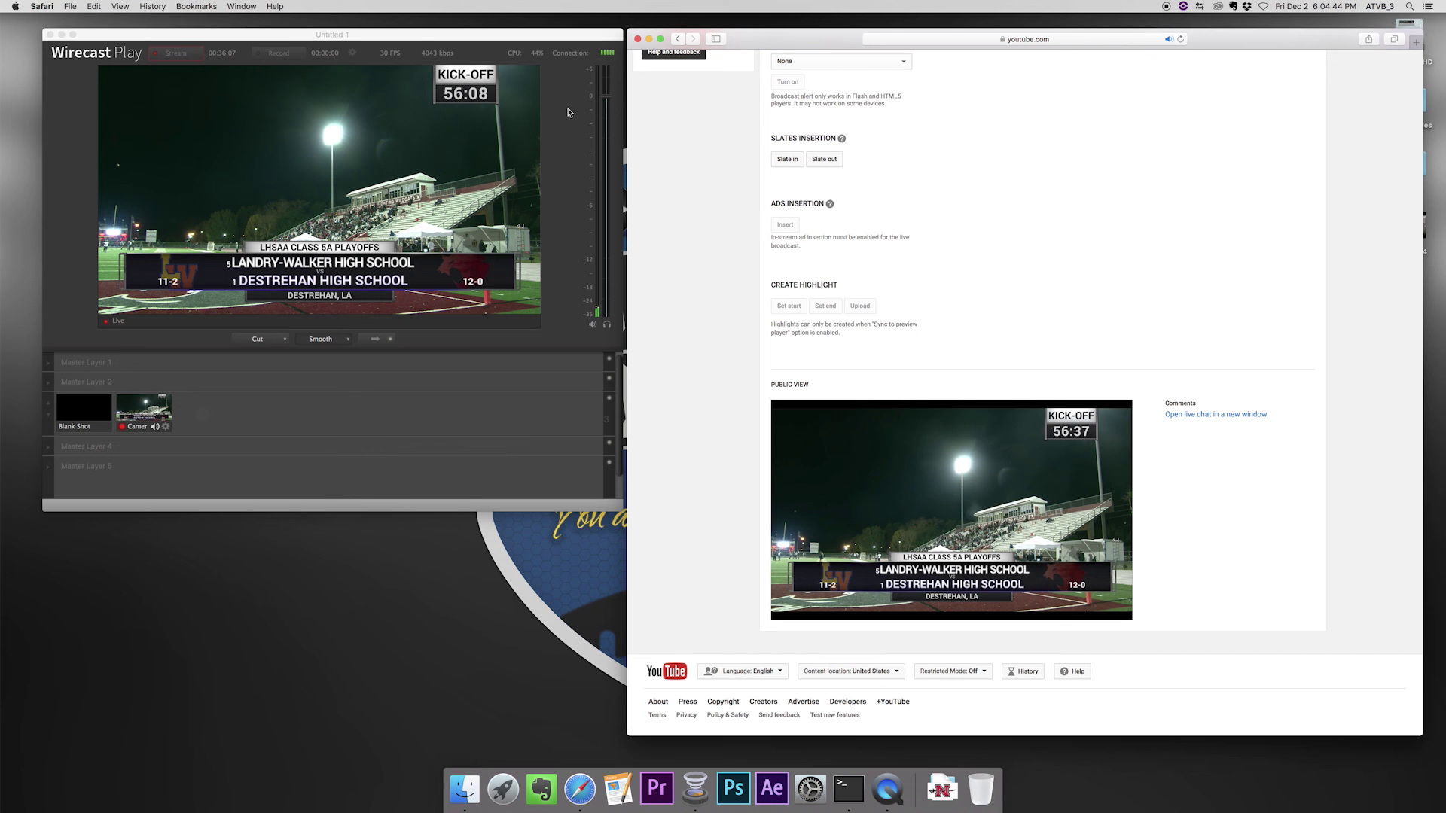
# - Check Wirecast Play, then pause the Public View player and return to the page top
pyautogui.click(472, 81)
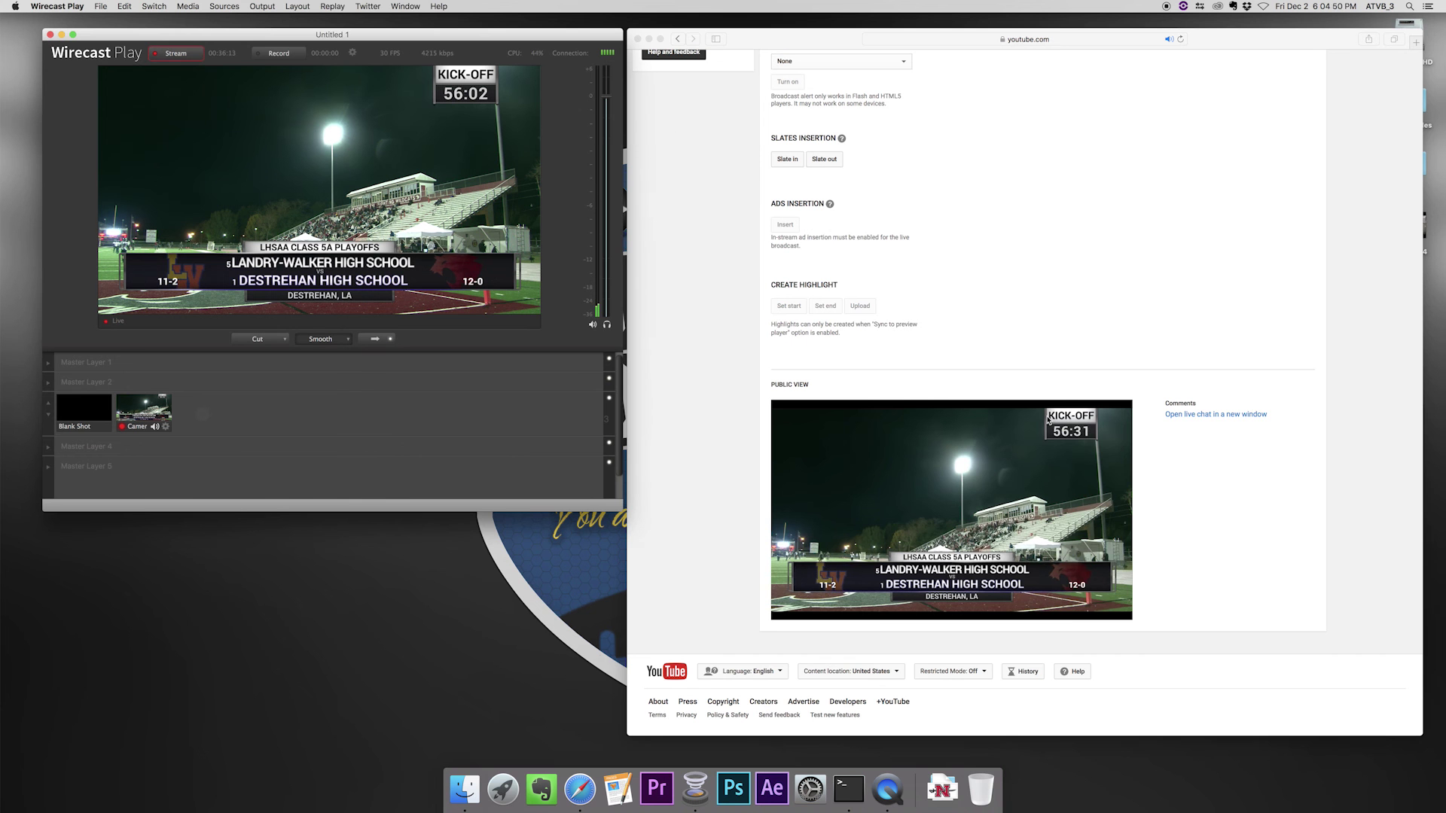
pyautogui.scroll(2, 865, 350)
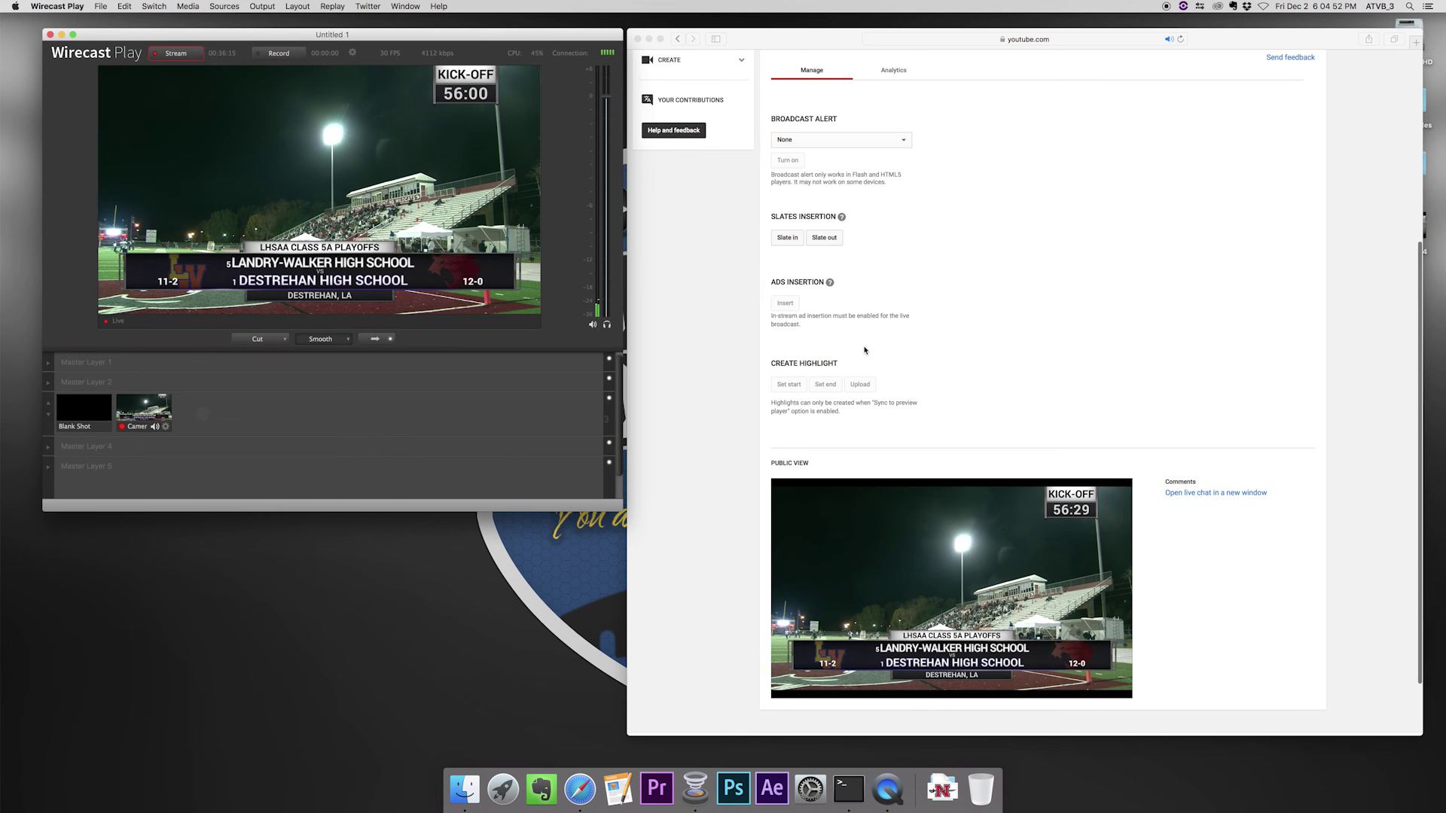
pyautogui.scroll(-2, 816, 604)
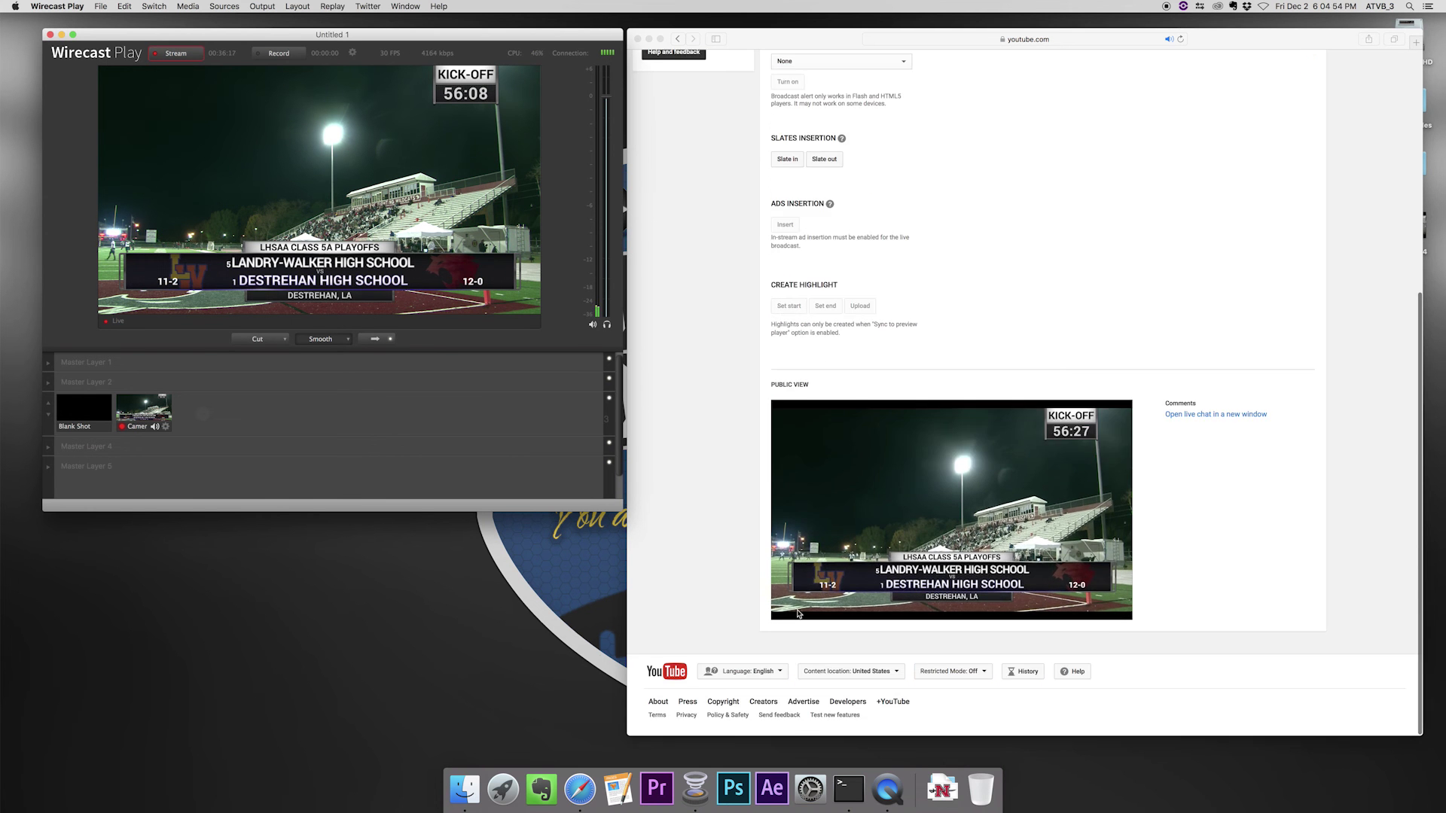
pyautogui.click(792, 611)
pyautogui.click(791, 609)
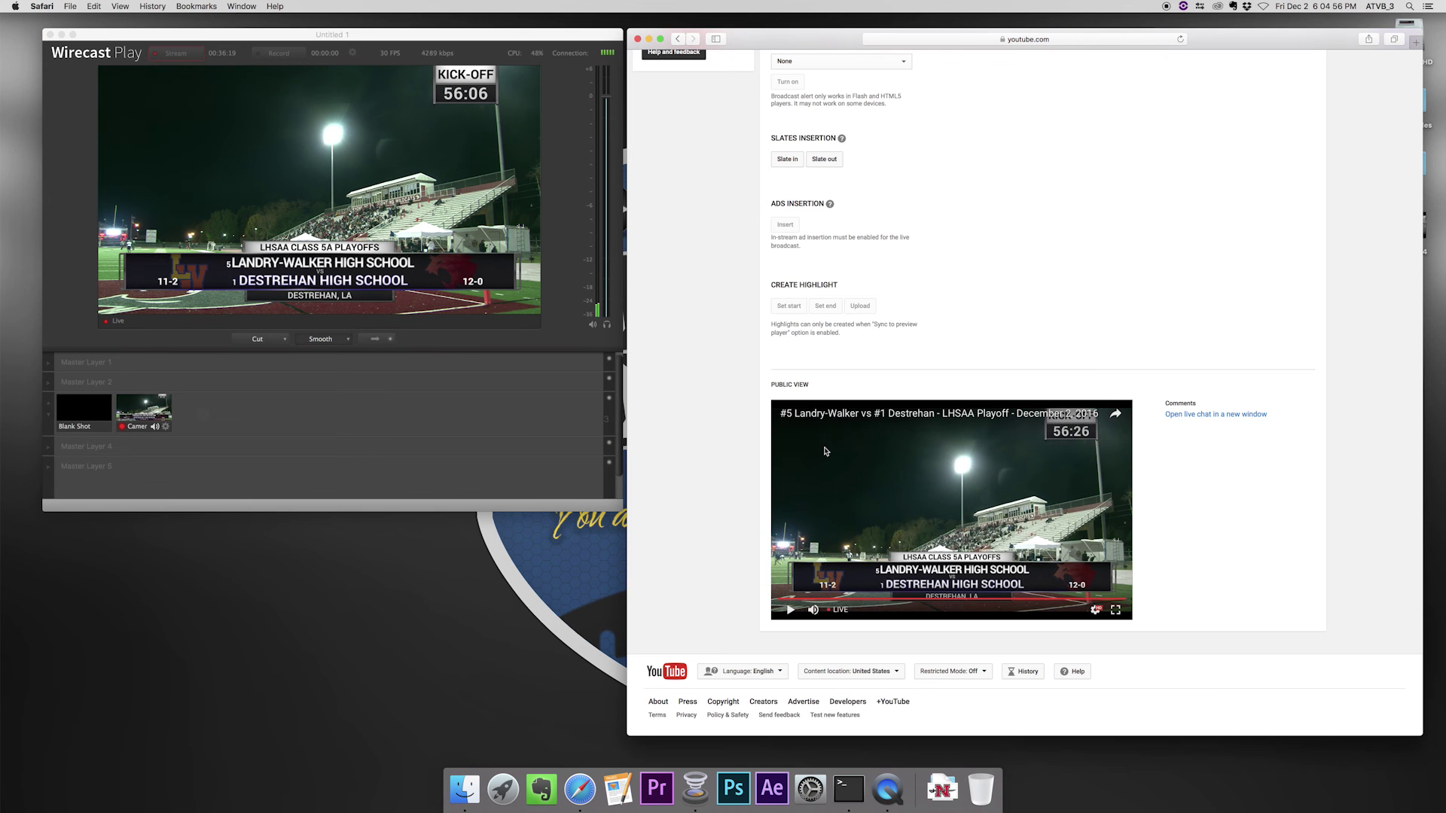
pyautogui.scroll(5, 918, 261)
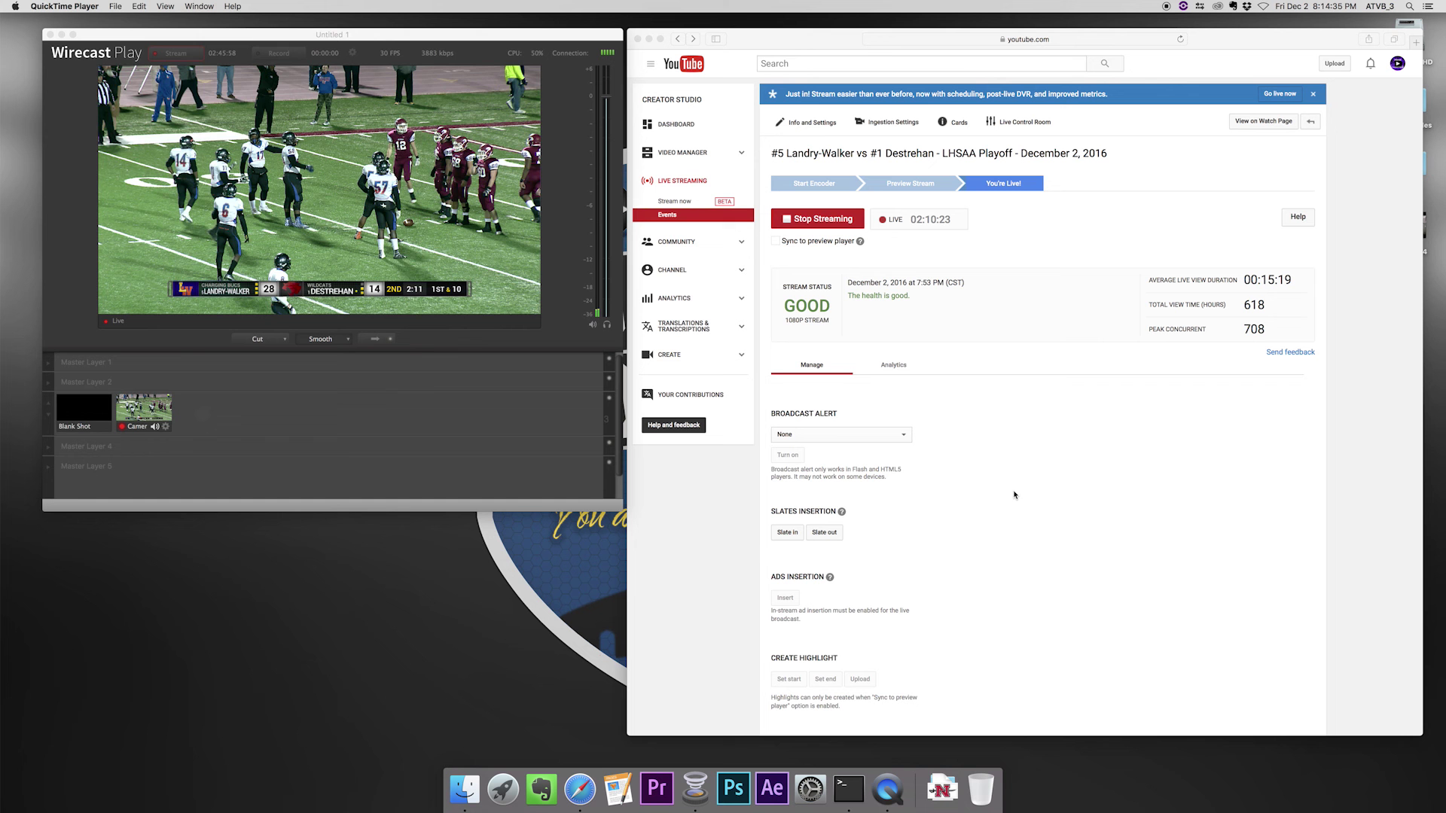
# - Switch the YouTube Live Control Room to the live stream's Analytics view
pyautogui.click(1280, 333)
pyautogui.click(895, 366)
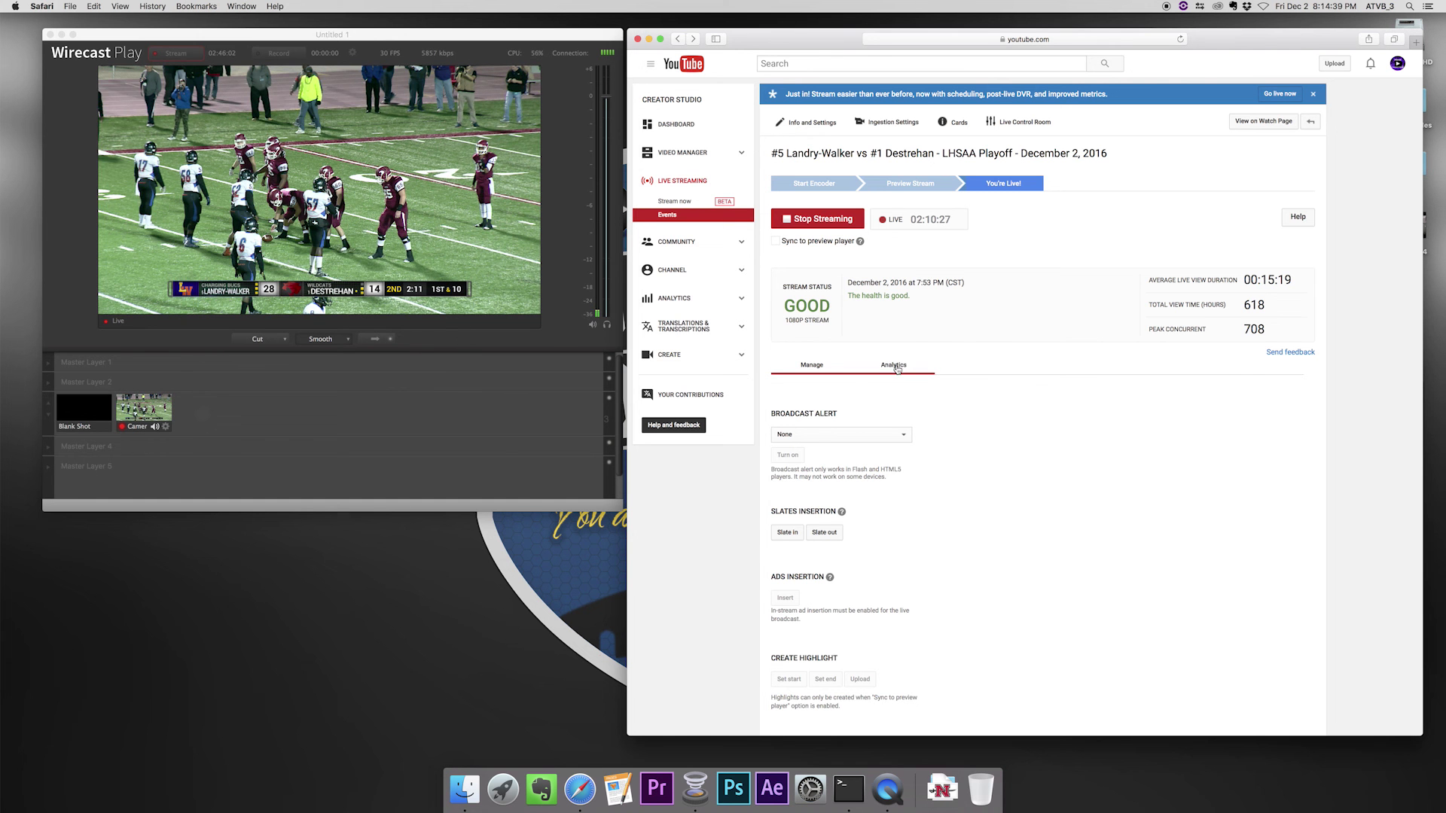
pyautogui.scroll(-3, 975, 470)
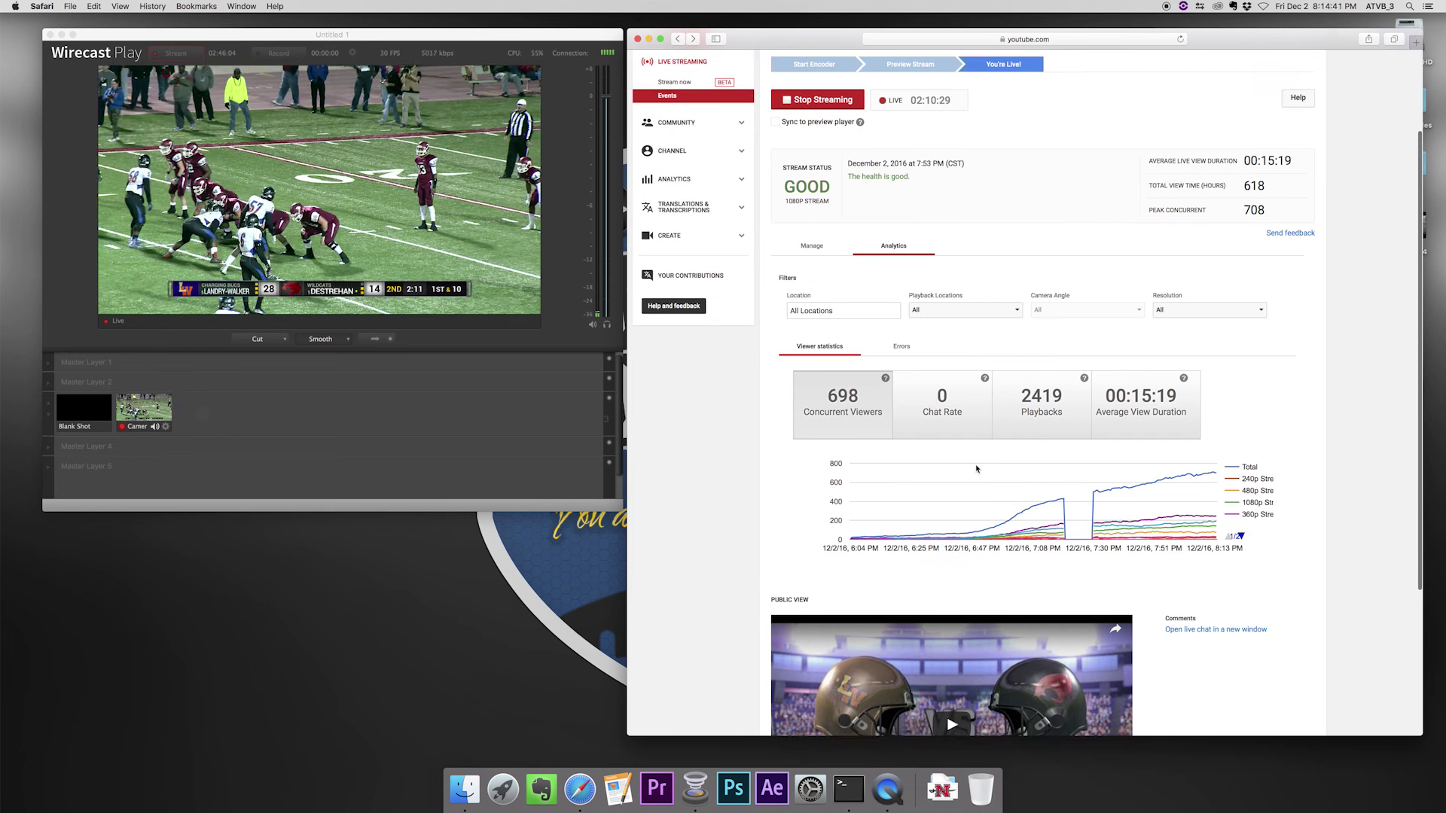
pyautogui.scroll(-1, 975, 469)
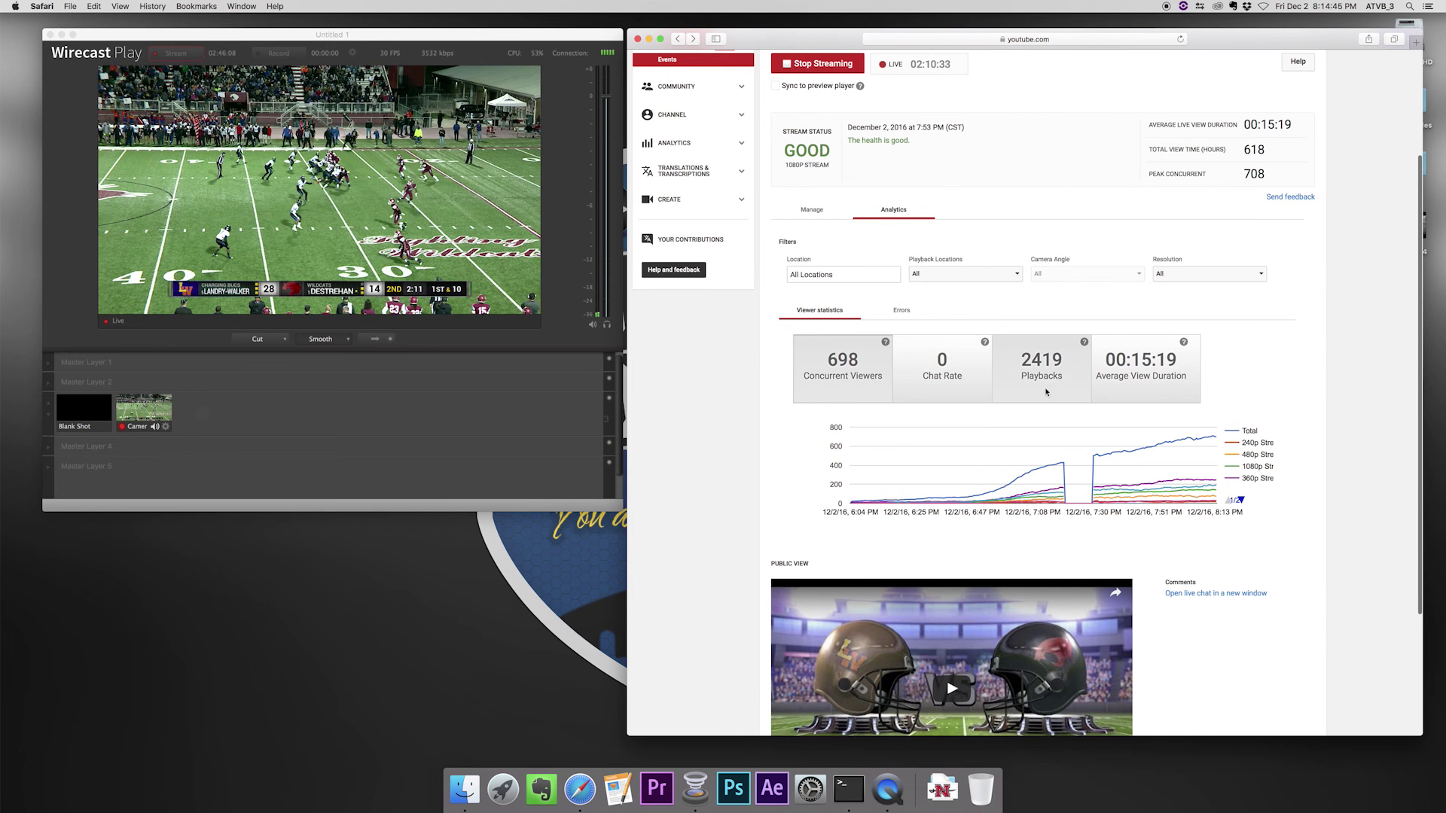
pyautogui.moveTo(1200, 448)
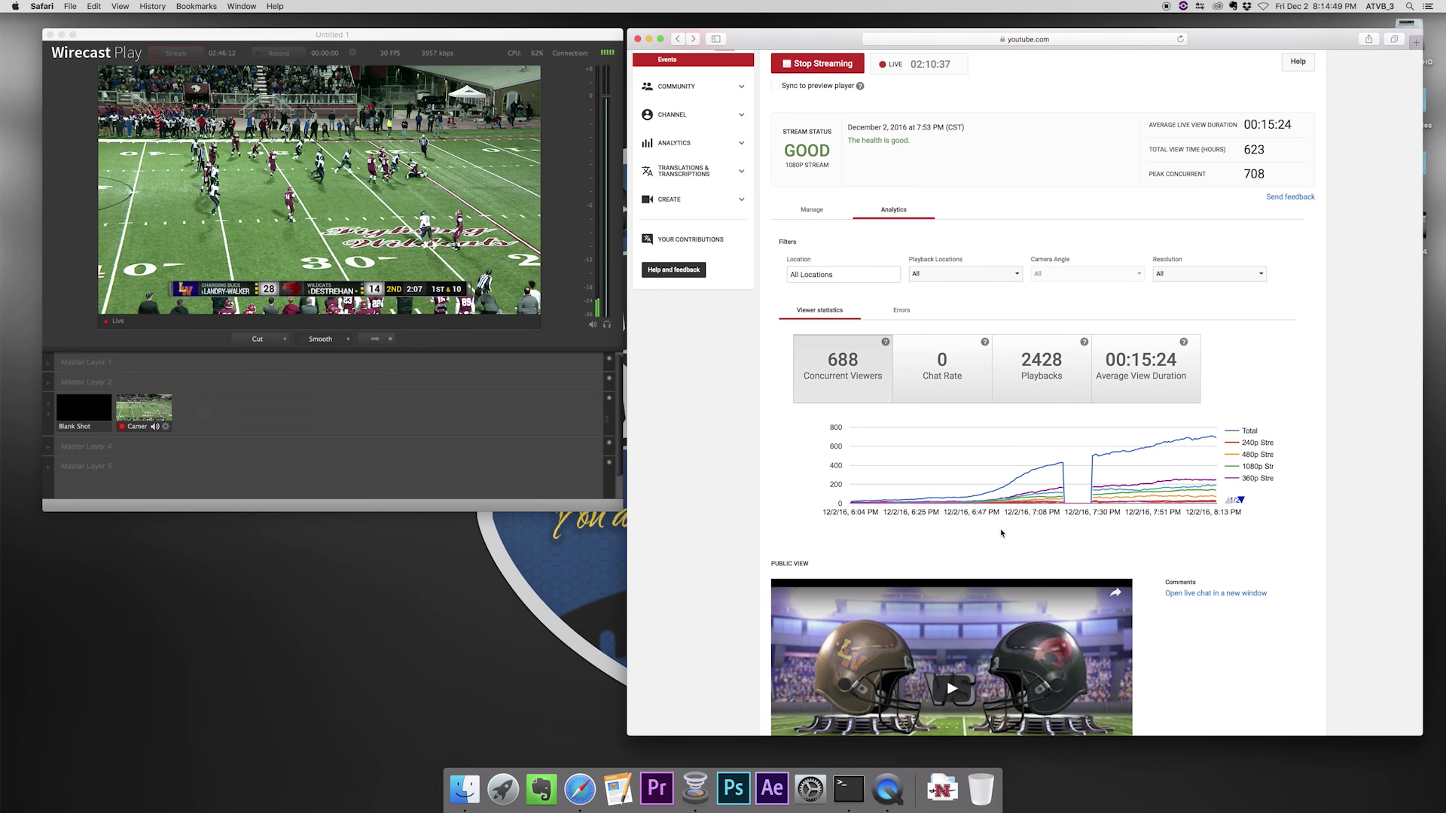
# - Inspect the viewer chart: 680 concurrent viewers, 2447 playbacks and 635 view hours
pyautogui.scroll(-1, 1310, 508)
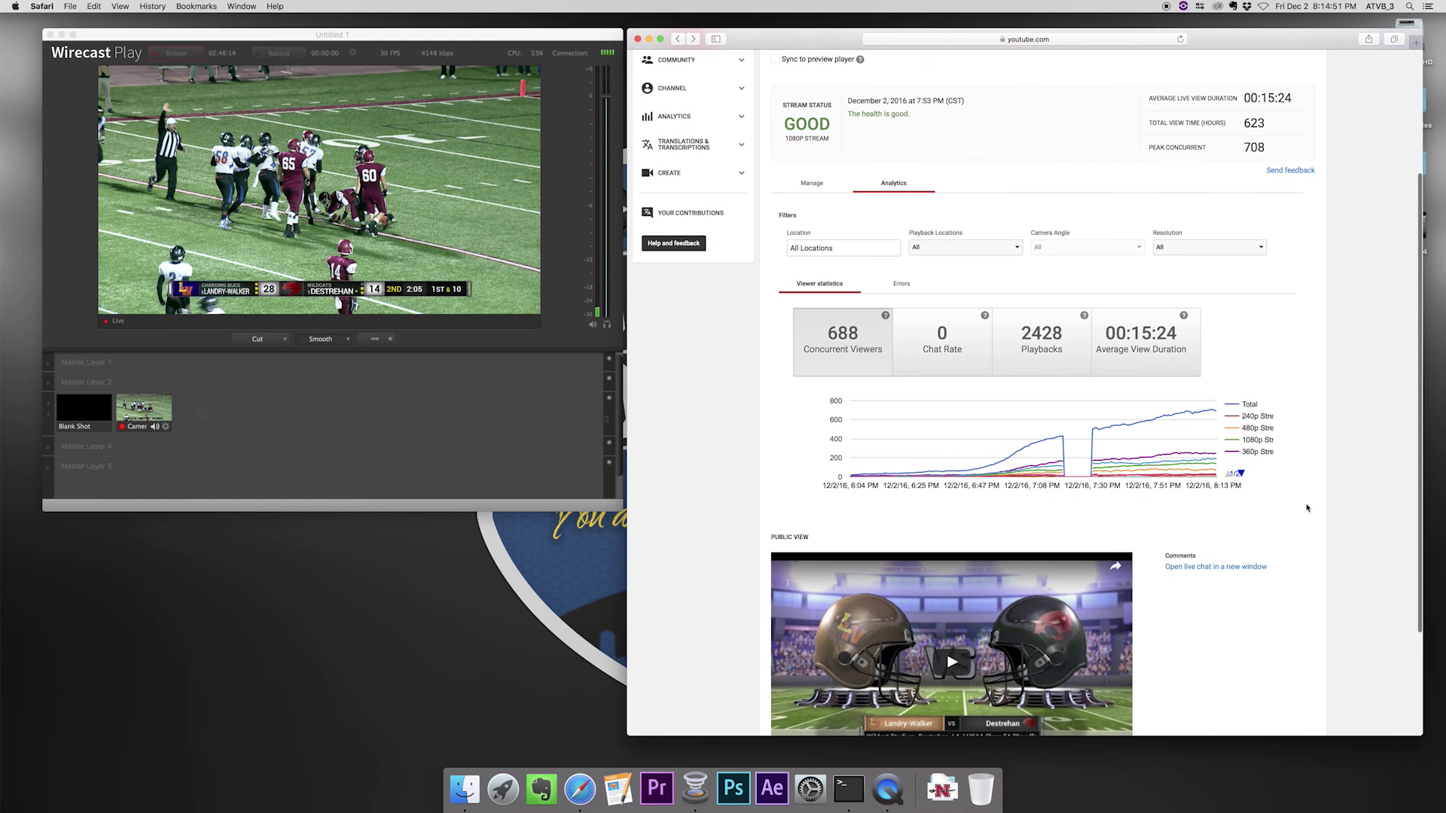
pyautogui.scroll(-1, 1307, 509)
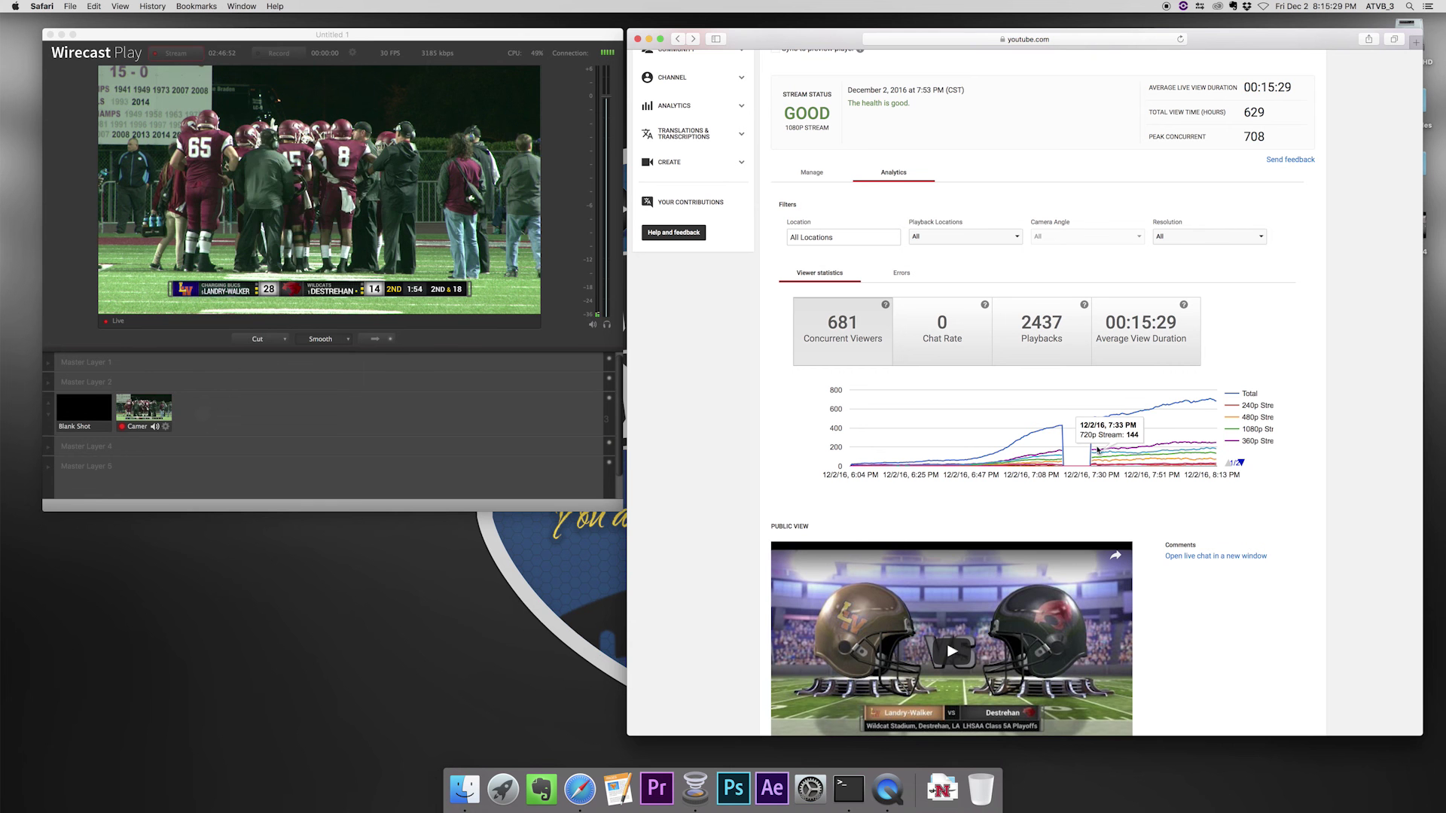
pyautogui.scroll(-1, 1073, 439)
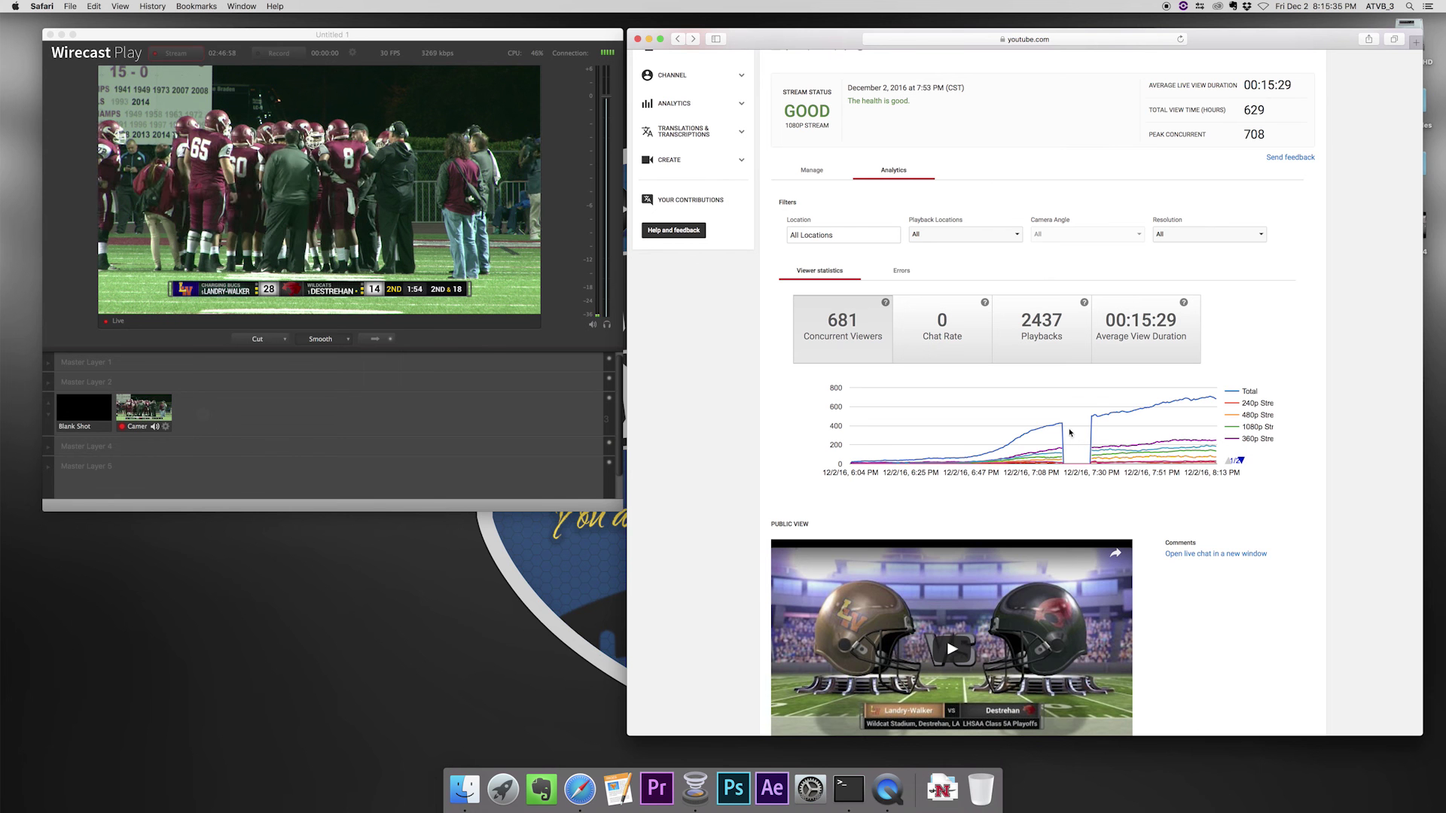
pyautogui.moveTo(1092, 418)
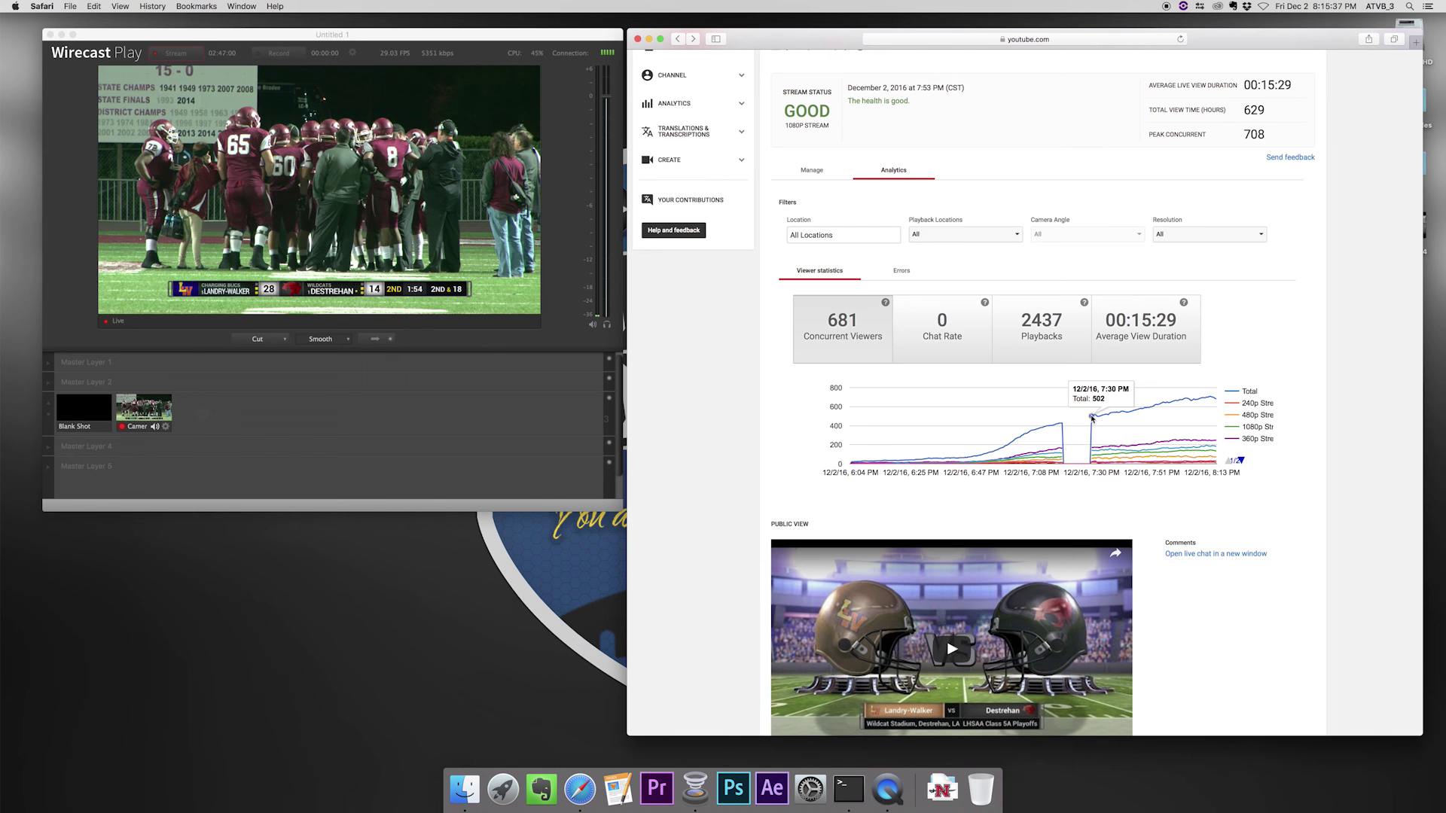
pyautogui.moveTo(1180, 408)
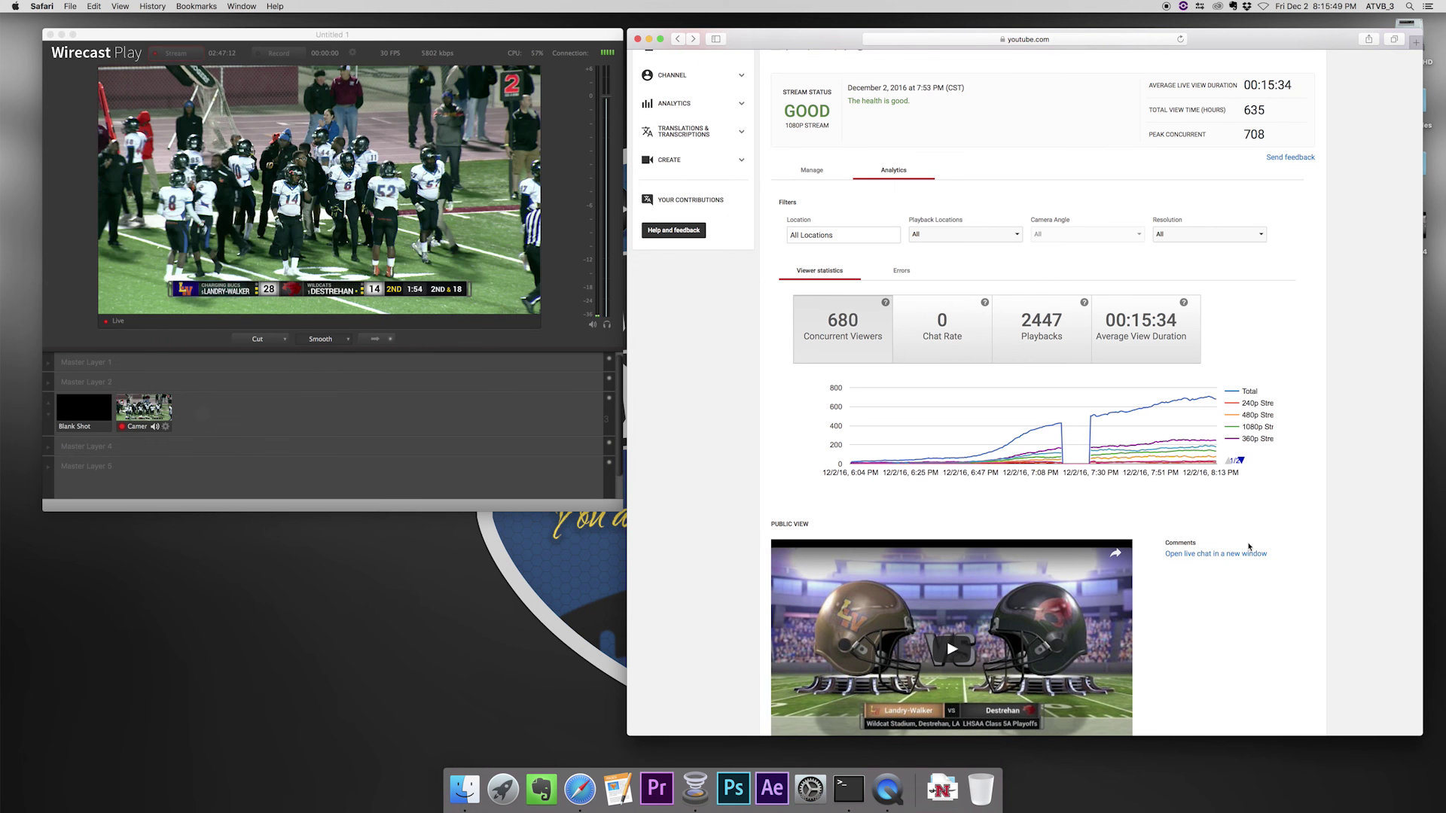
pyautogui.scroll(-4, 1243, 542)
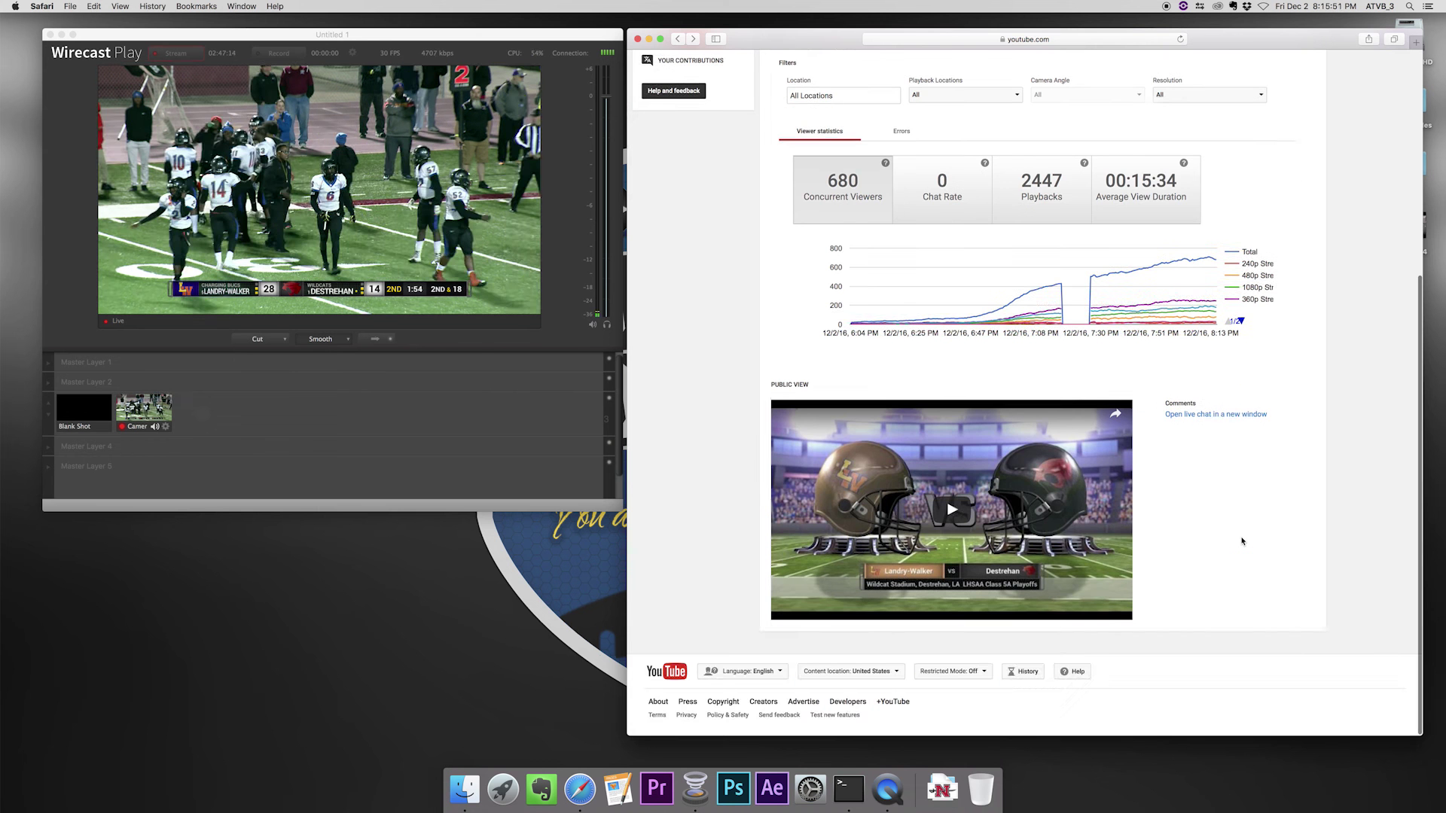
pyautogui.scroll(3, 1243, 540)
pyautogui.scroll(1, 1242, 541)
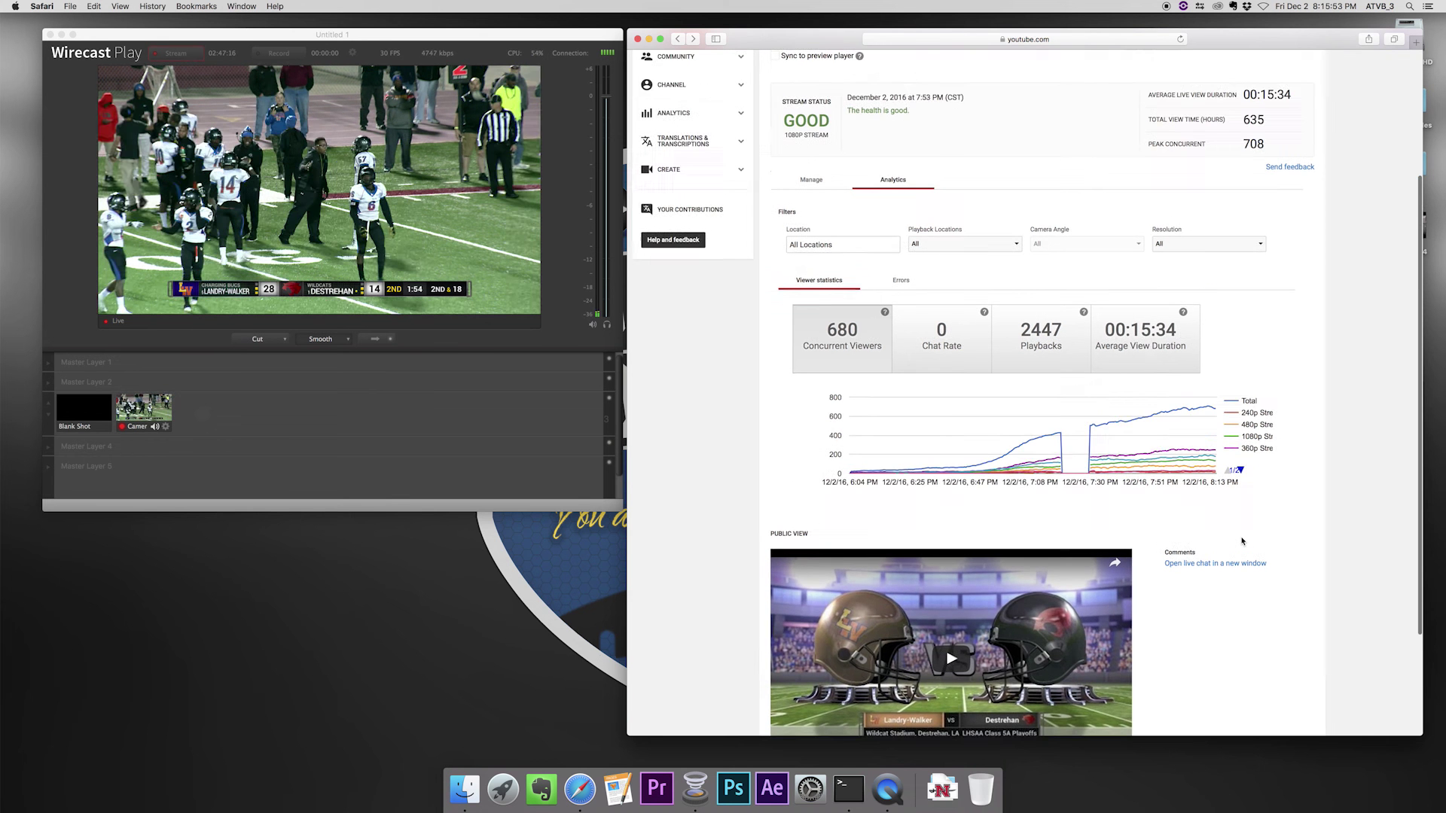
pyautogui.scroll(5, 1242, 541)
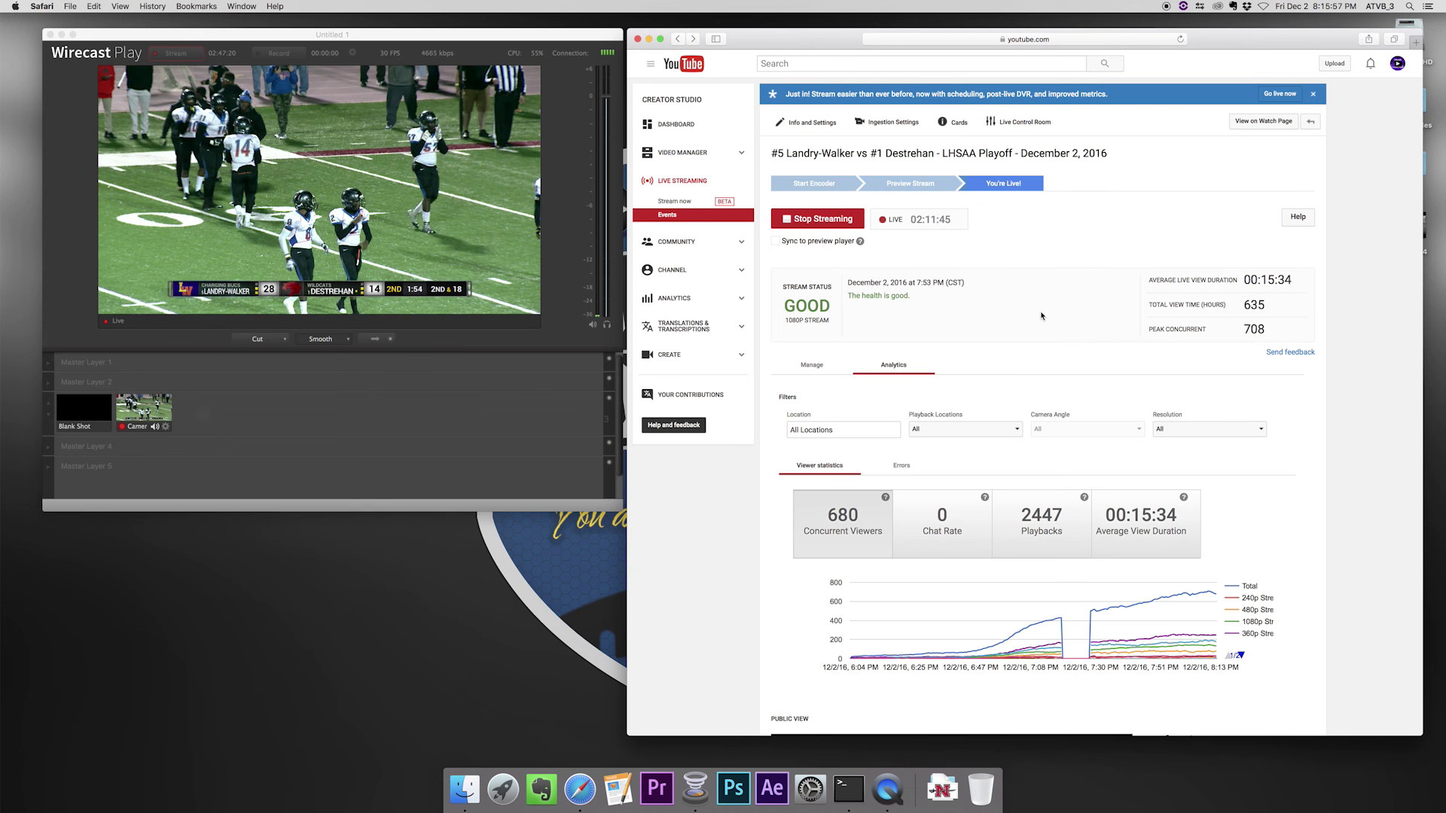
pyautogui.scroll(-1, 1041, 316)
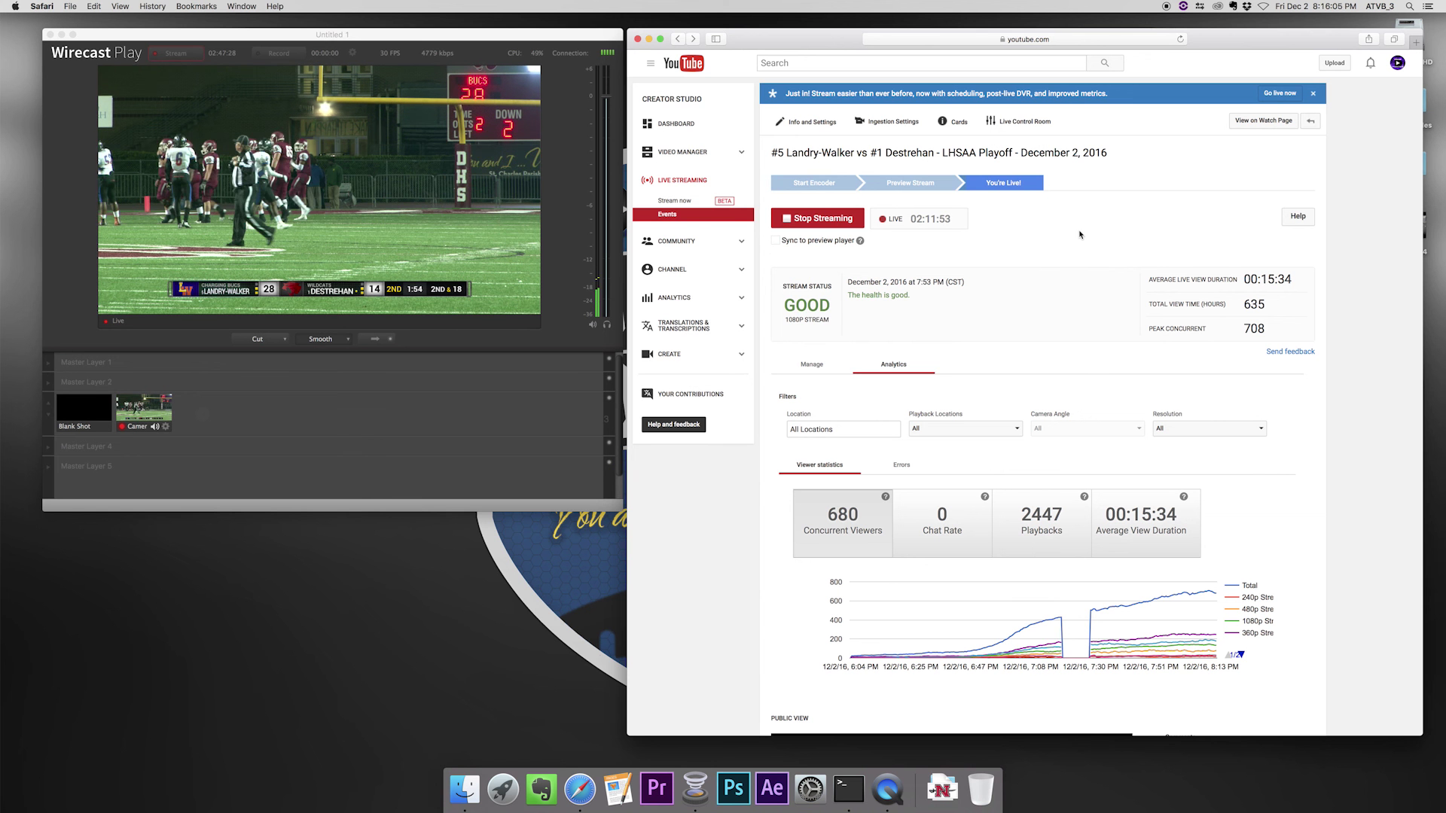
pyautogui.click(365, 392)
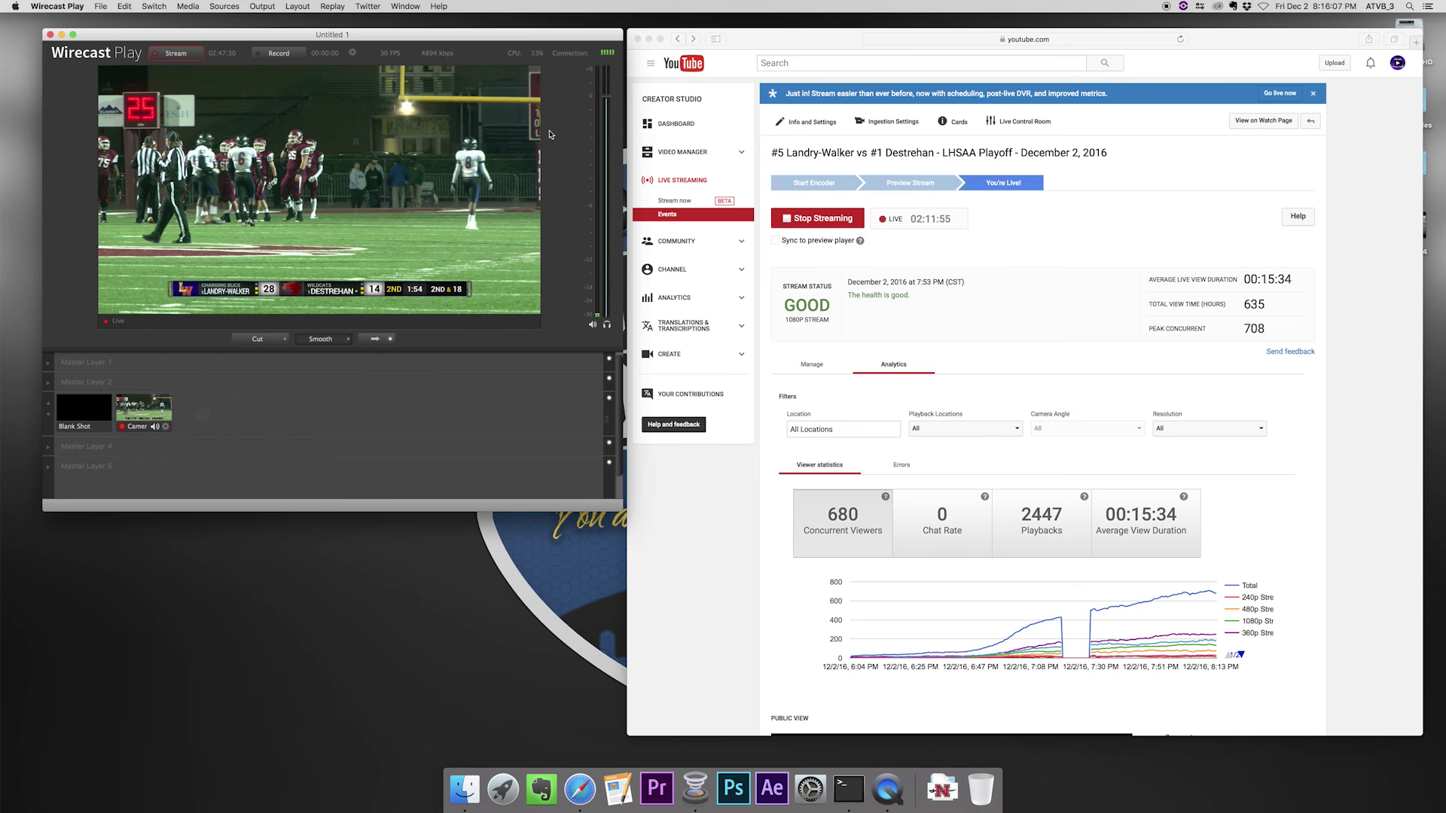
pyautogui.click(533, 53)
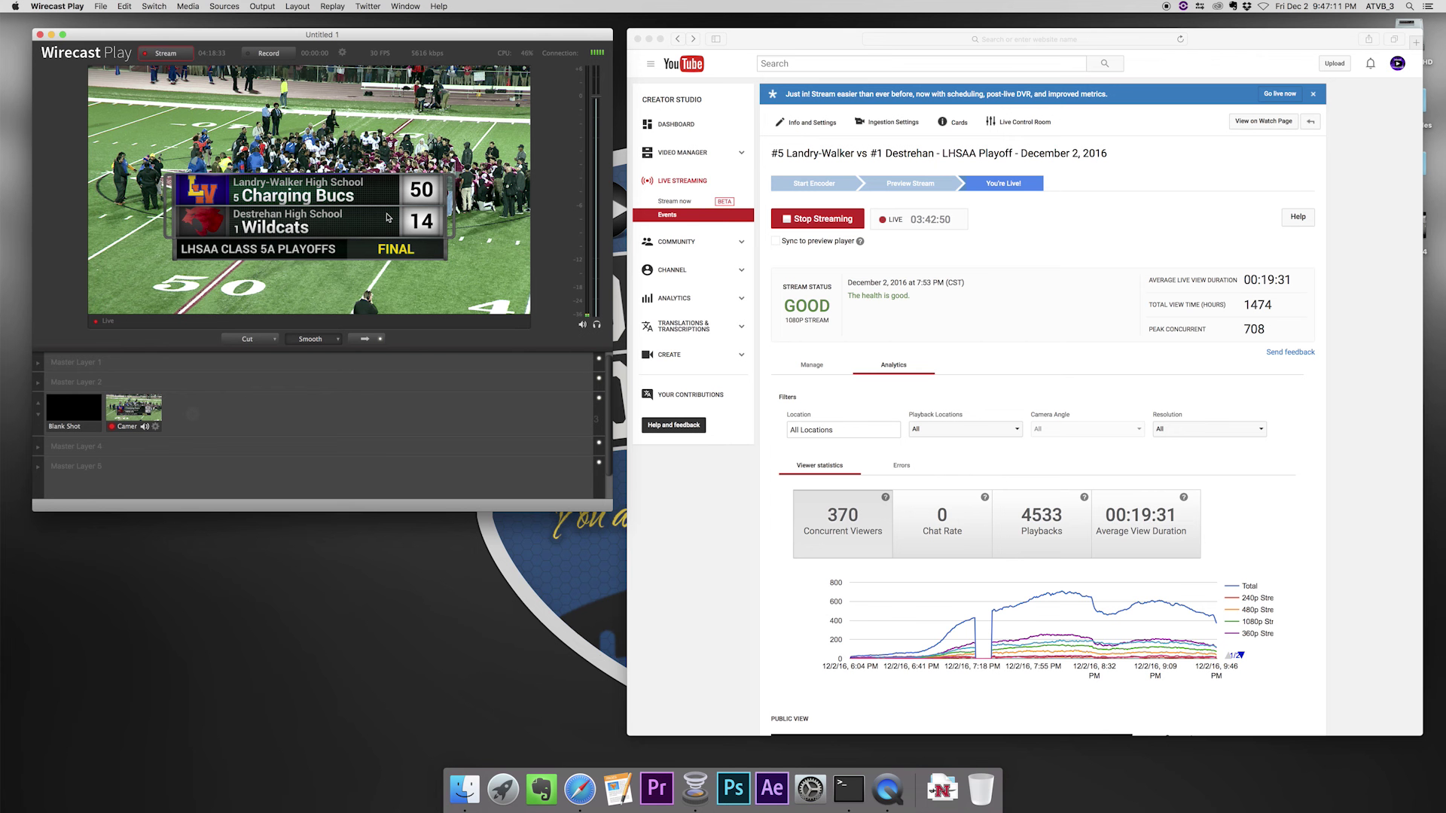
# - Stop streaming and confirm, so the broadcast is marked COMPLETE at 03:43:03
pyautogui.moveTo(167, 434)
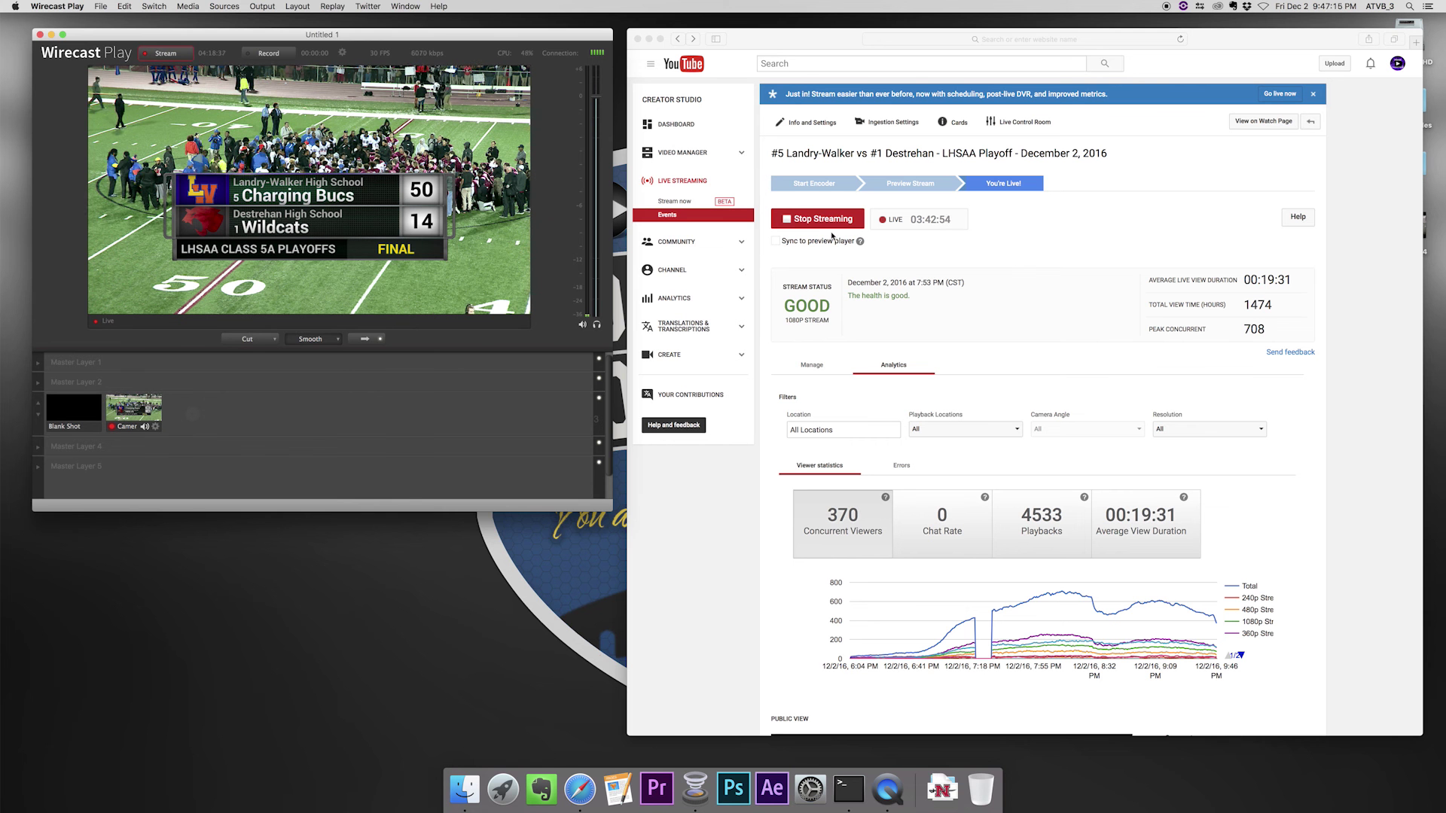
pyautogui.click(1027, 226)
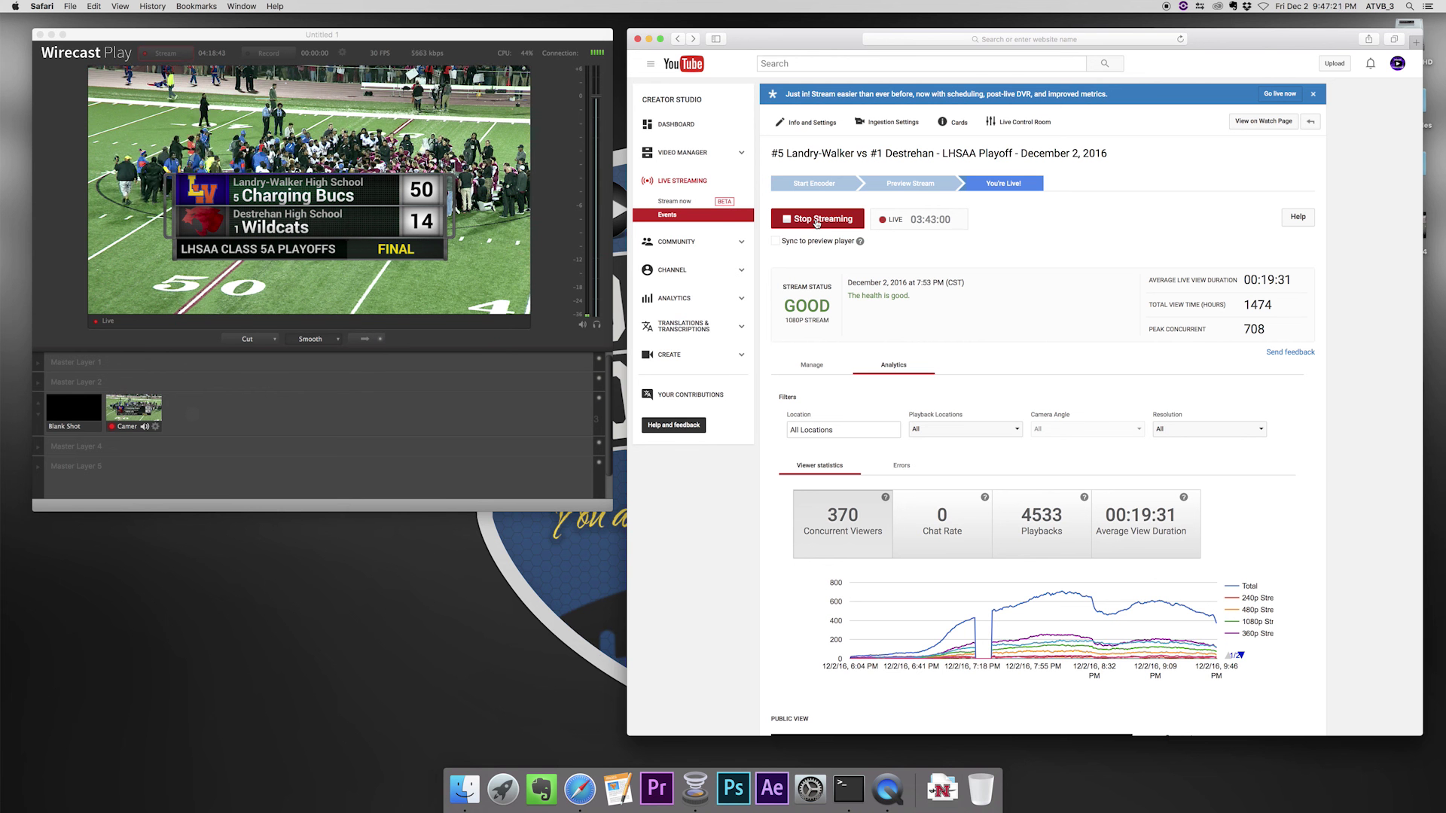
pyautogui.click(817, 221)
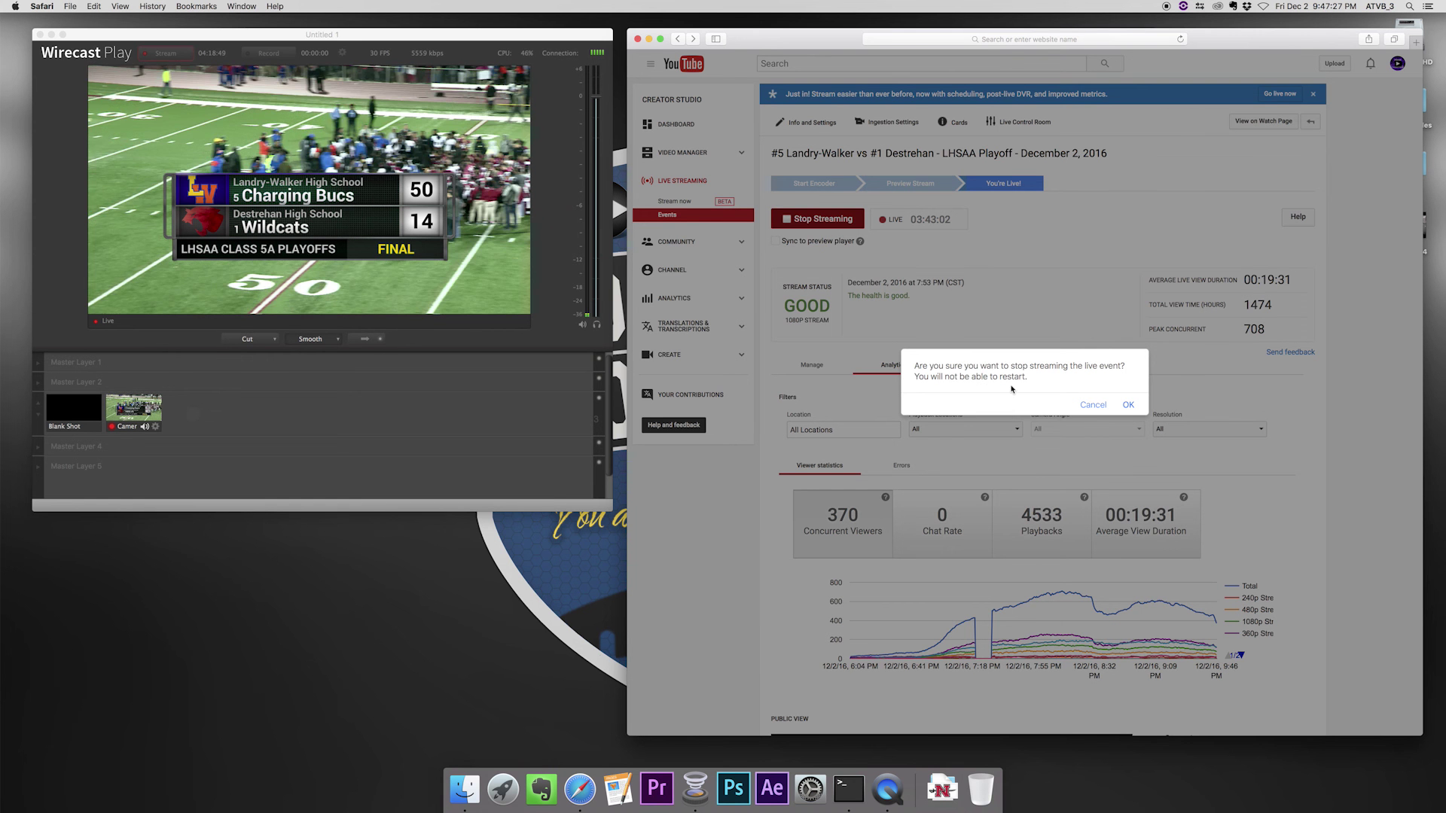
pyautogui.click(1128, 405)
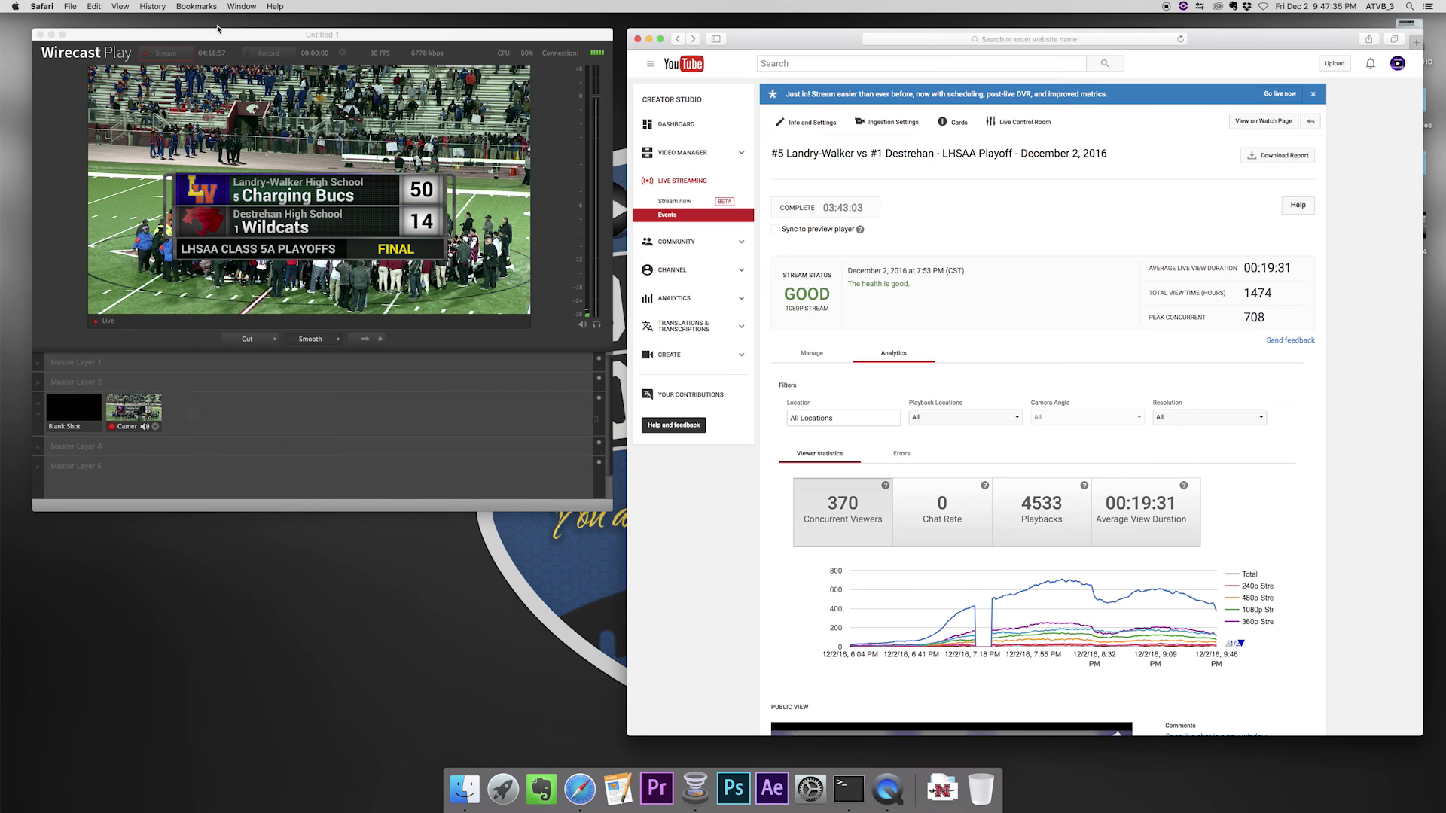
# - Stop the Wirecast stream and quit Wirecast Play without saving the project
pyautogui.click(218, 29)
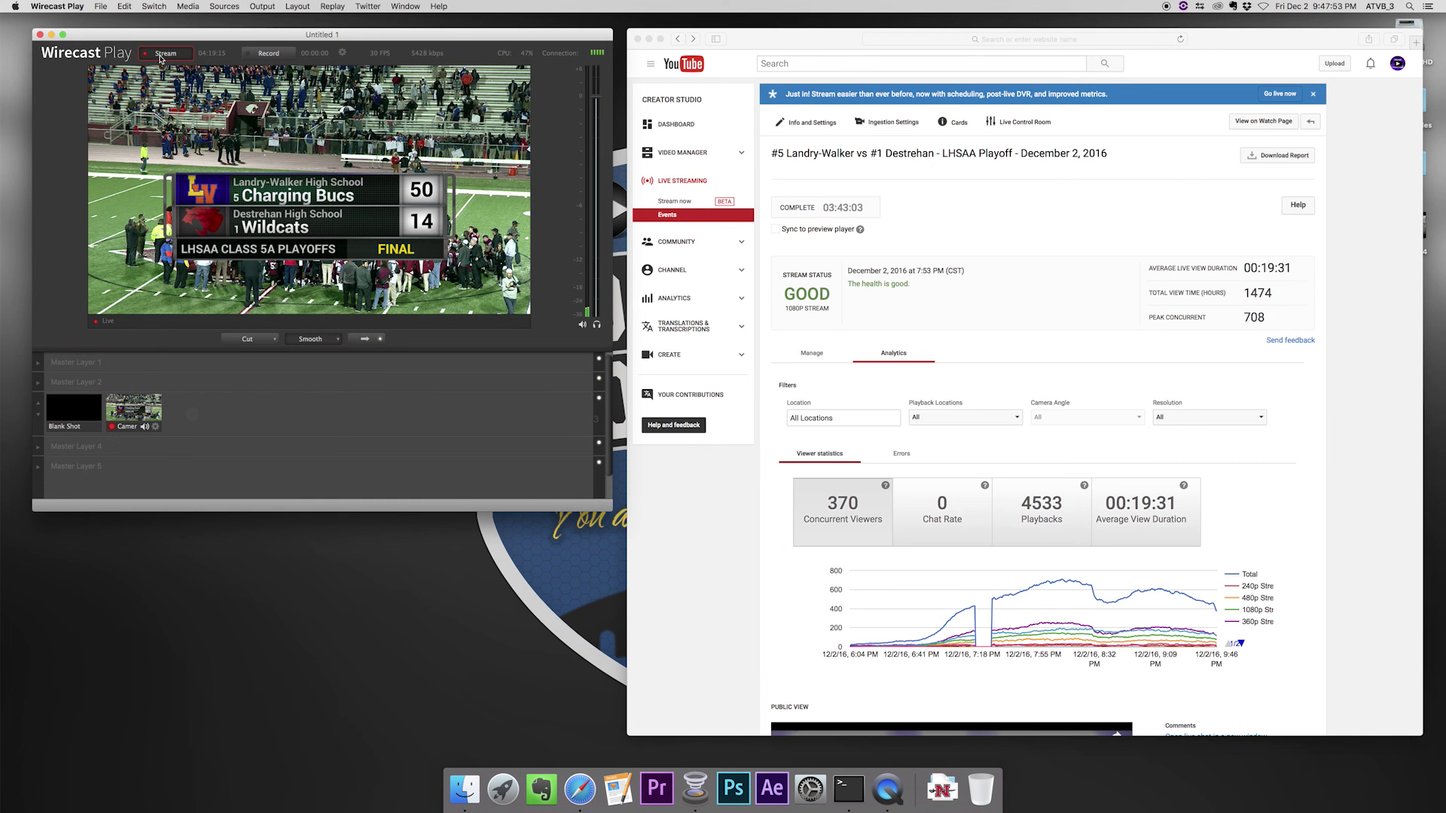
pyautogui.click(159, 55)
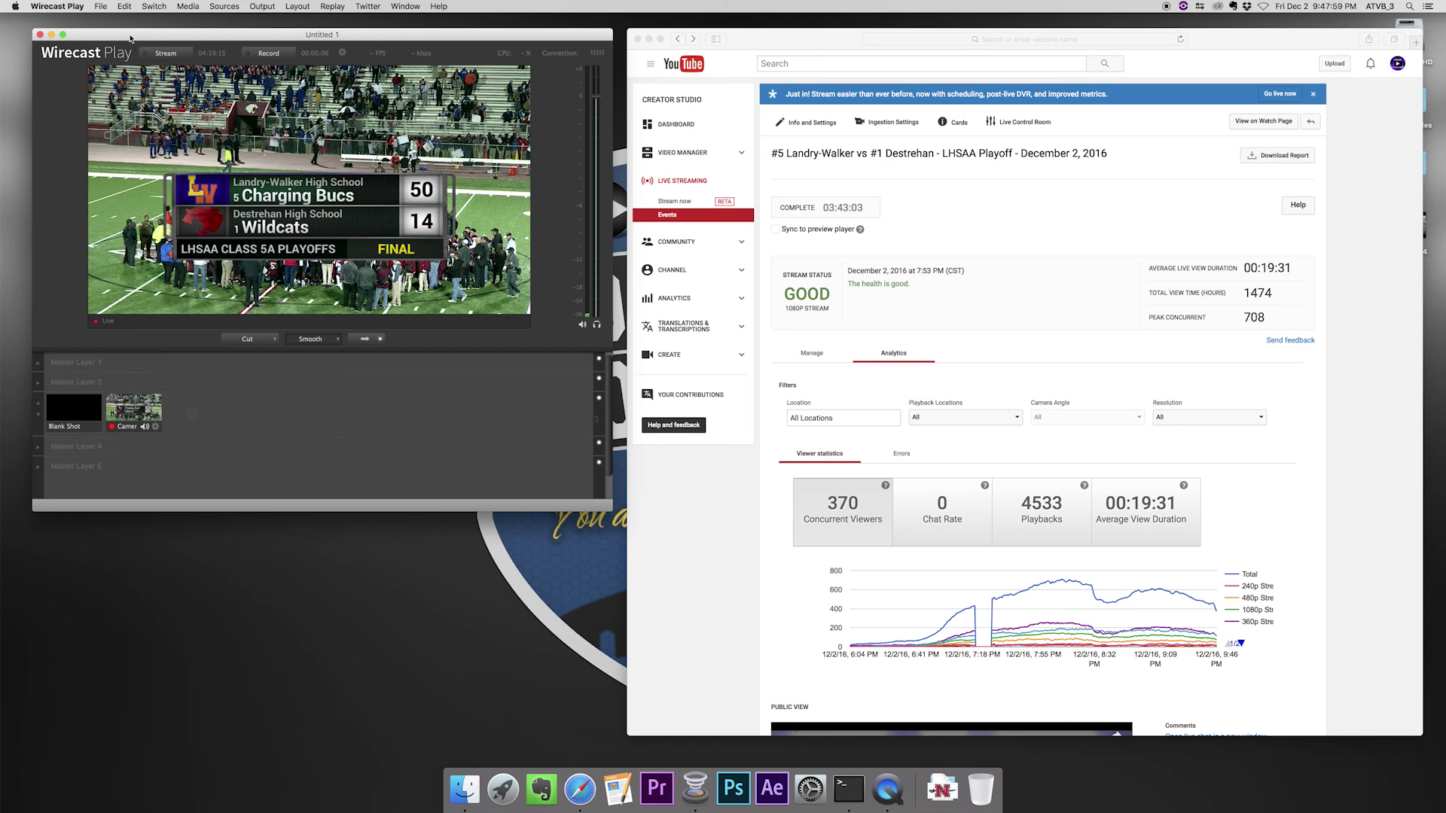
pyautogui.click(70, 5)
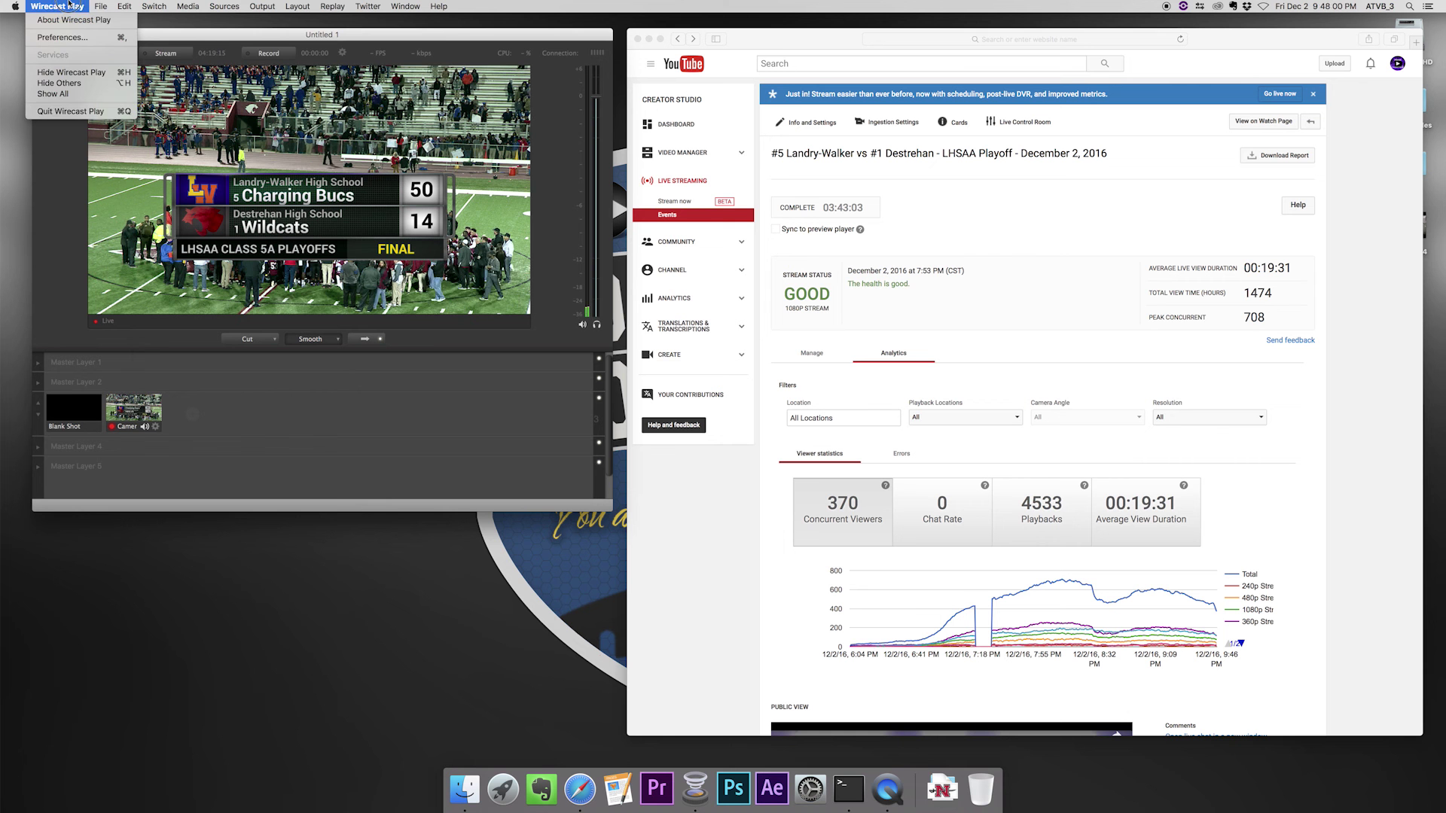
pyautogui.click(93, 111)
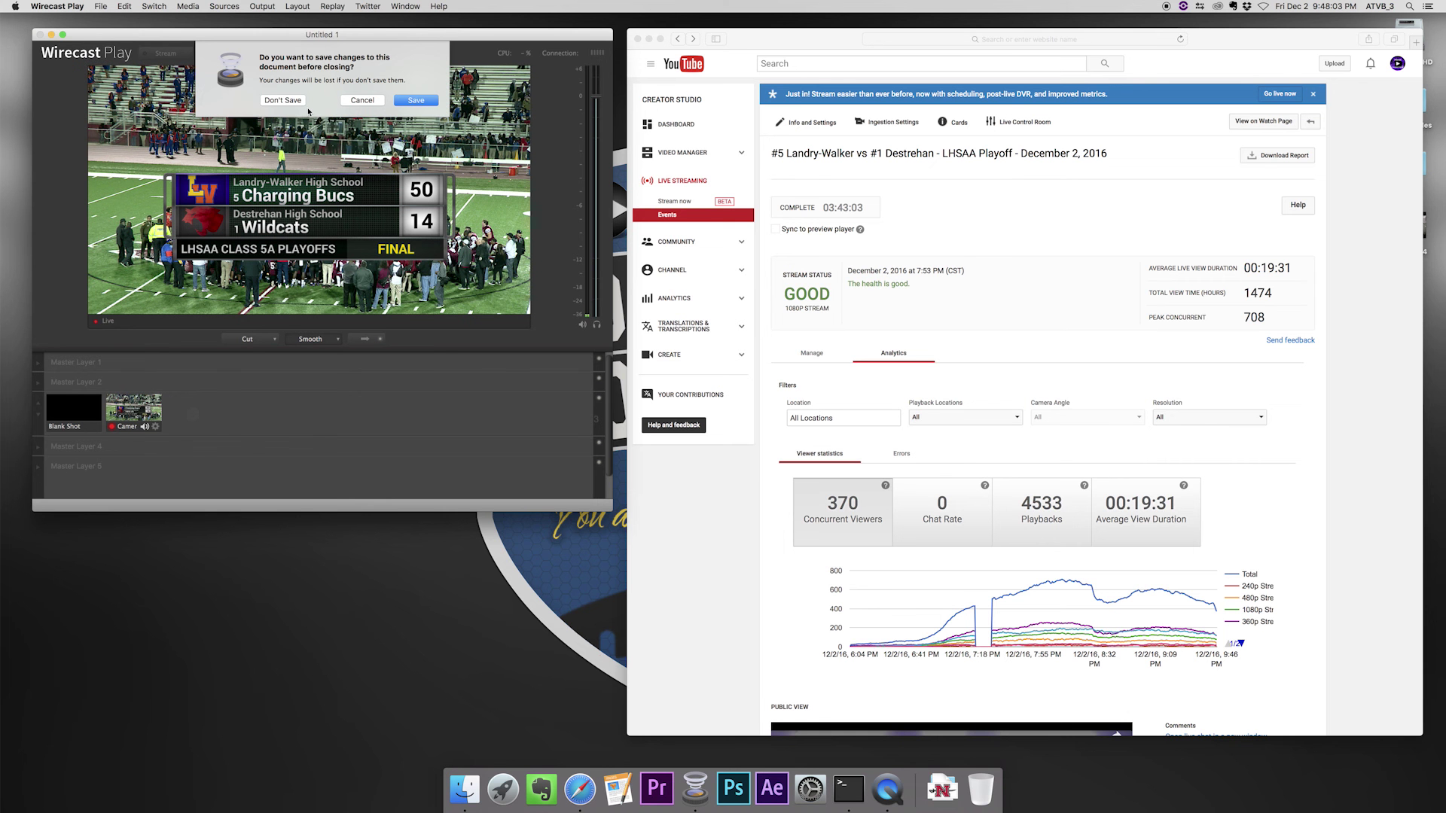
pyautogui.click(284, 100)
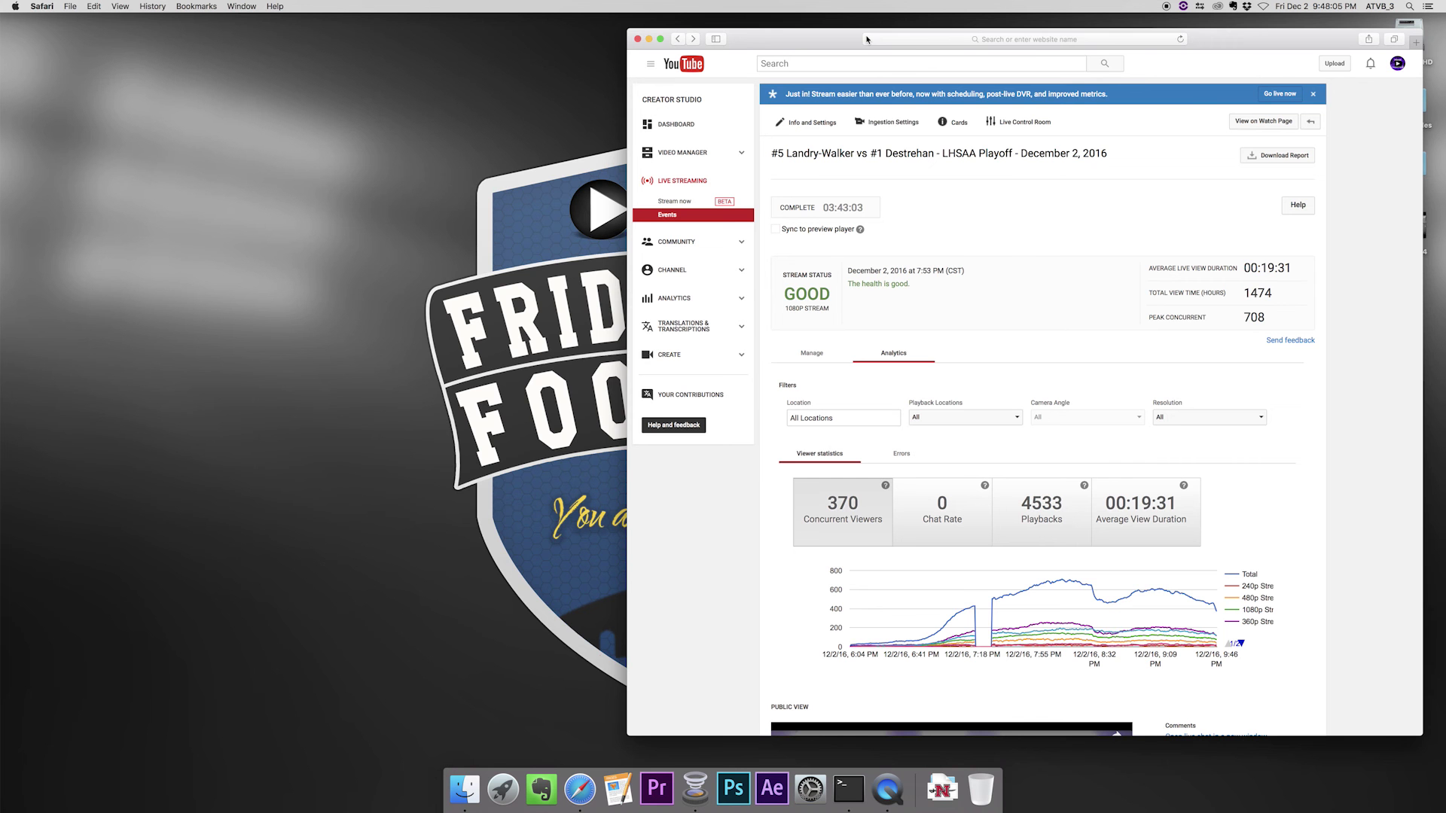
pyautogui.click(866, 39)
# - Move the window aside and restore Safari showing the Press Play Productions YouTube channel
pyautogui.moveTo(802, 44); pyautogui.dragTo(461, 34)
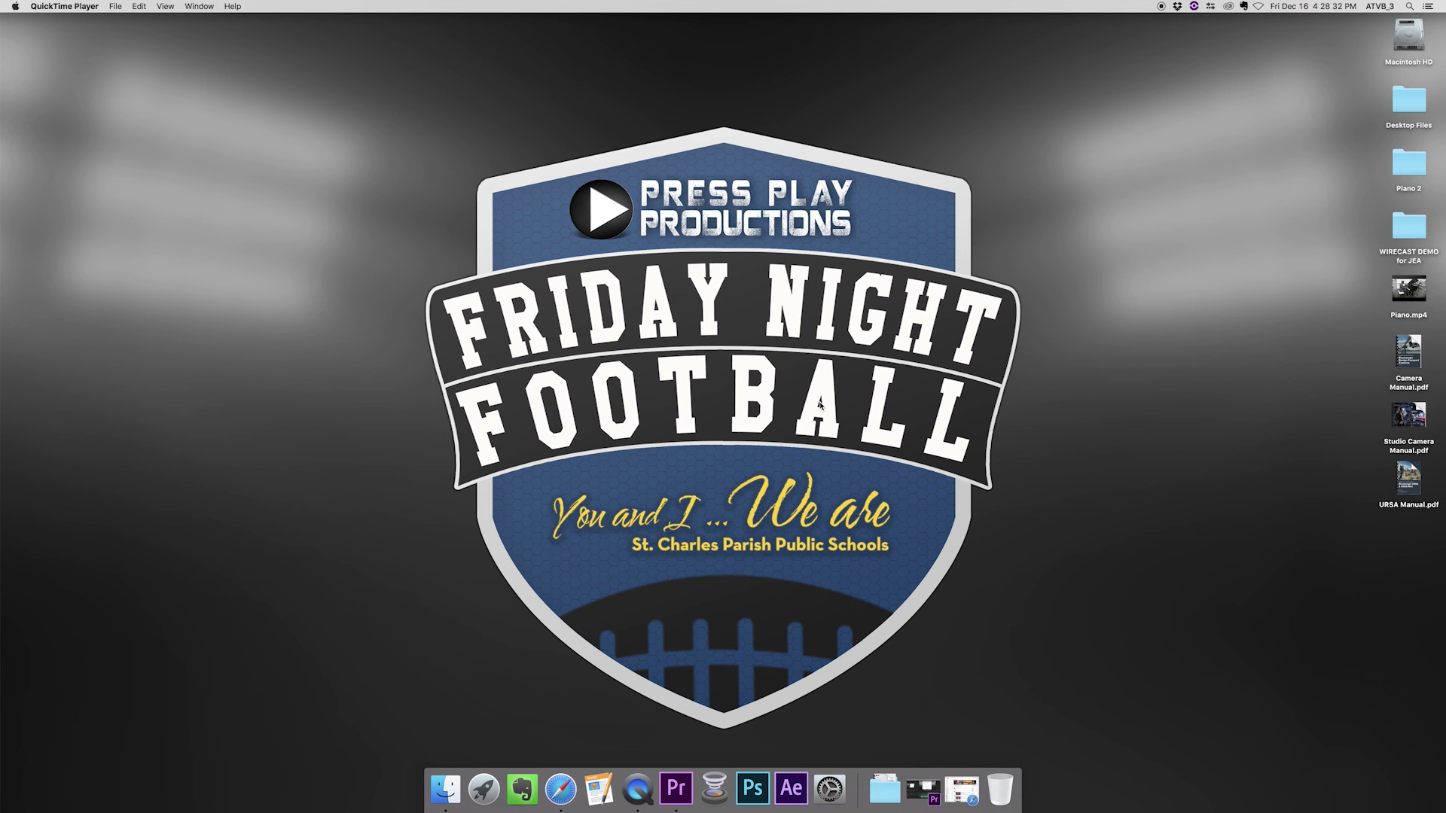
pyautogui.click(561, 791)
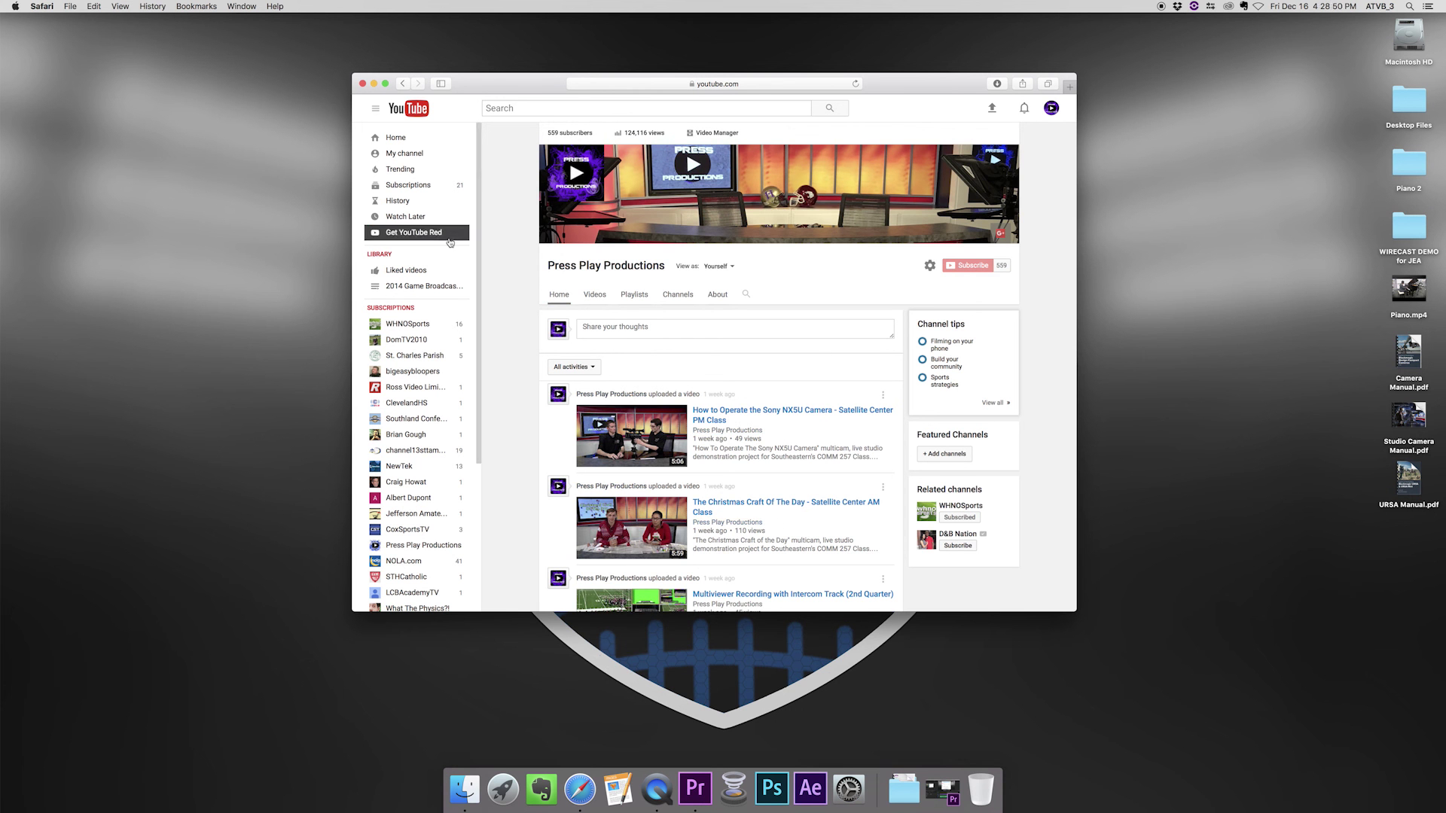
# - Scroll the Press Play Productions uploads feed to the Landry-Walker vs Destrehan playoff video
pyautogui.scroll(-1, 697, 429)
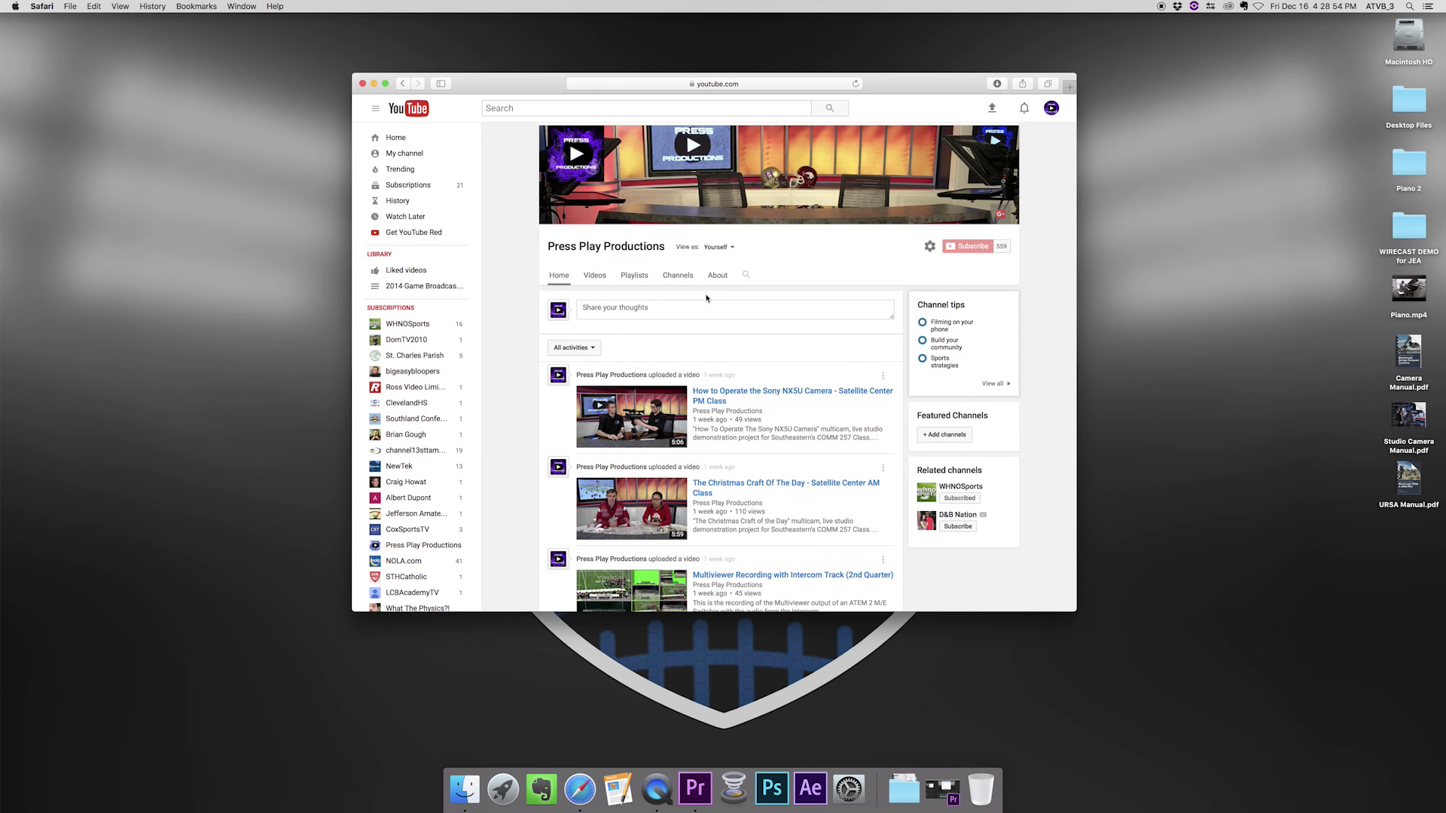
pyautogui.scroll(-5, 706, 298)
pyautogui.scroll(-1, 715, 280)
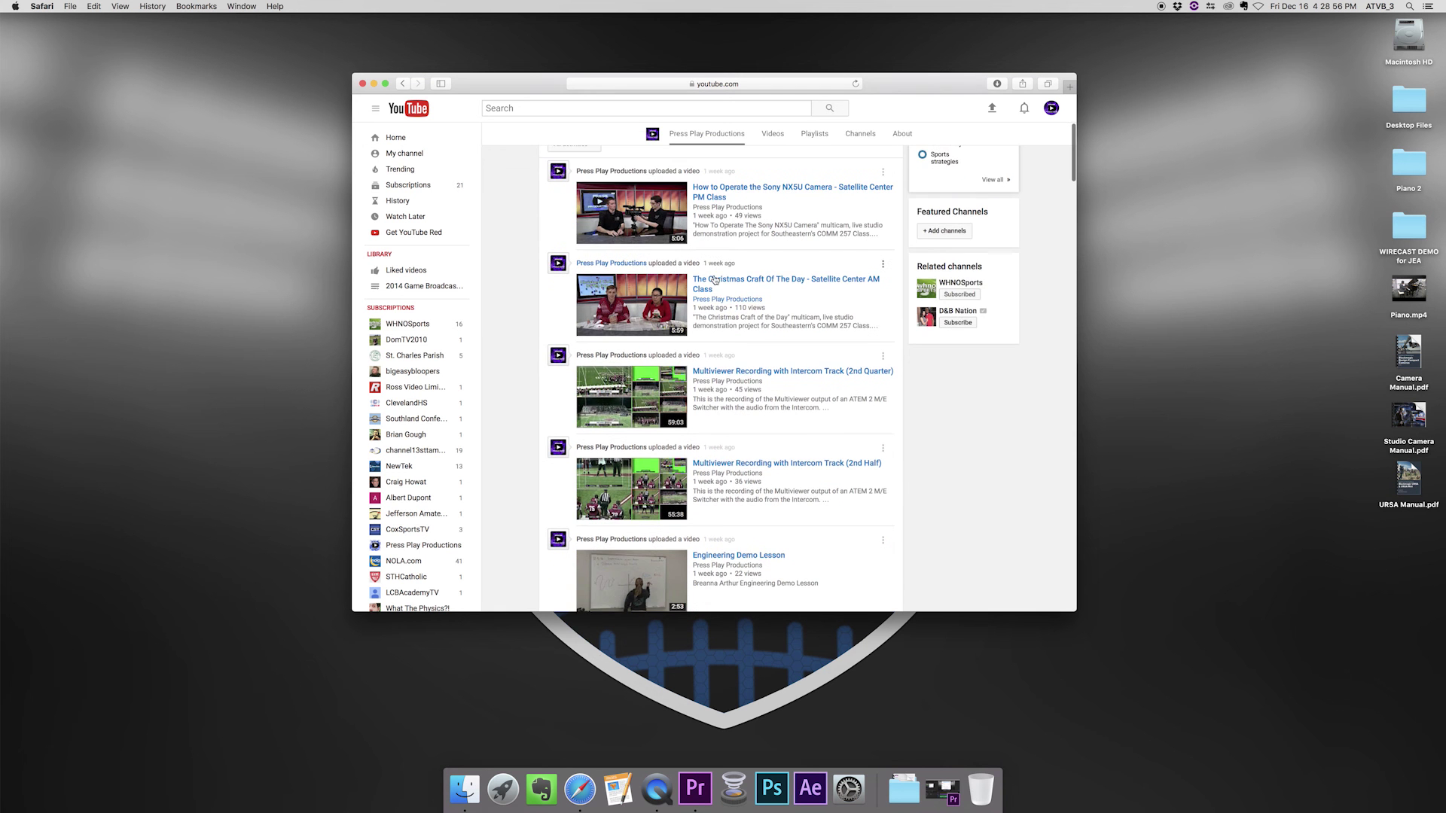
pyautogui.scroll(-5, 714, 280)
pyautogui.scroll(1, 677, 248)
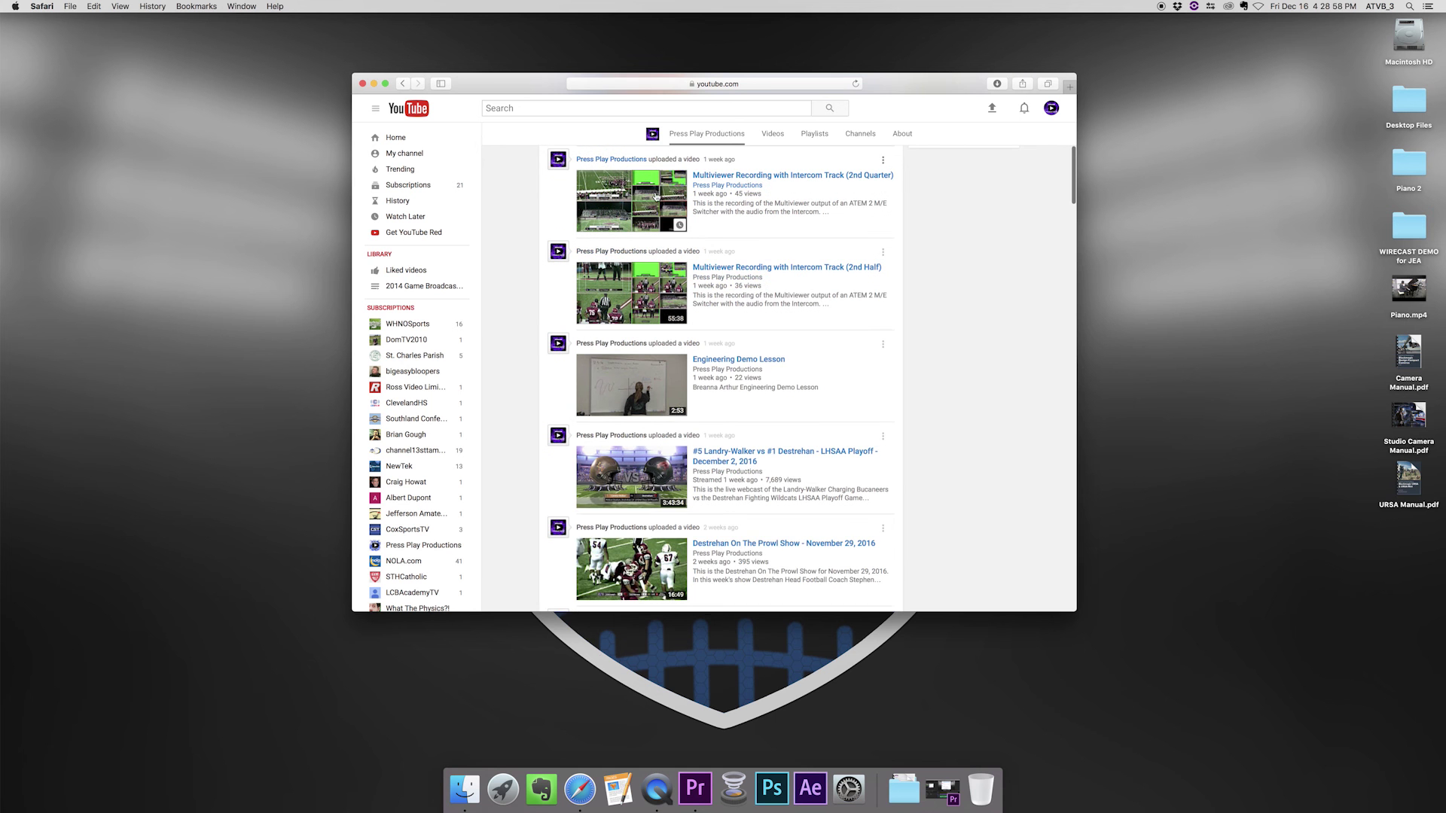
pyautogui.scroll(1, 708, 205)
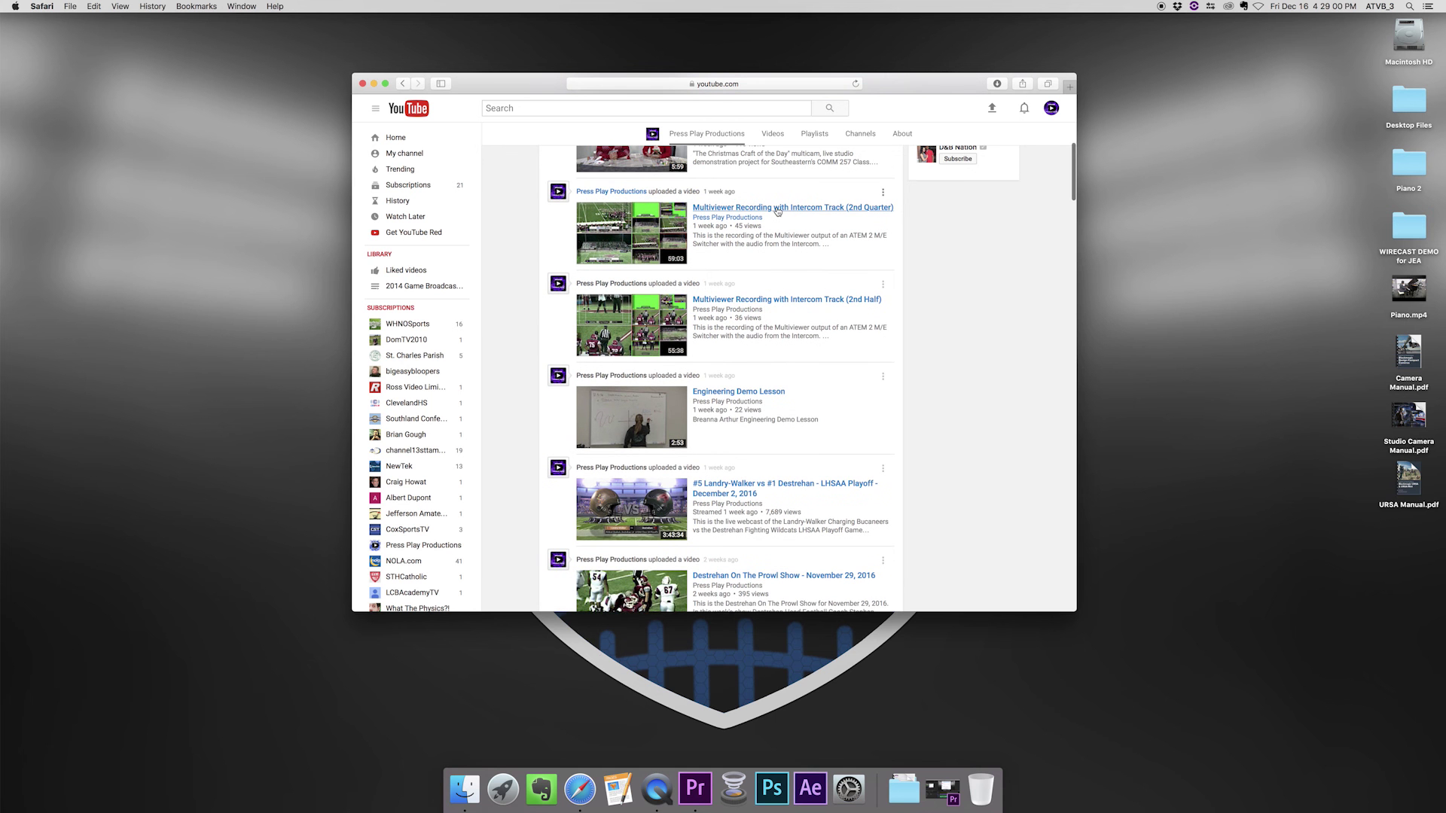
pyautogui.moveTo(716, 312)
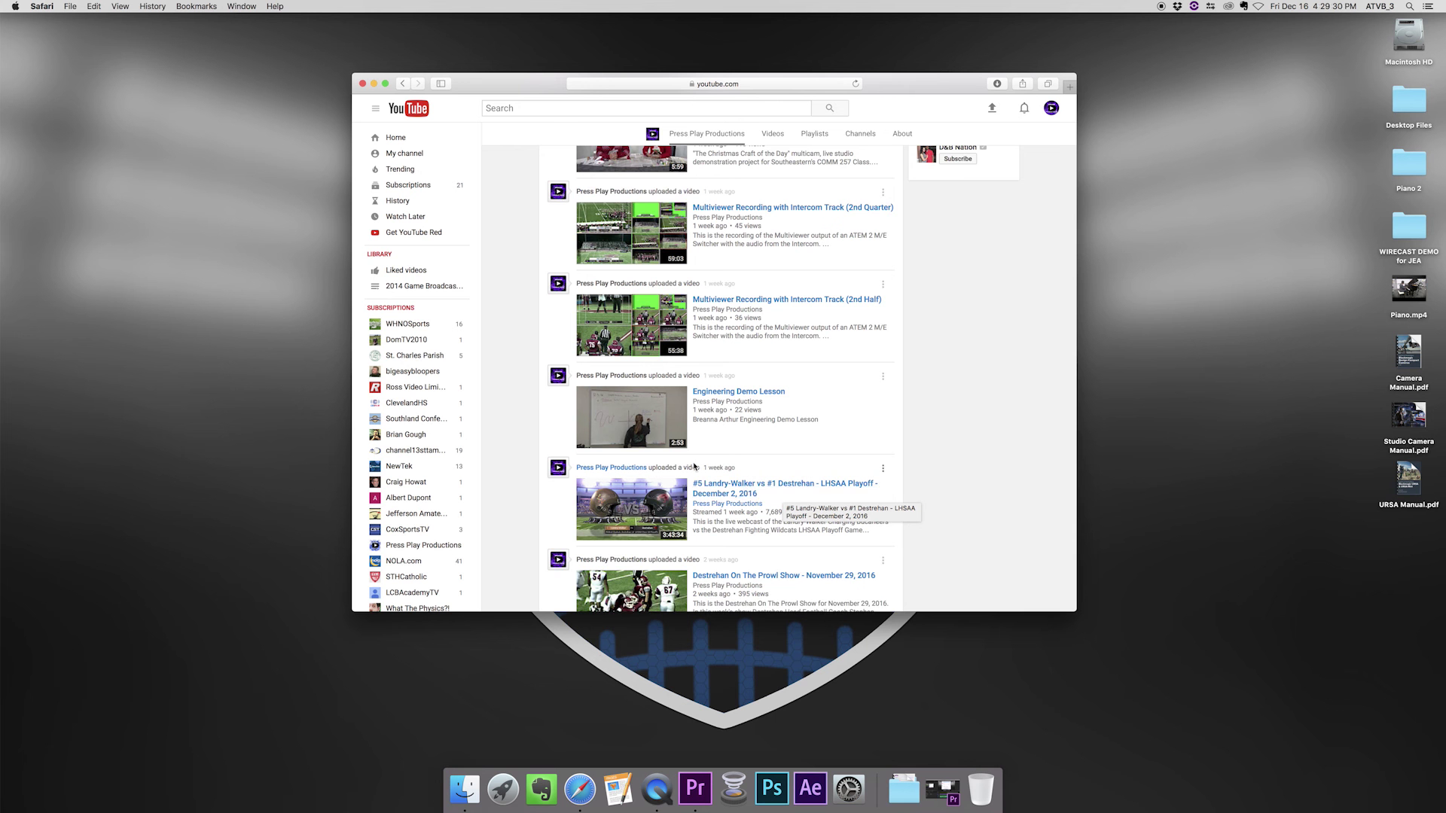
pyautogui.scroll(-2, 694, 466)
# - Open the Landry-Walker vs Destrehan playoff video and rewind it to 0:00
pyautogui.click(729, 441)
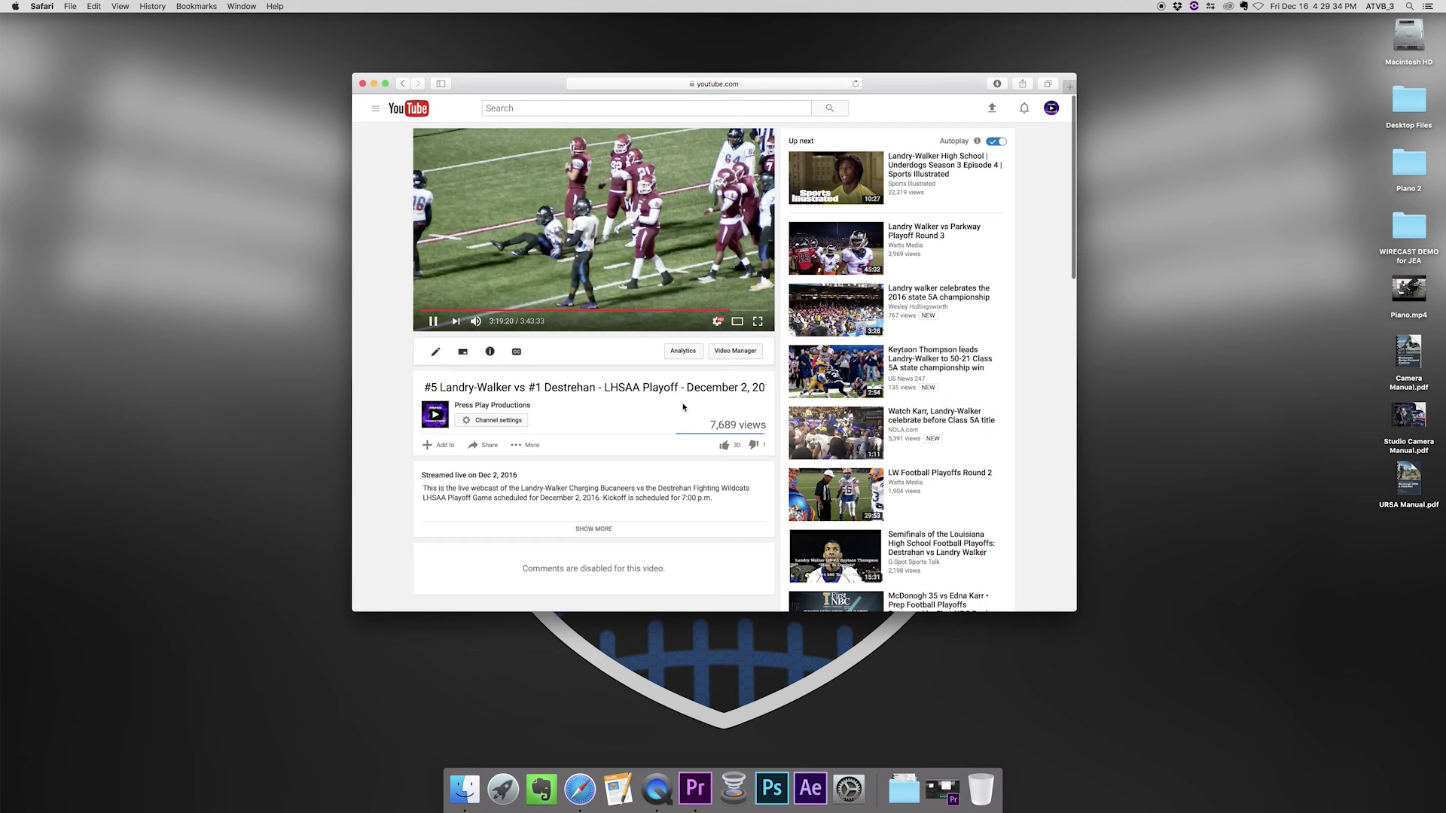
pyautogui.click(432, 322)
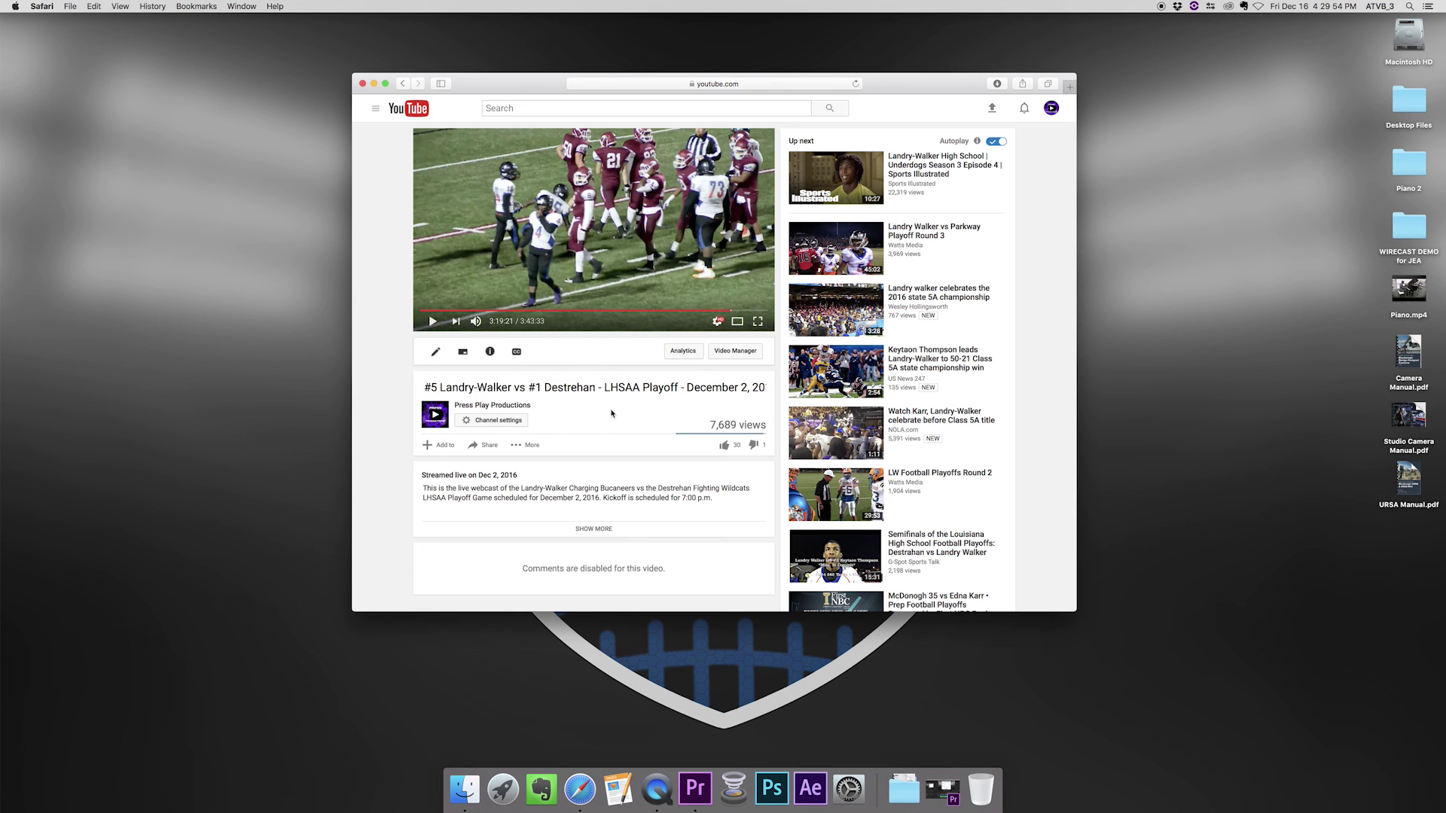
pyautogui.moveTo(621, 311); pyautogui.dragTo(413, 308)
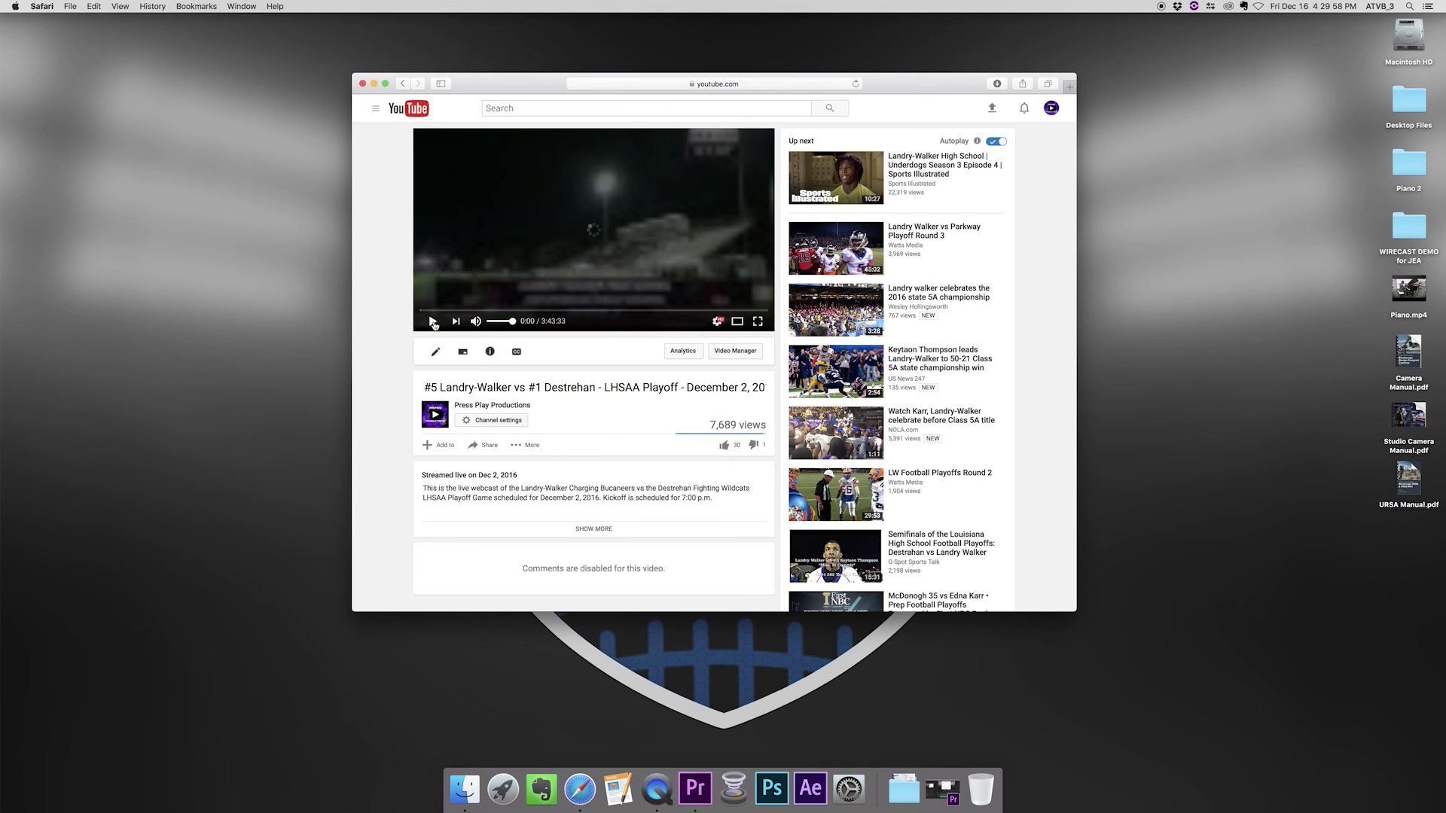
pyautogui.click(433, 322)
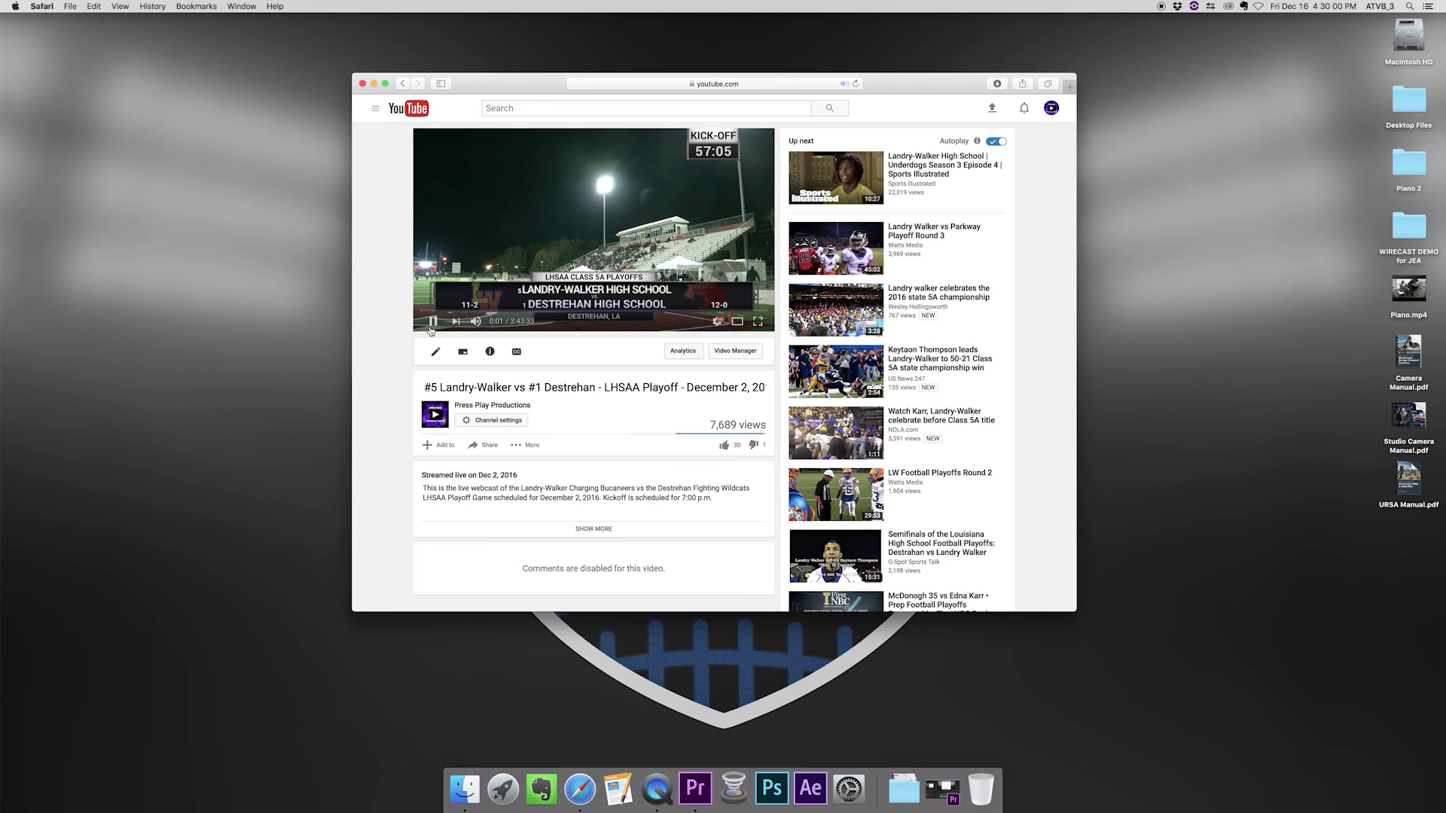
pyautogui.click(433, 322)
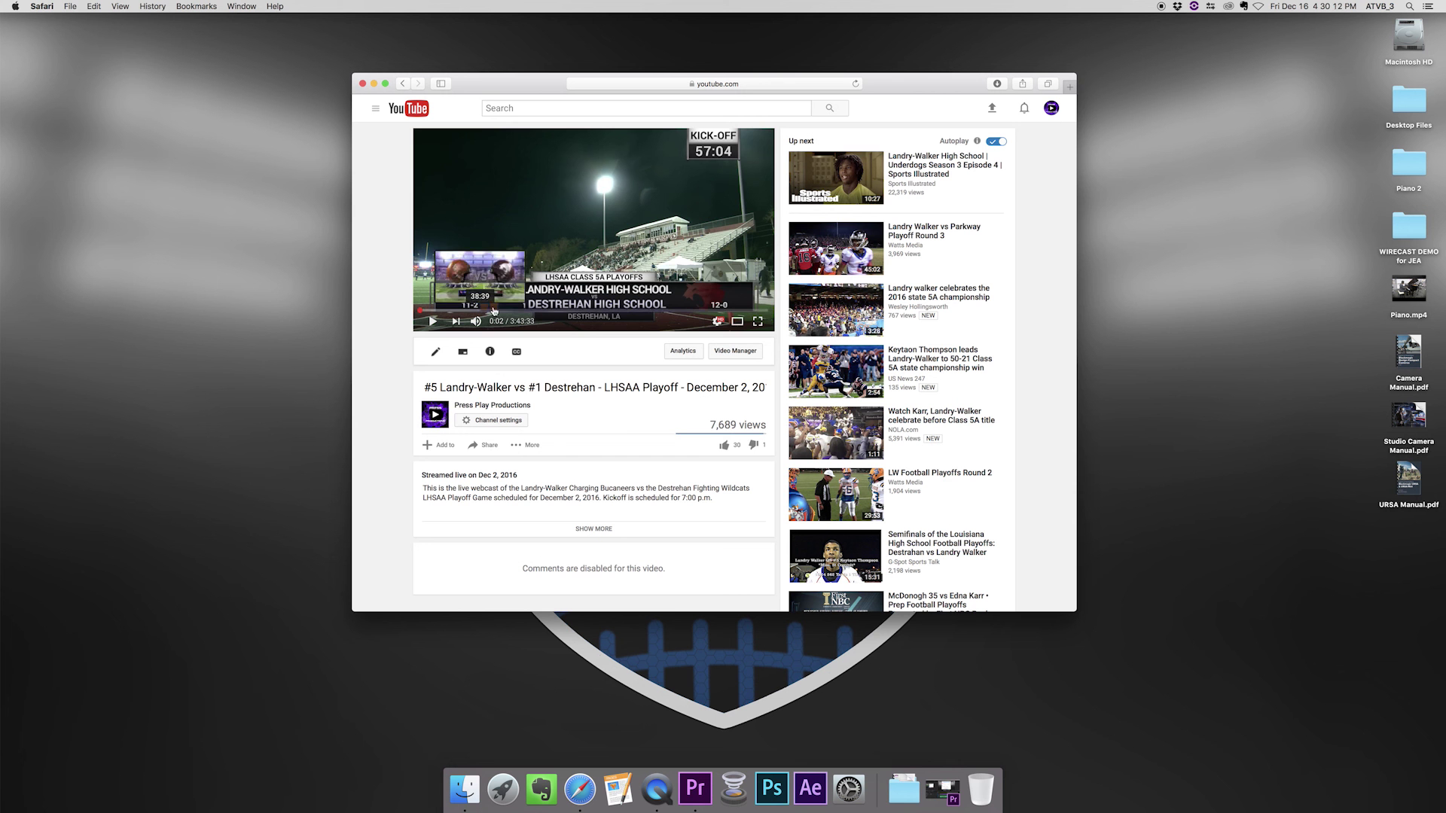
# - Check the end, 1:16:45, 41:11 and 57:09, resume playback, then open the event analytics
pyautogui.click(767, 311)
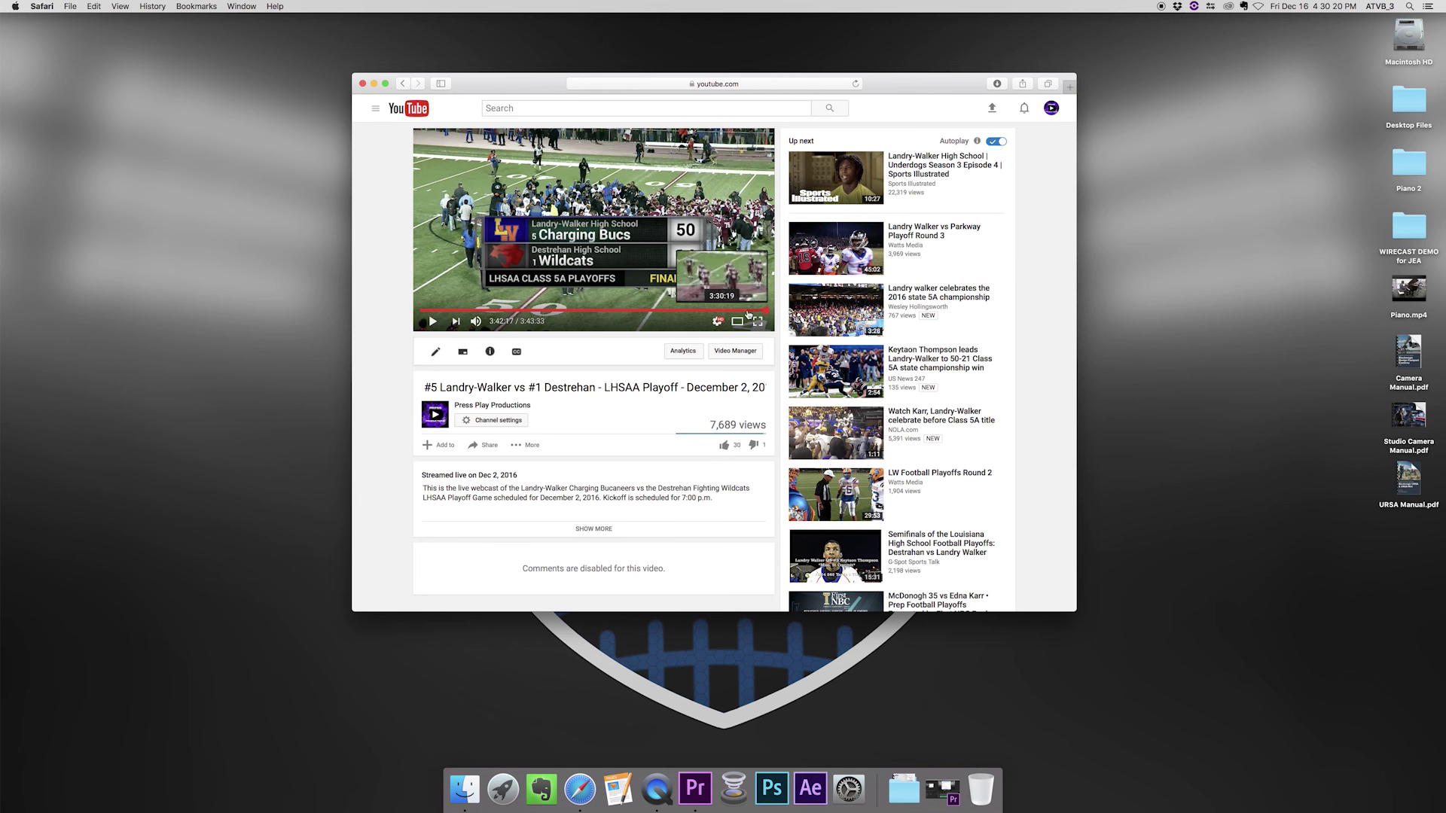
pyautogui.click(539, 311)
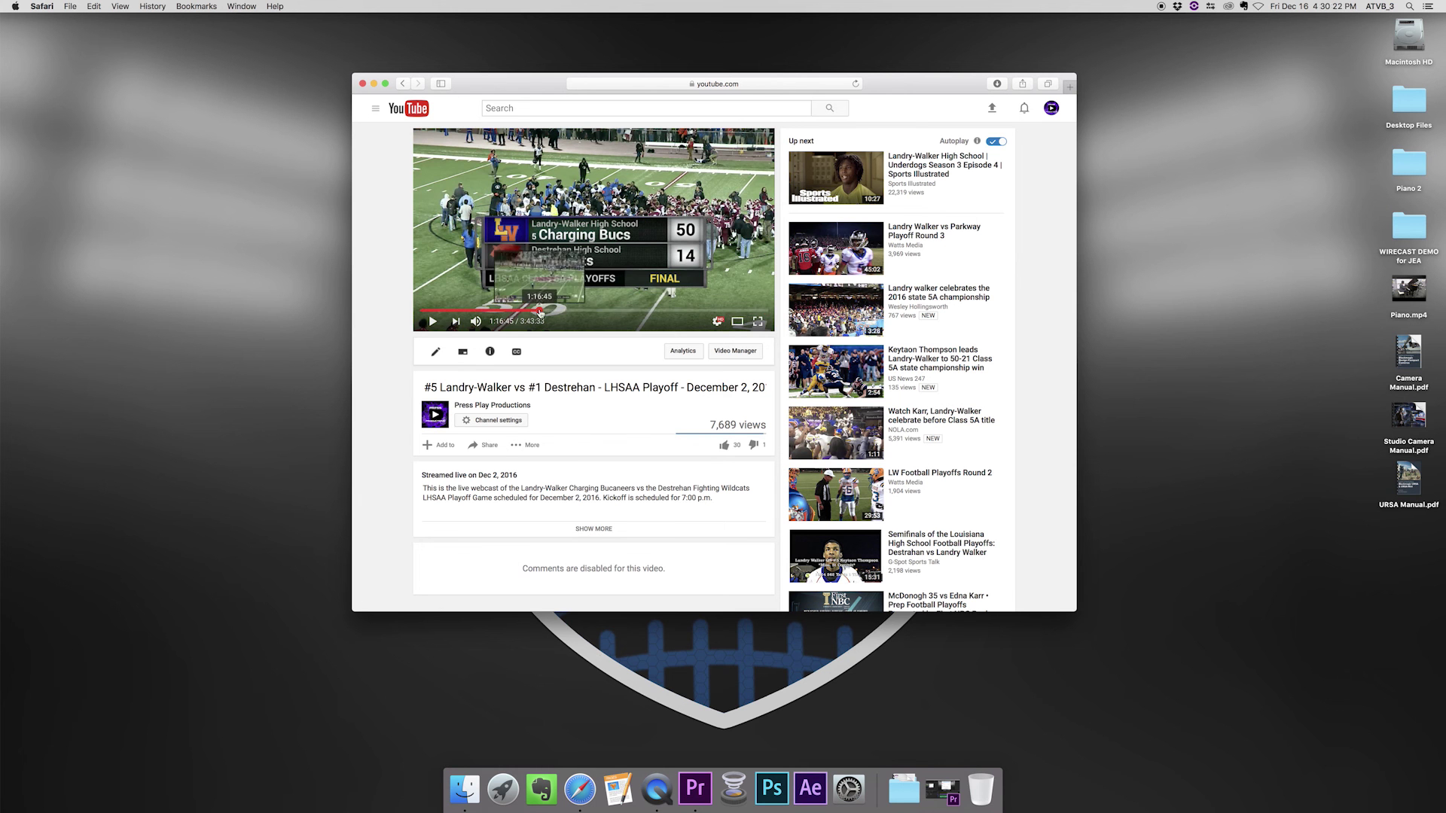
pyautogui.click(485, 311)
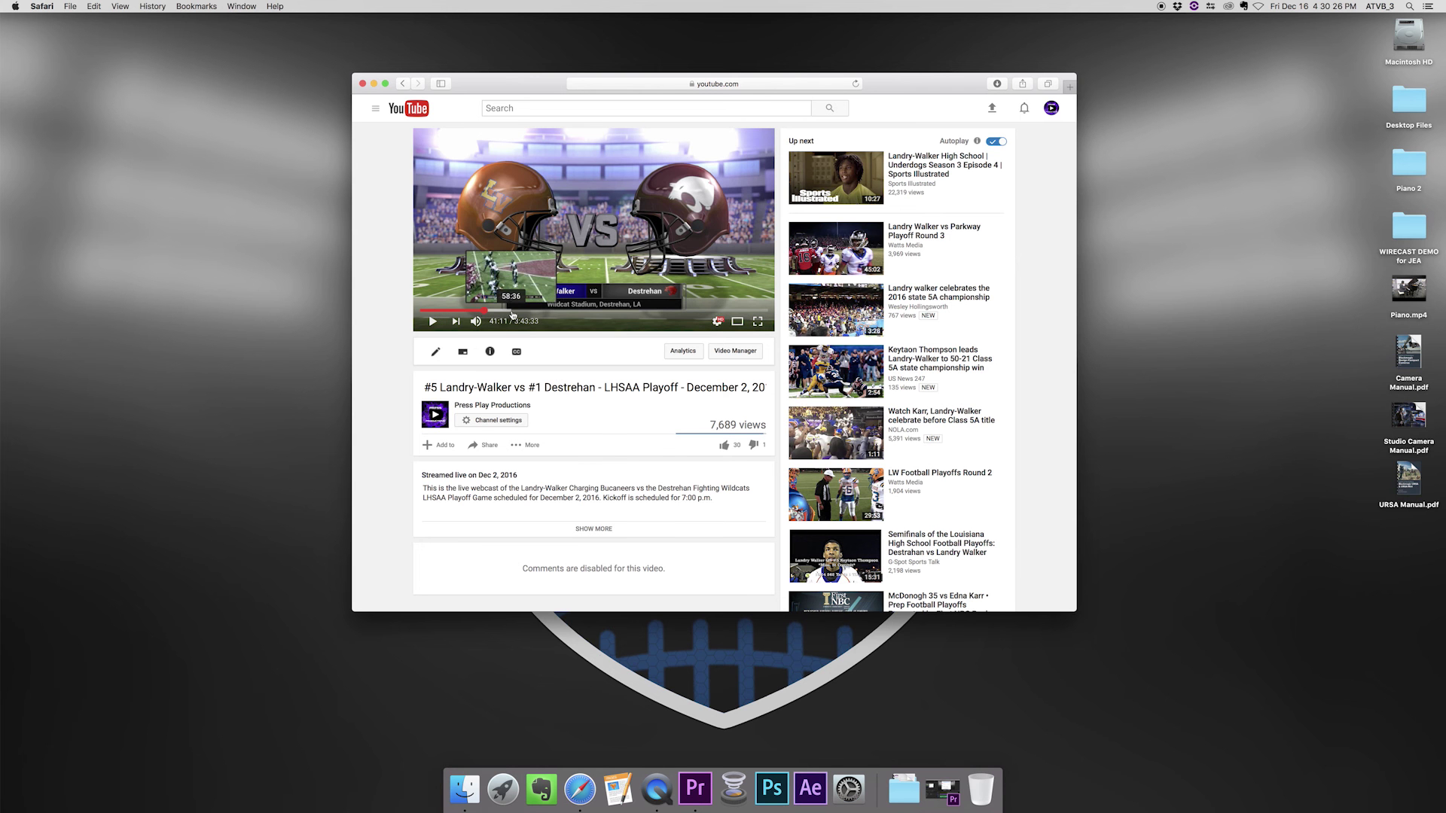
pyautogui.click(510, 310)
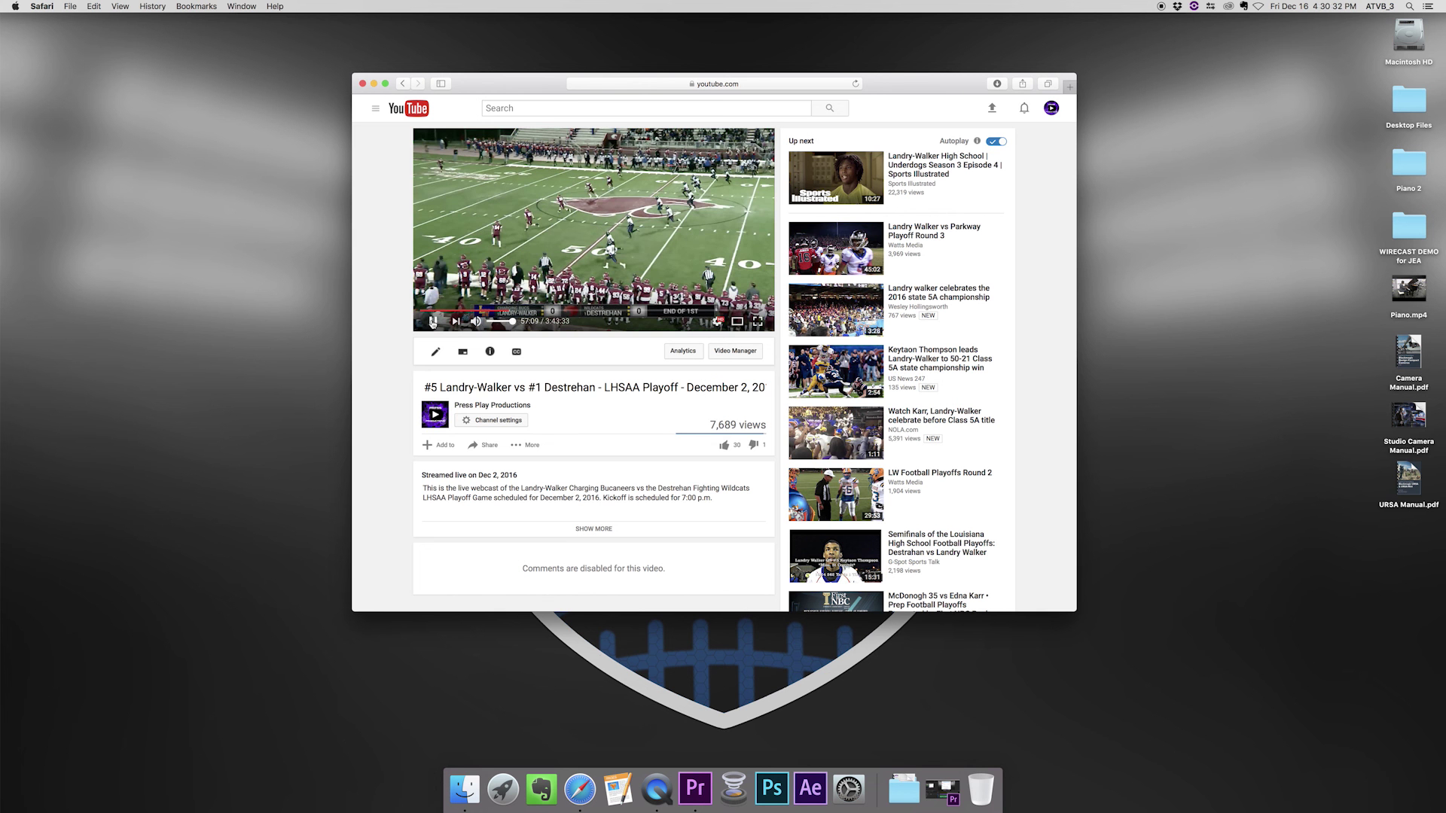
pyautogui.click(432, 322)
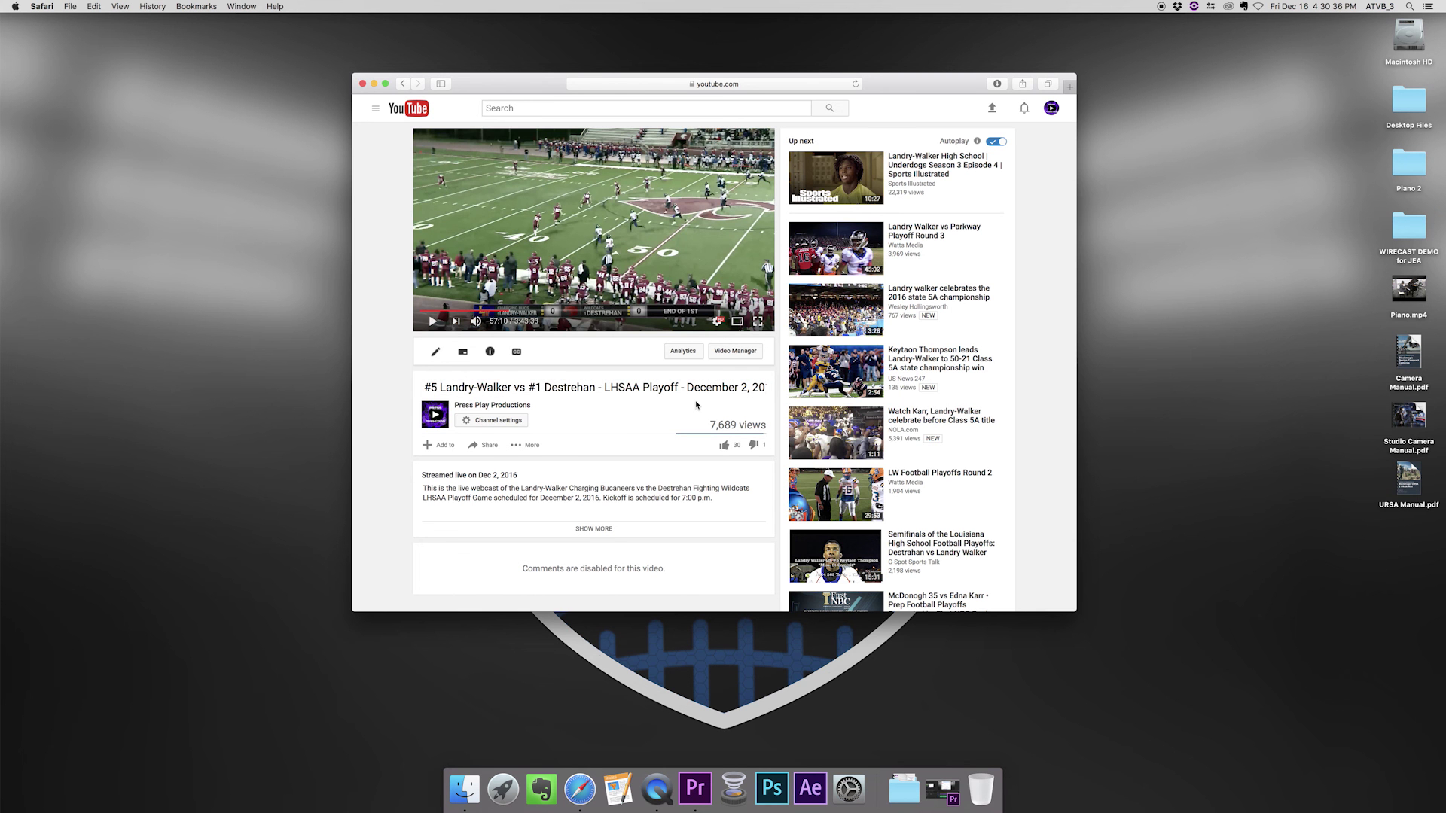
pyautogui.click(684, 354)
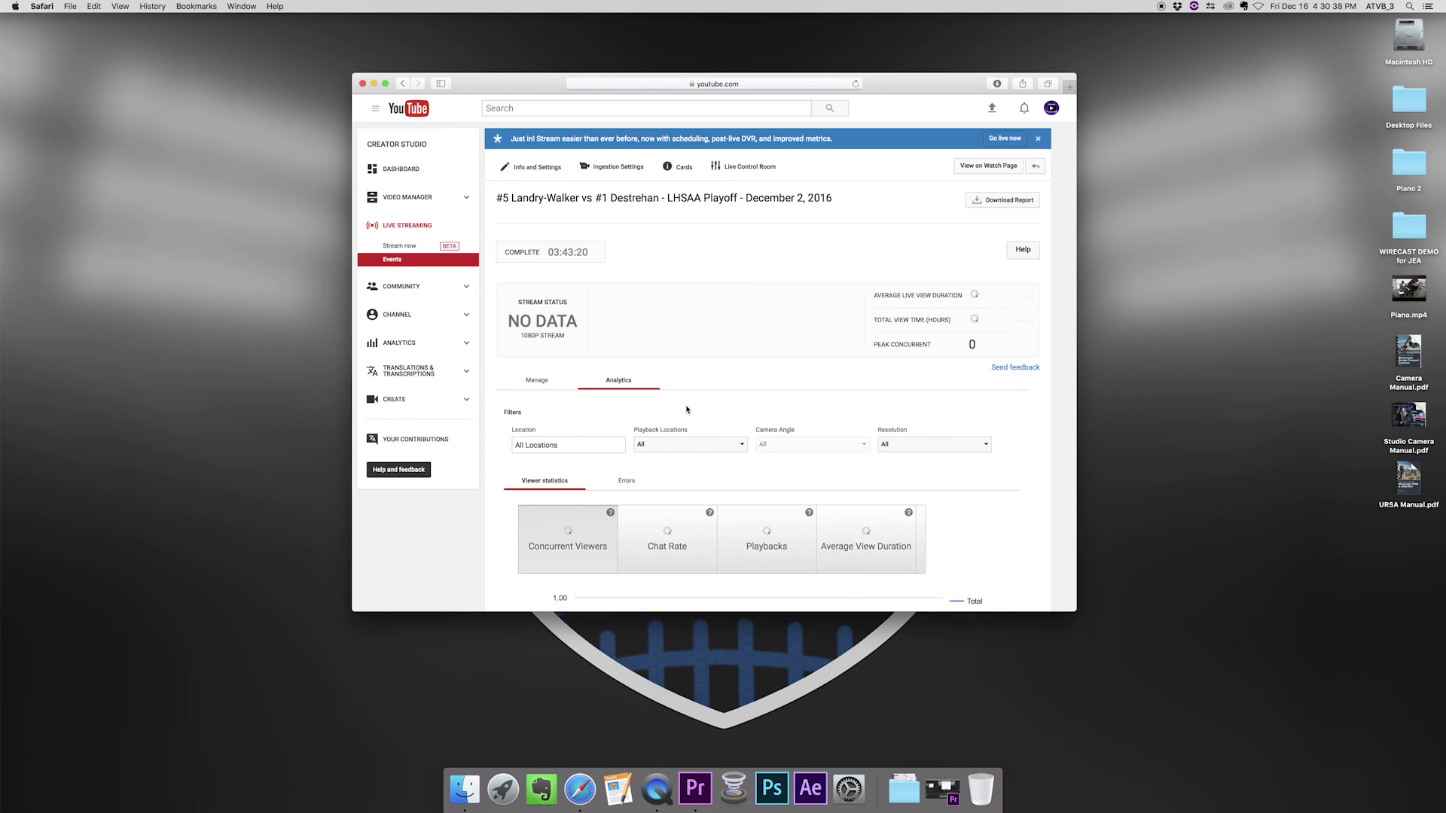
pyautogui.scroll(-2, 705, 404)
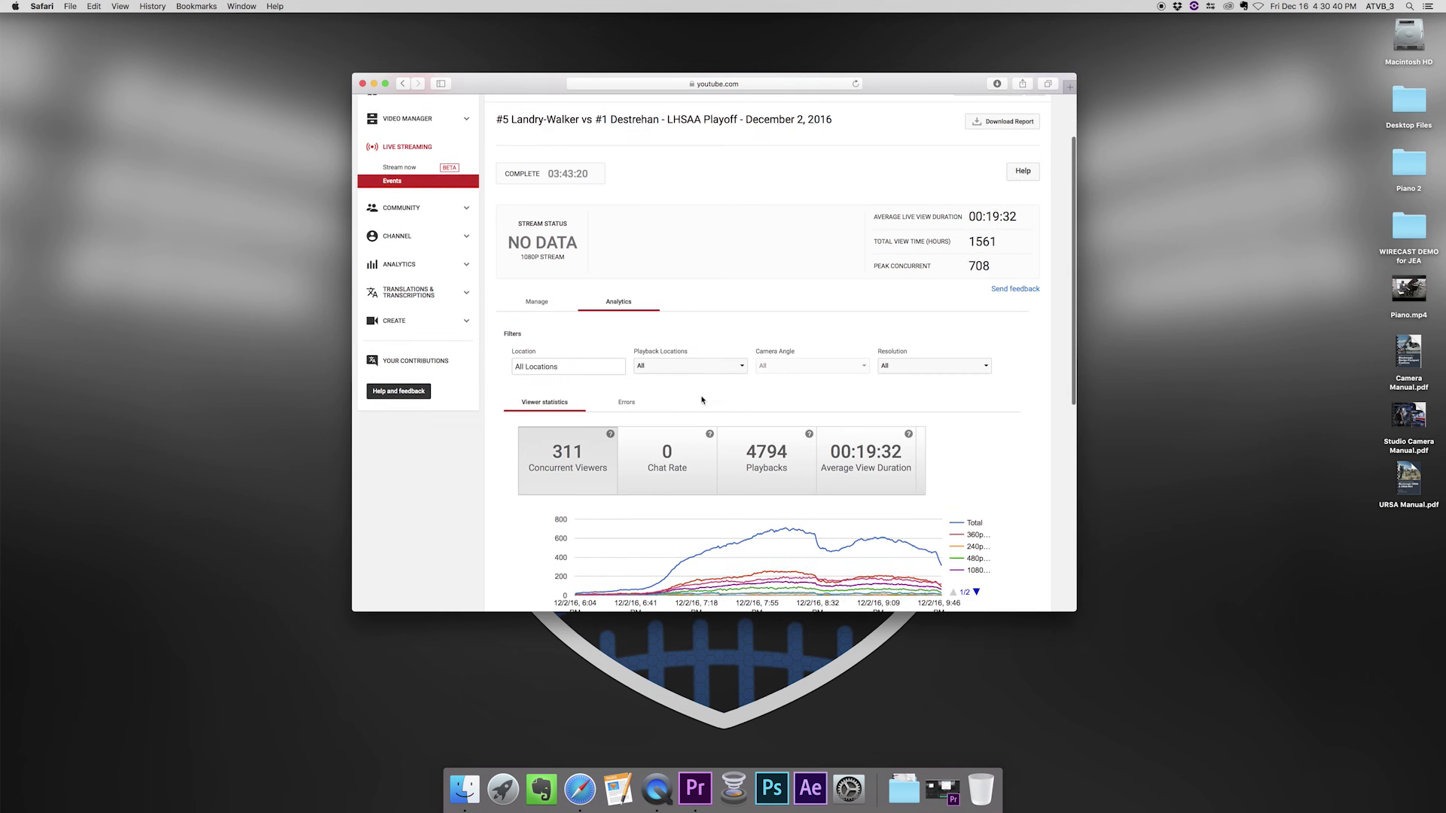
pyautogui.moveTo(610, 435)
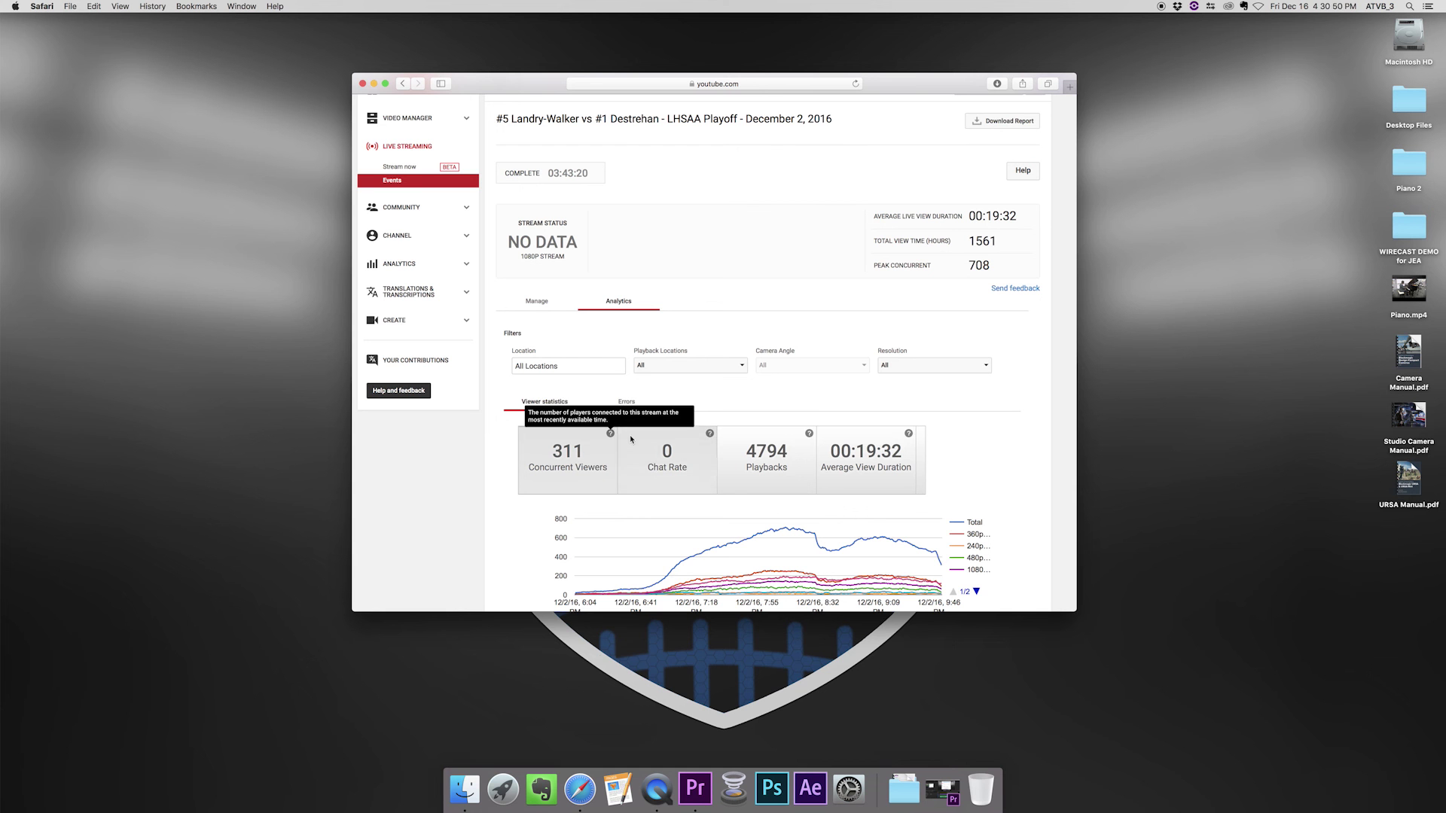
pyautogui.moveTo(810, 435)
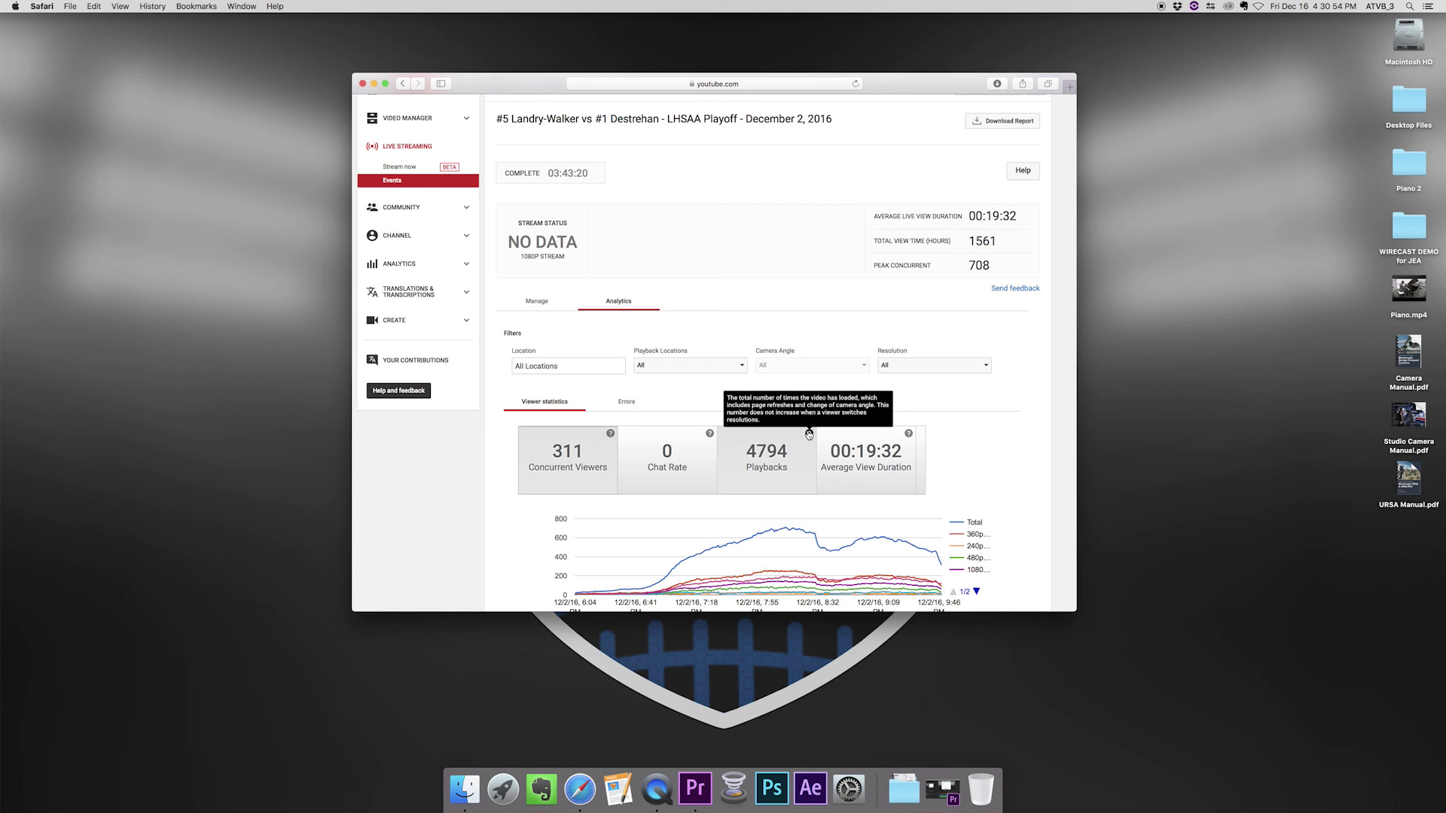
pyautogui.scroll(2, 813, 429)
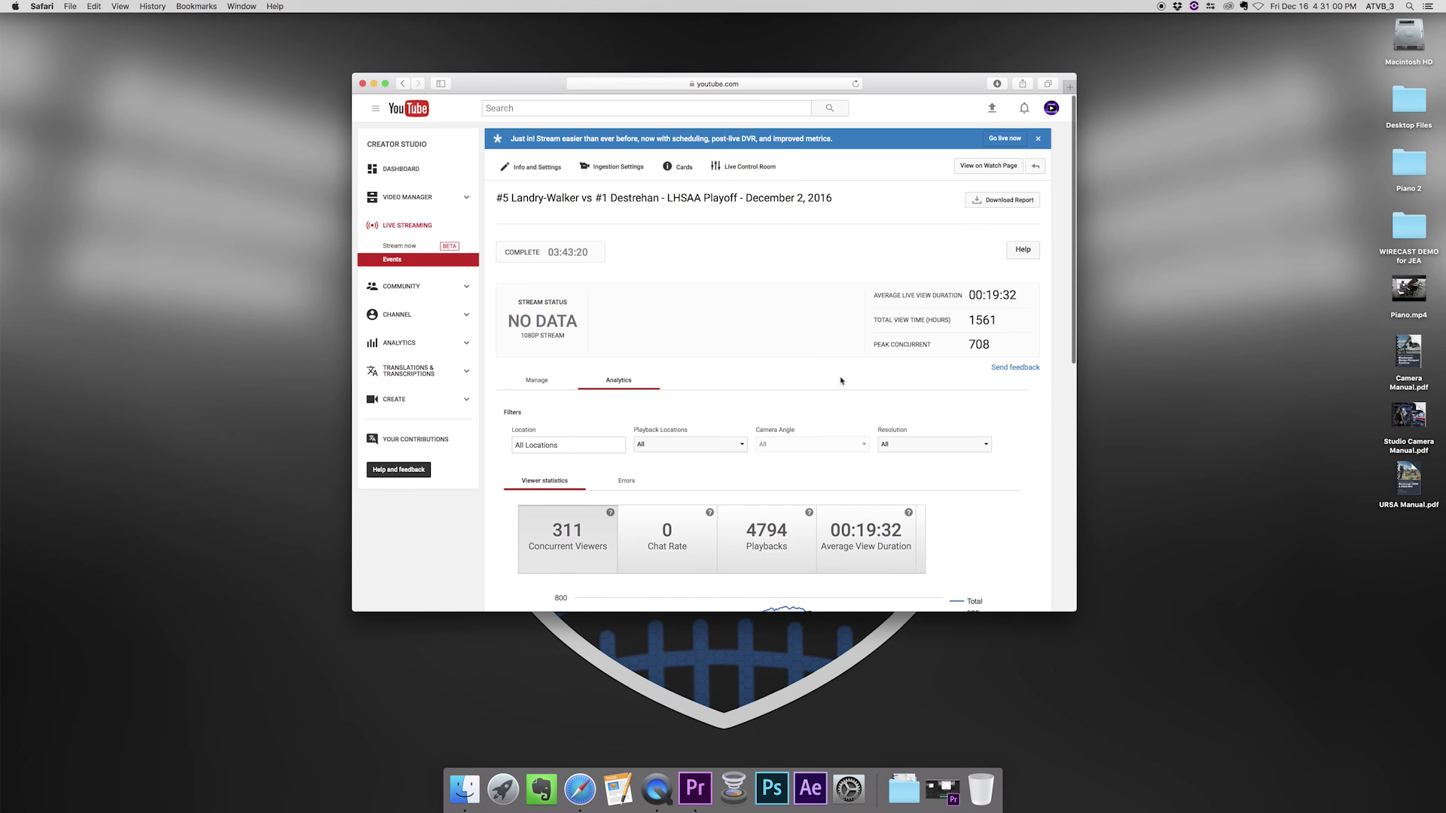
pyautogui.scroll(-5, 721, 364)
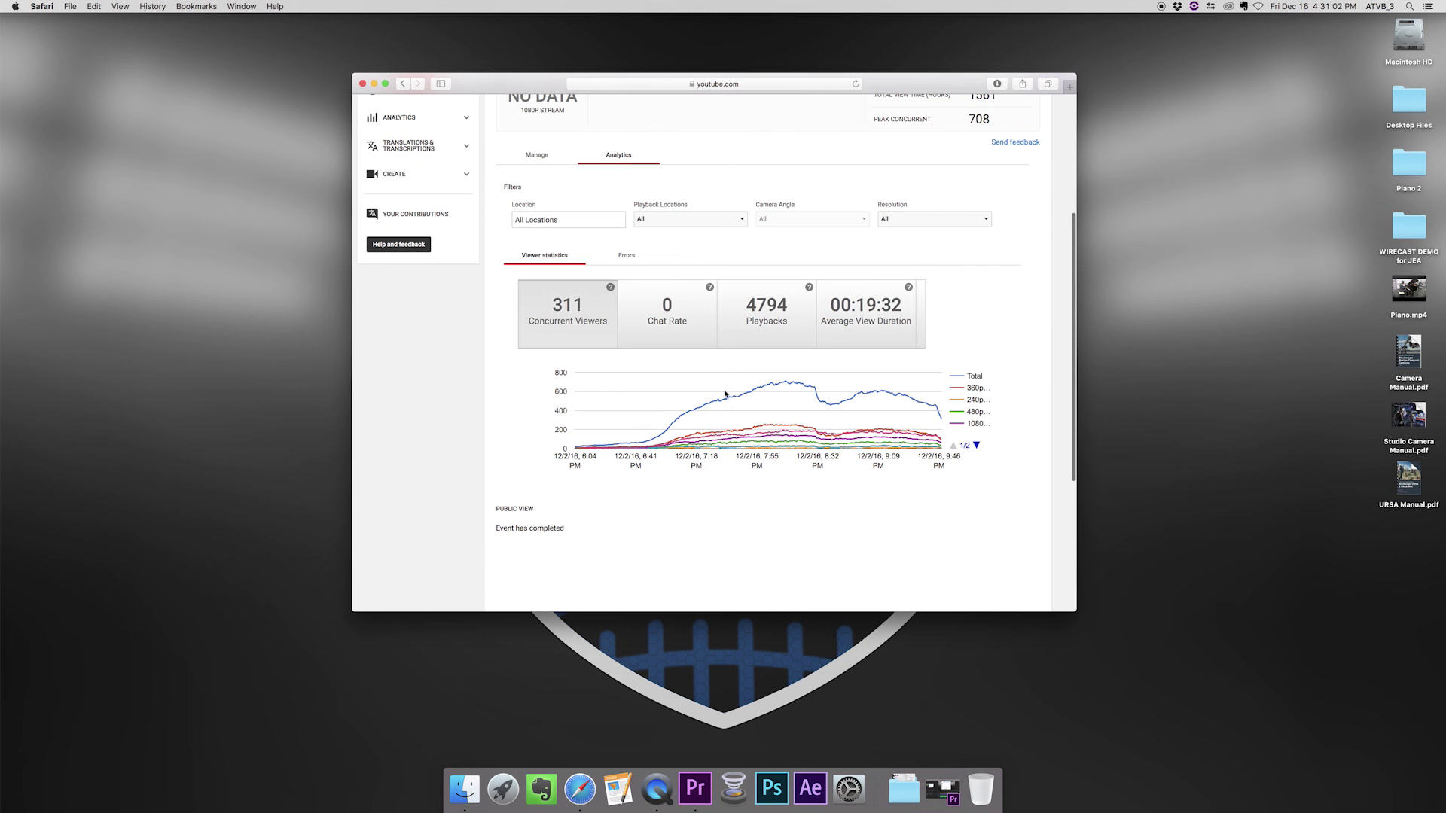
pyautogui.moveTo(776, 387)
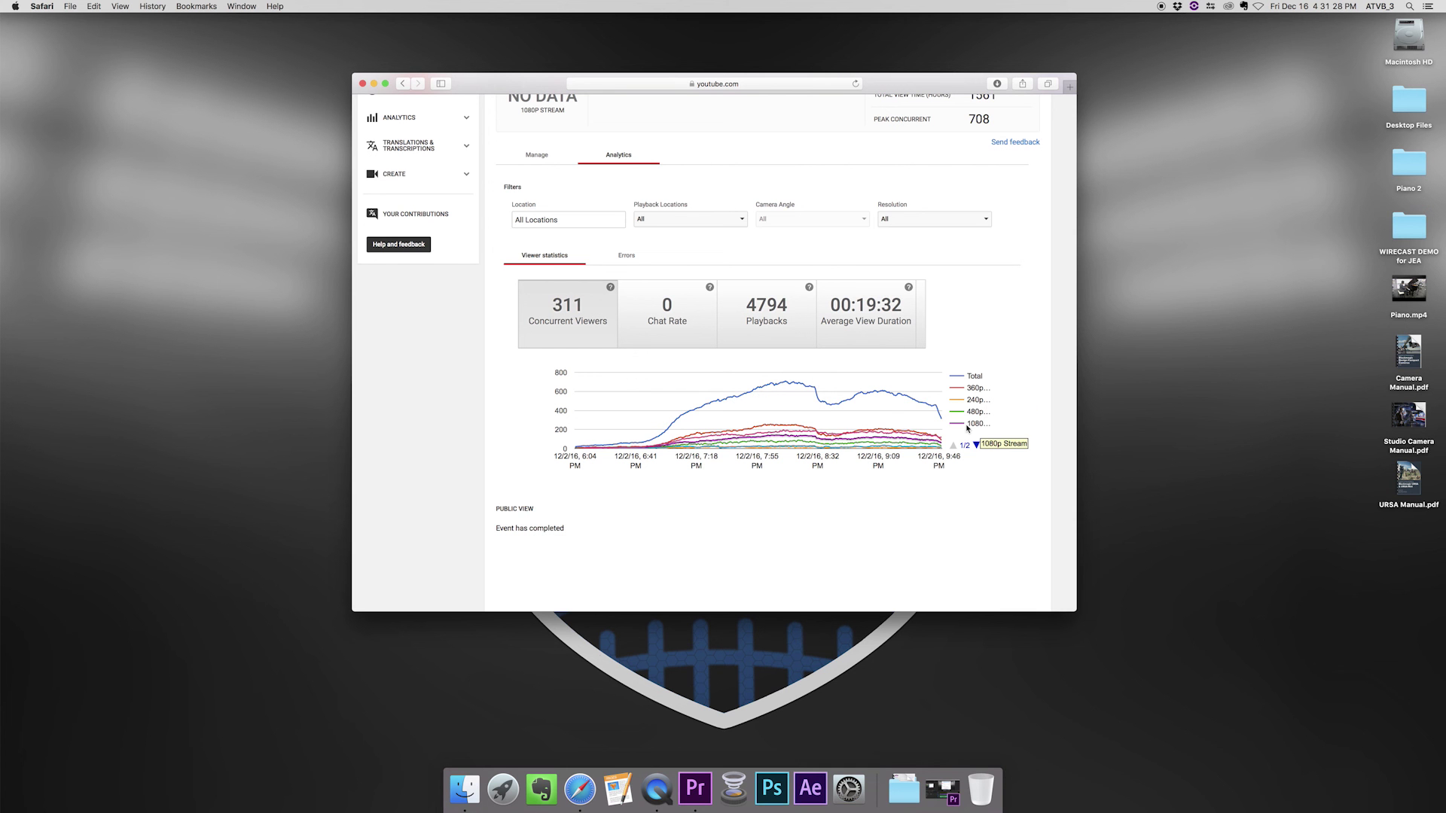
pyautogui.moveTo(889, 440)
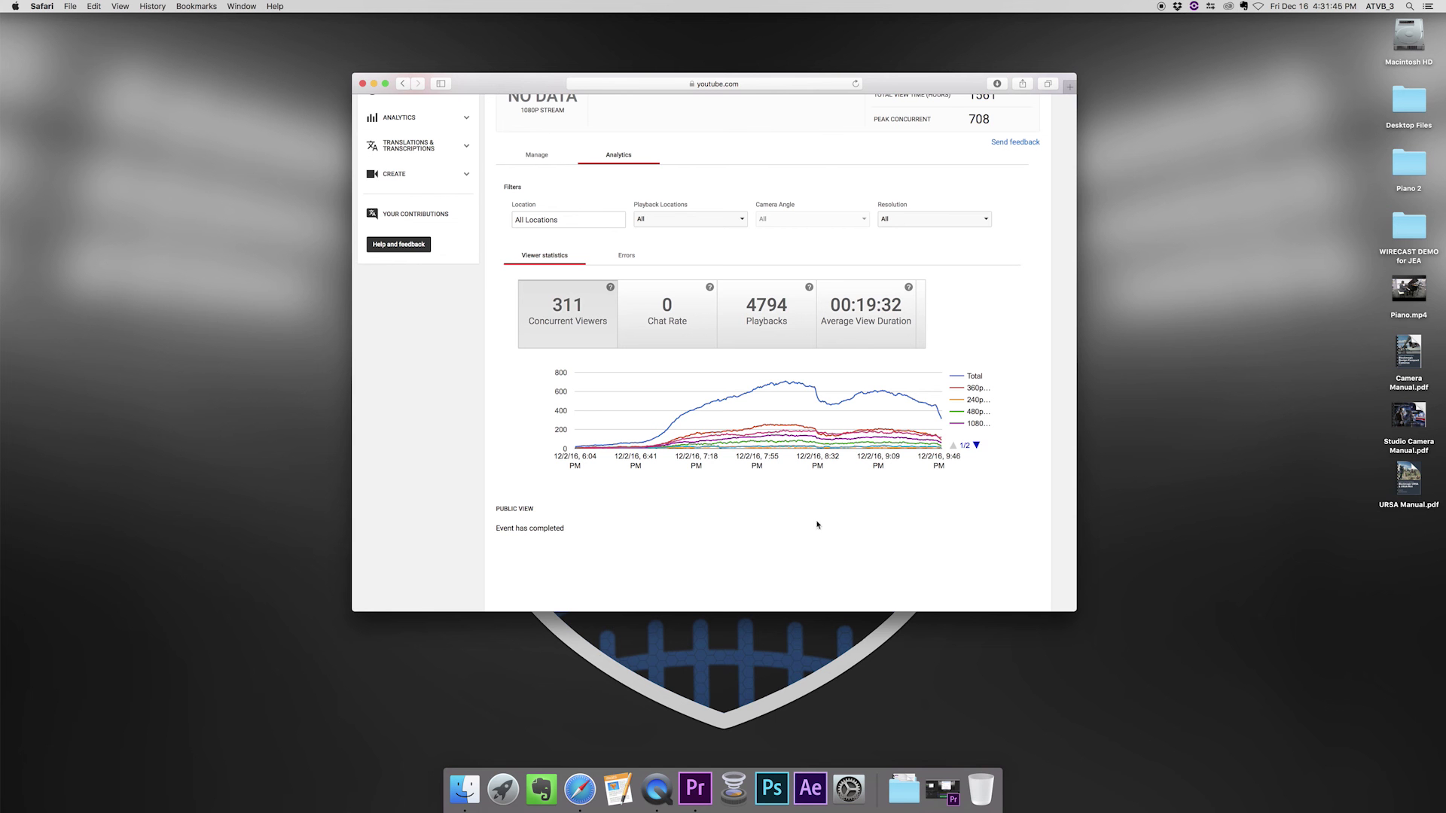
pyautogui.scroll(5, 723, 466)
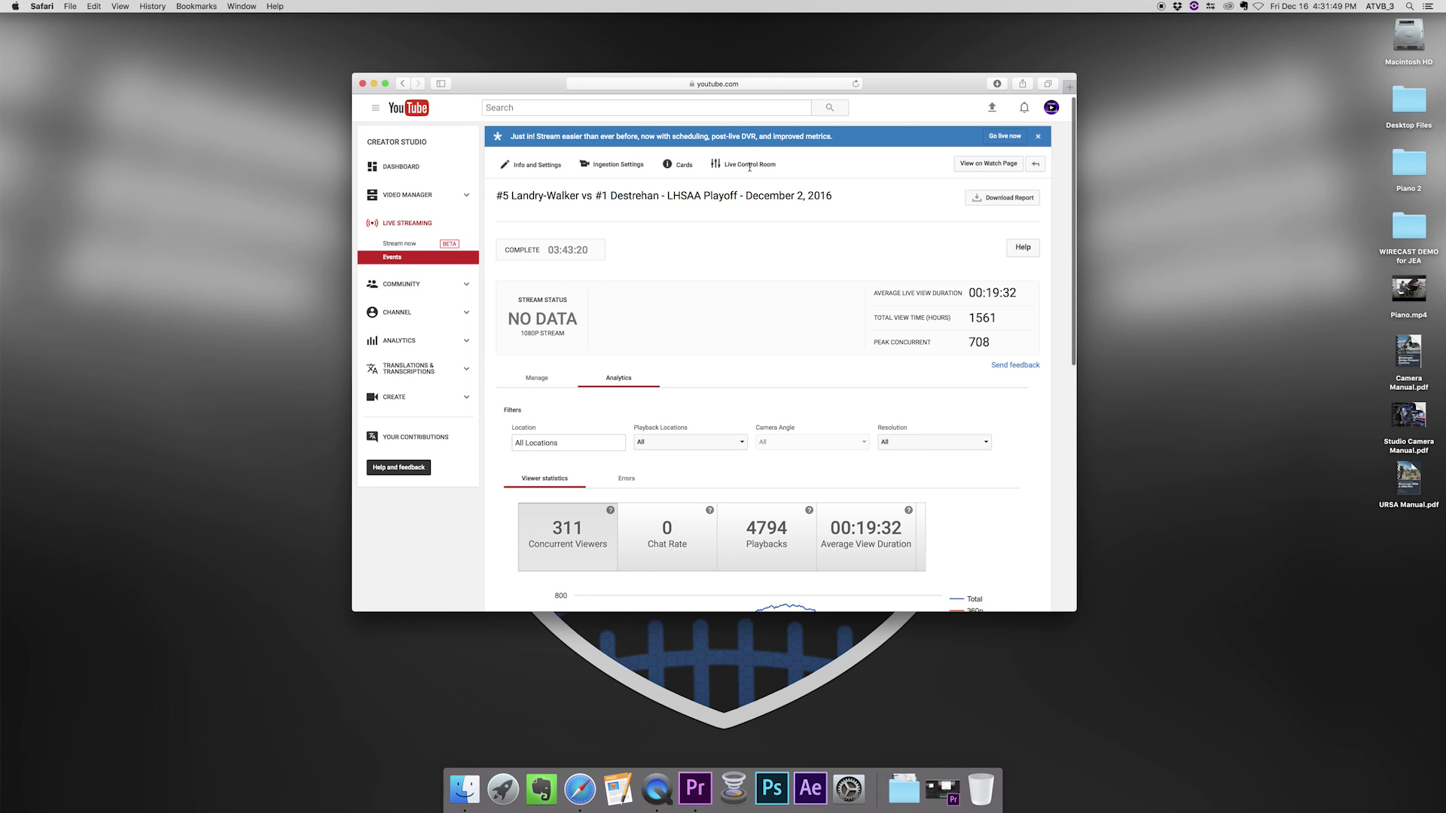
pyautogui.scroll(1, 866, 226)
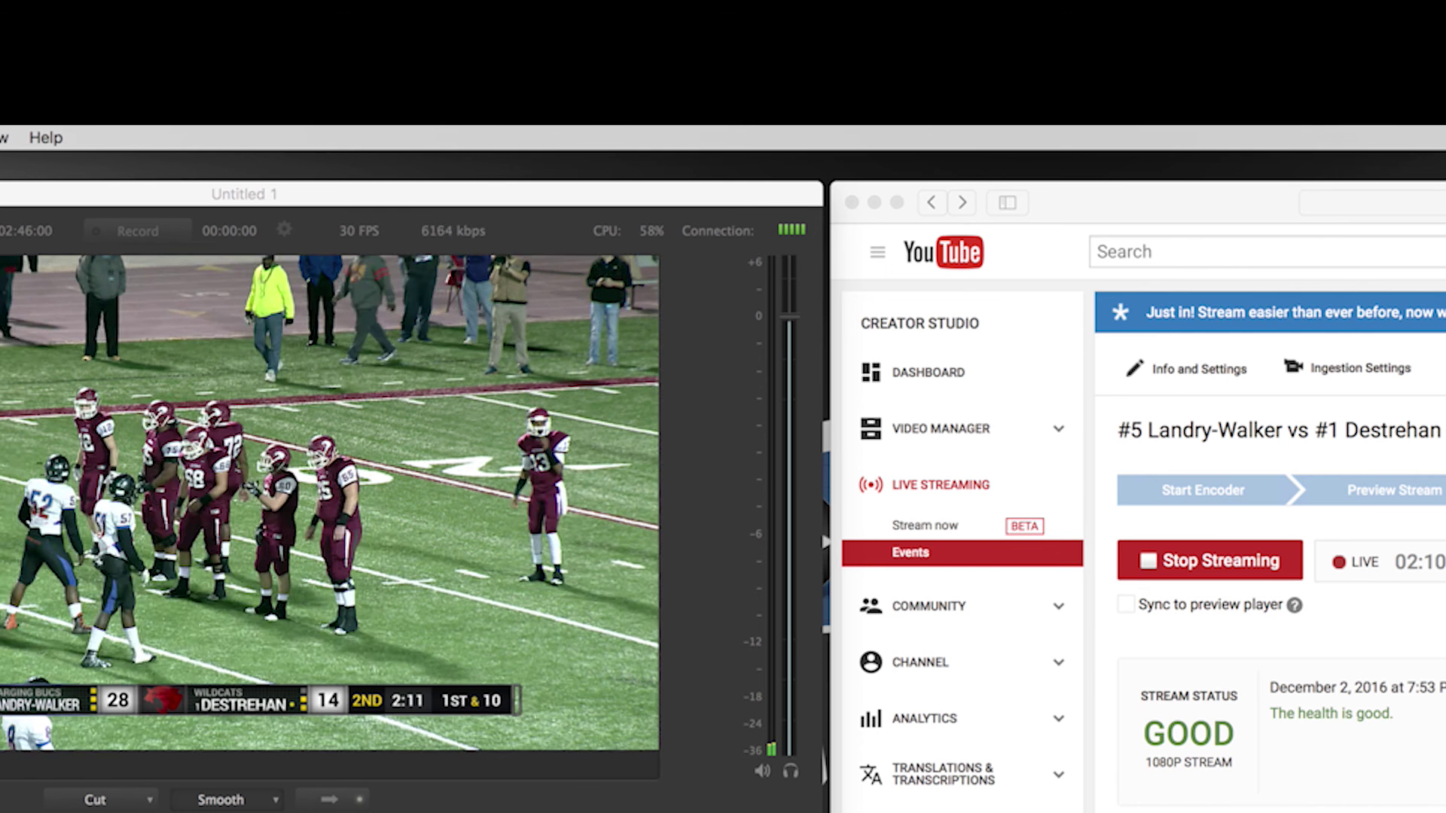
# - Bring Safari forward and scroll the Creator Studio event page to the stream status and Analytics
pyautogui.press('super+Tab')
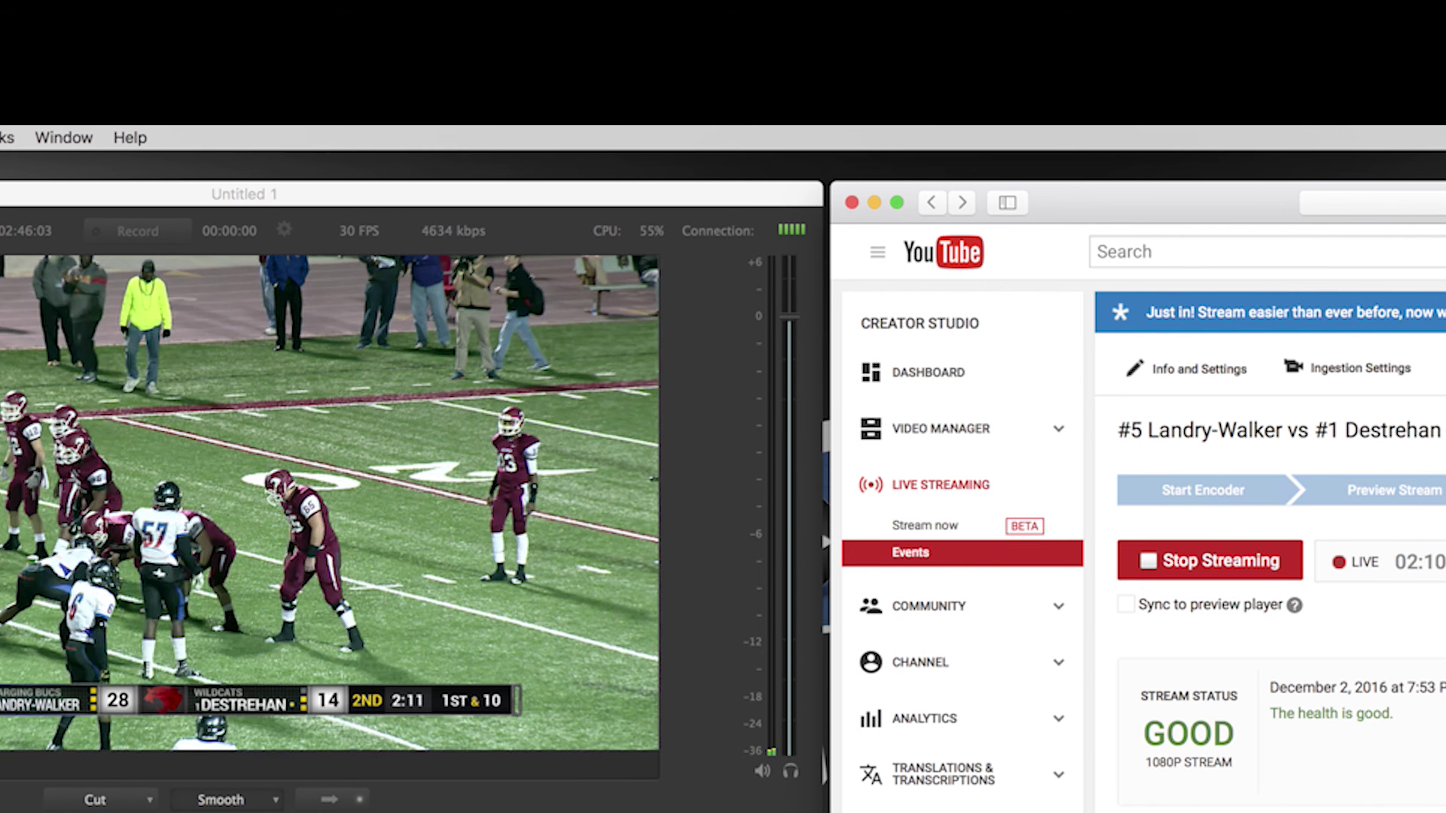
pyautogui.scroll(-3, 1137, 512)
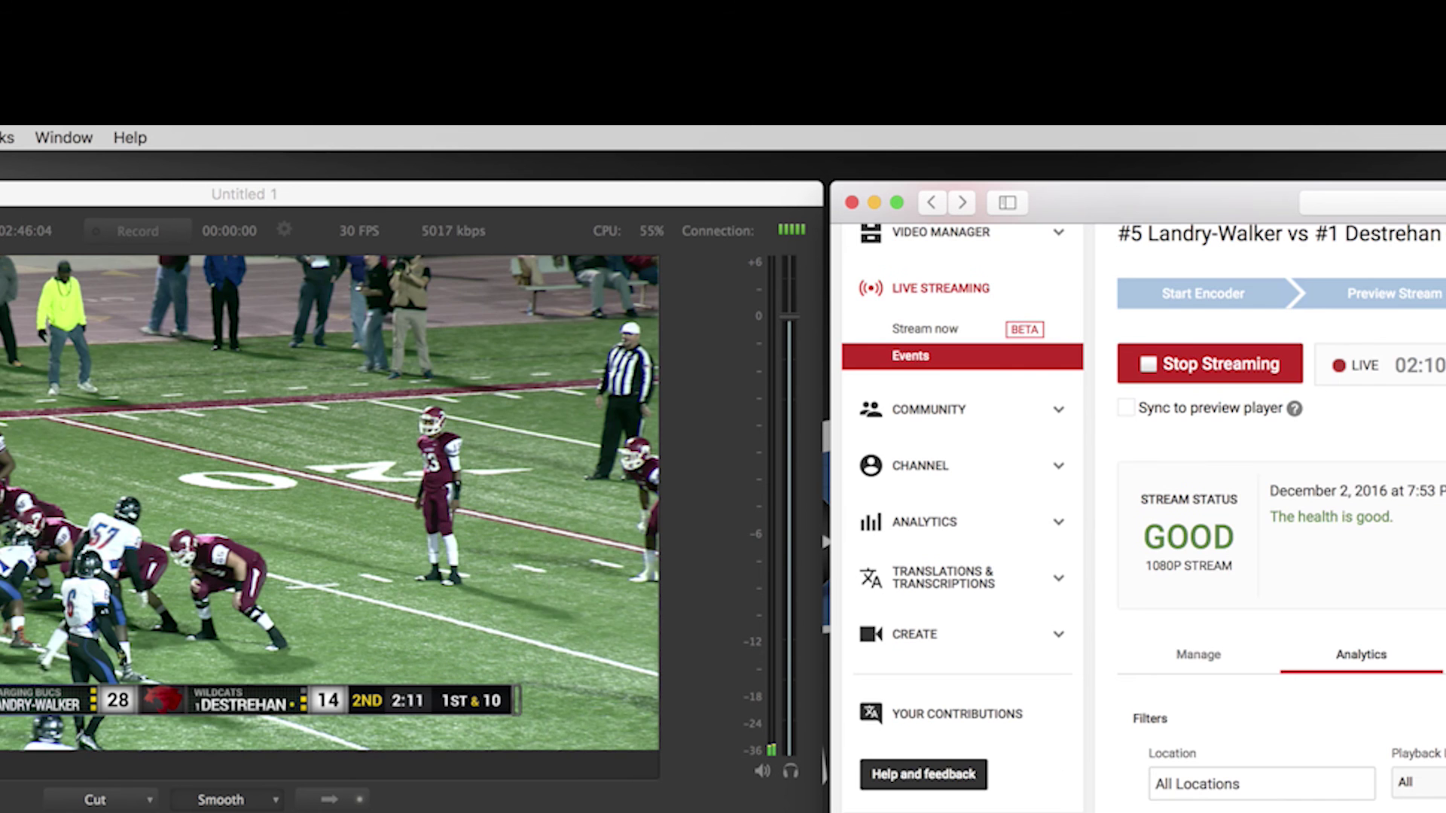
pyautogui.scroll(-2, 1137, 512)
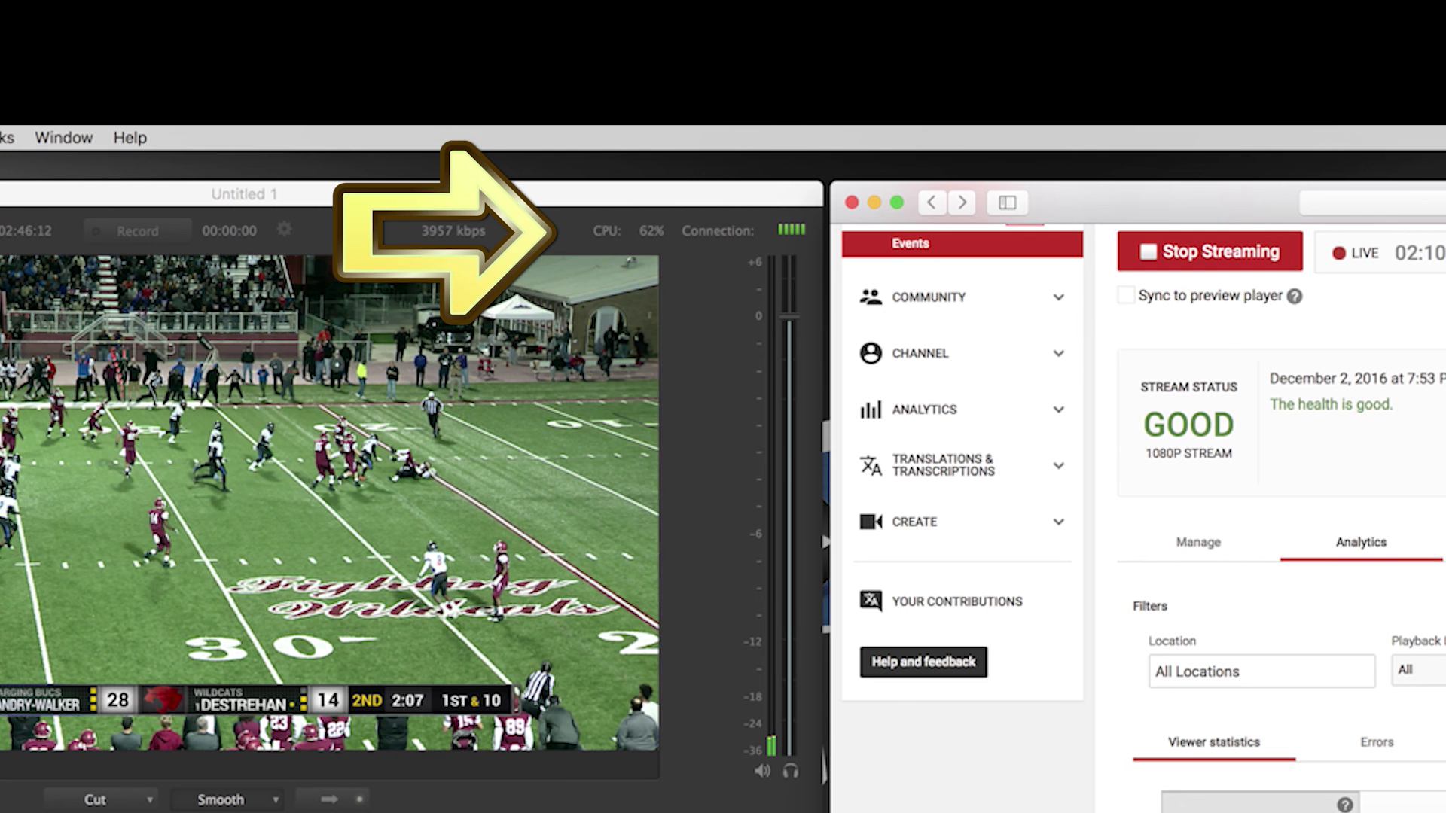
pyautogui.scroll(-1, 1137, 512)
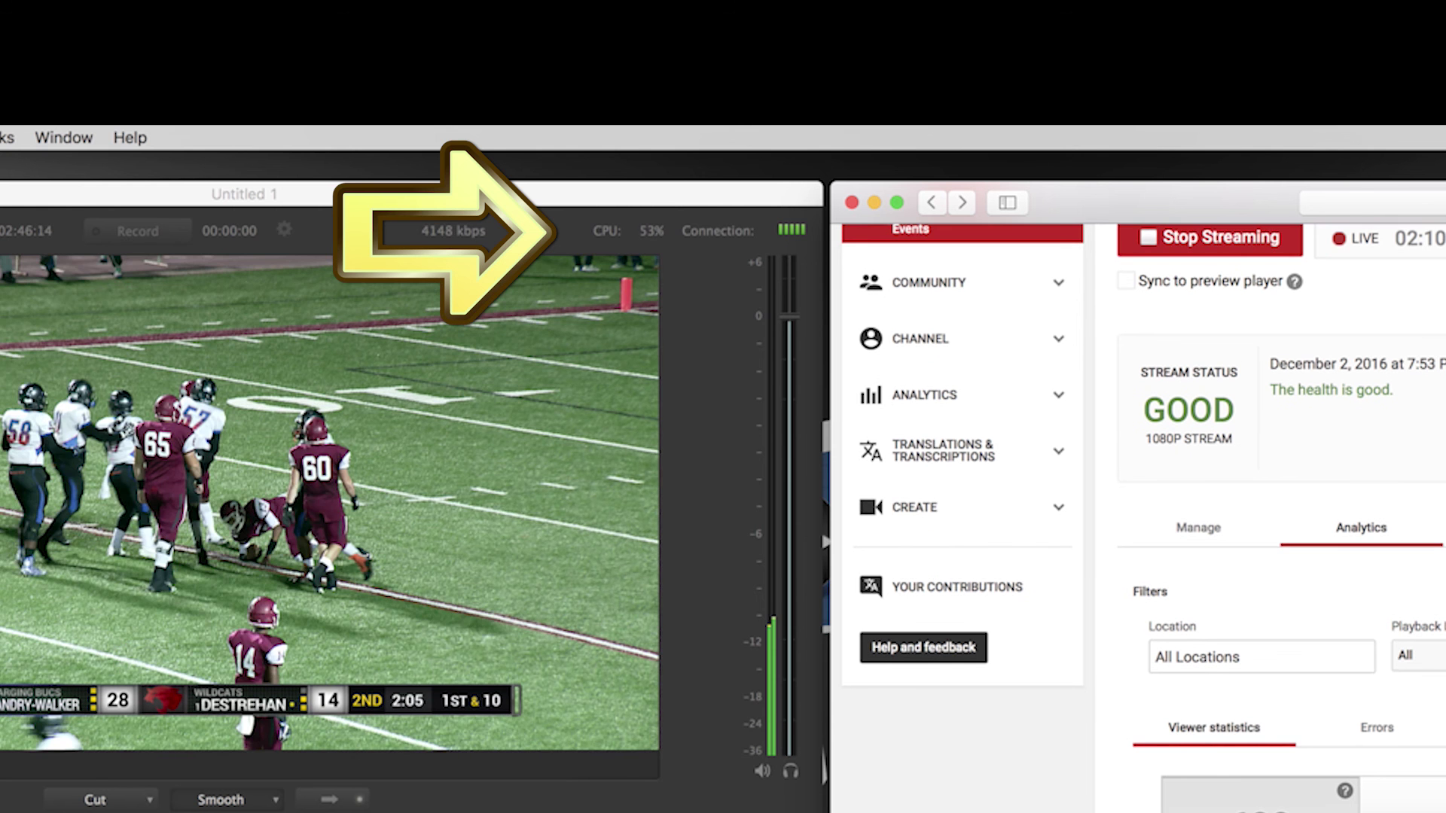
pyautogui.scroll(-2, 1137, 512)
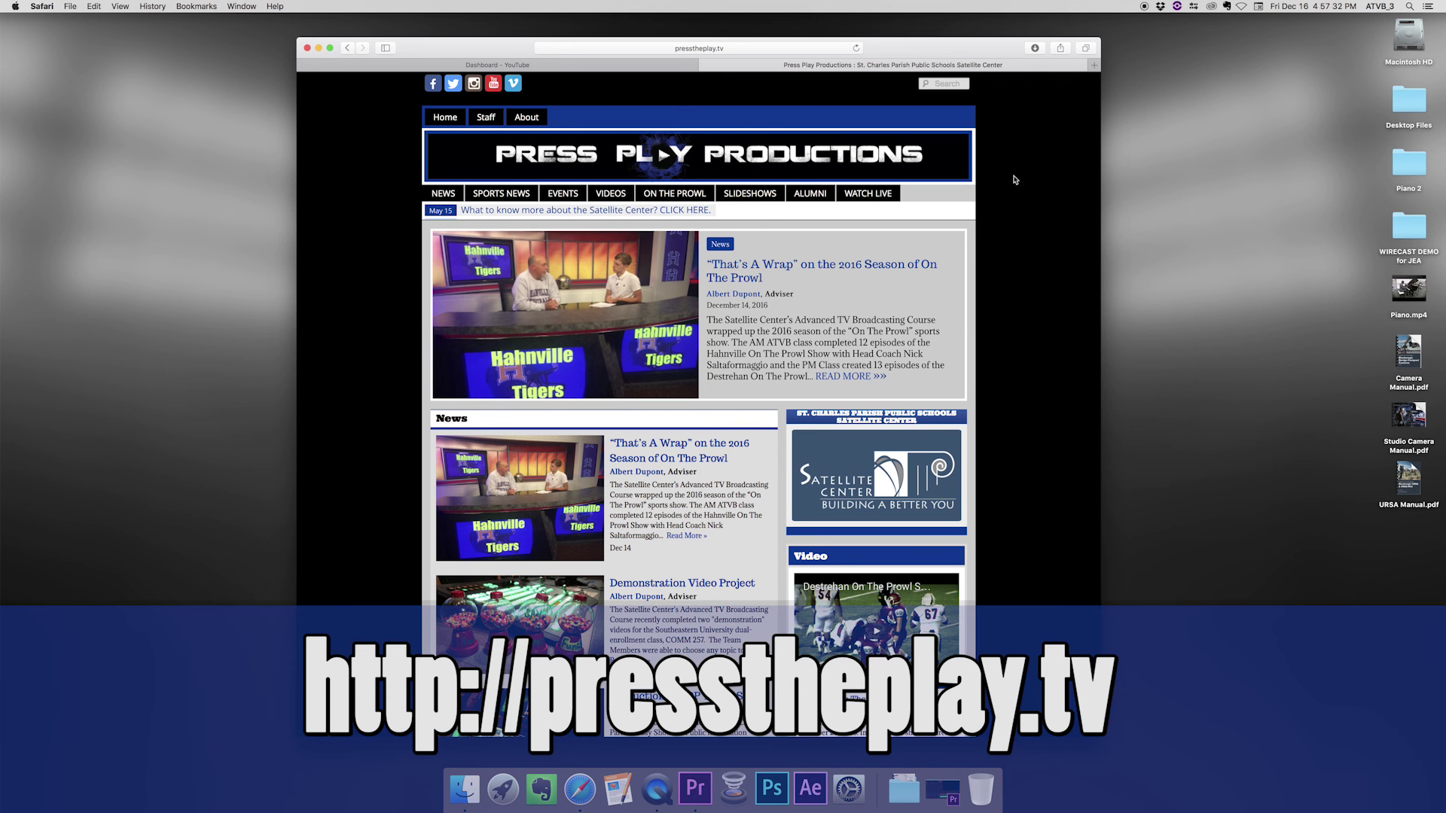
# - Go to the Watch Live page and open the #5 Landry-Walker vs #1 Destrehan playoff post
pyautogui.click(872, 195)
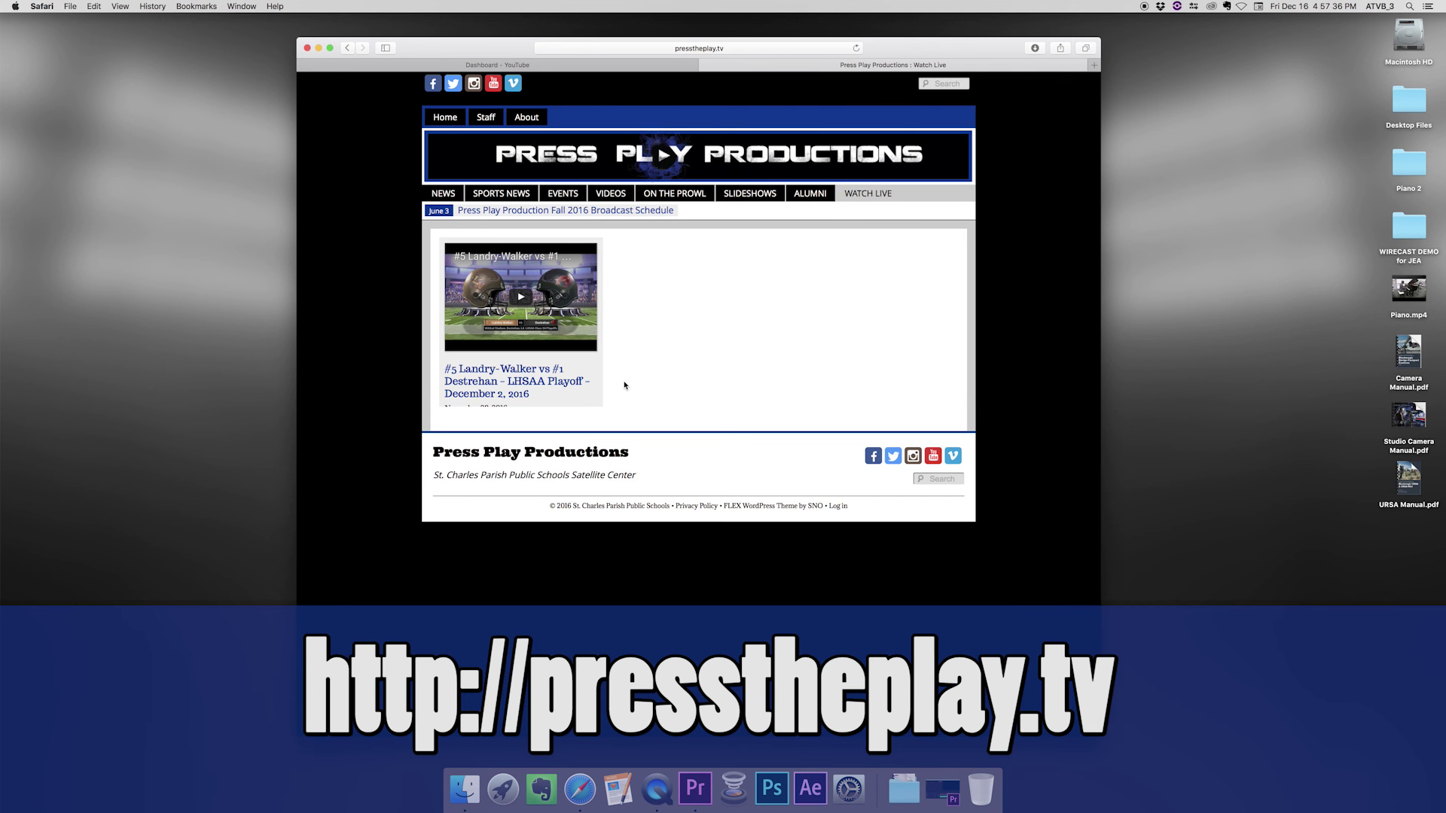
pyautogui.click(518, 381)
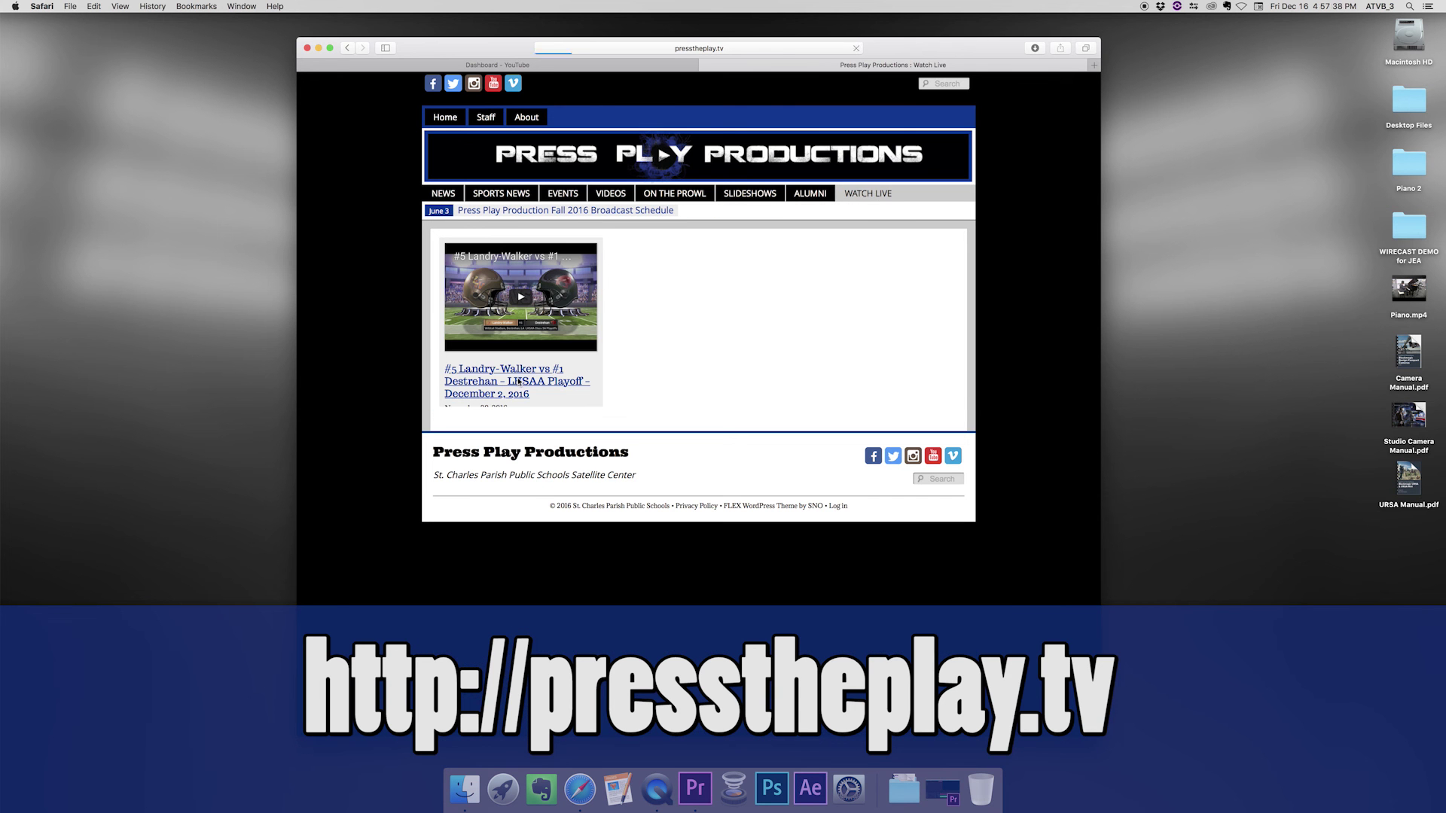